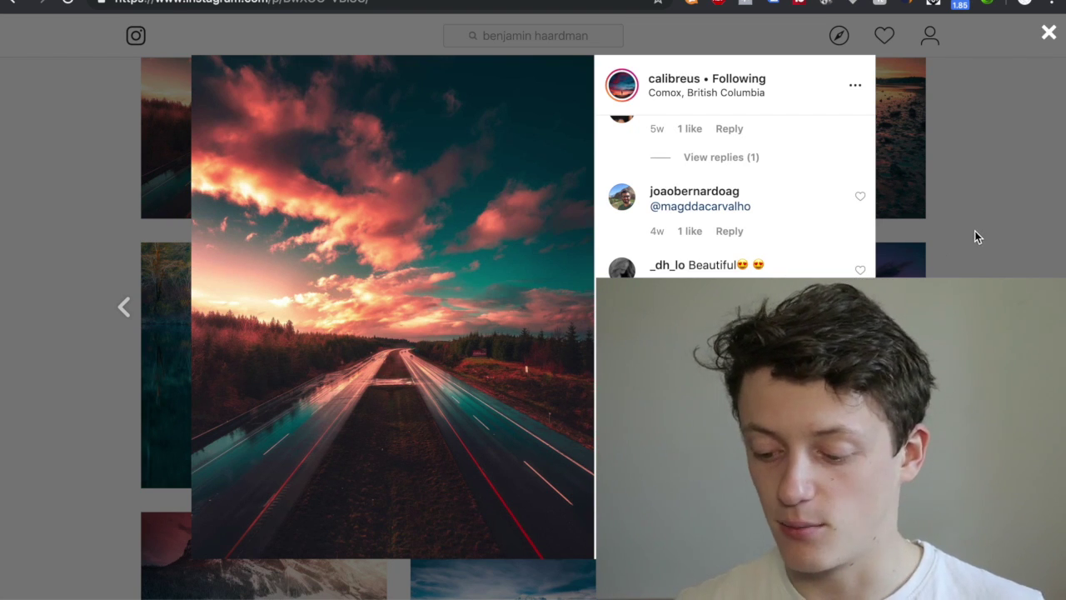
- Close the open post, browse the calibreus photo grid for its colour theme, and open the highway sunset photo
click(1006, 232)
scroll(1007, 233, down, 6)
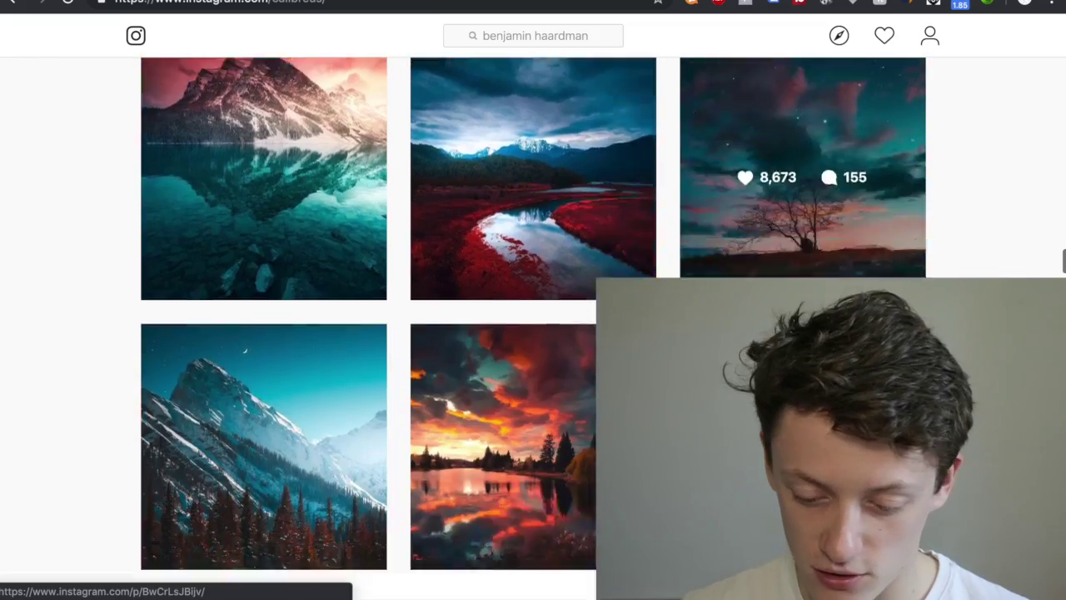
scroll(802, 250, down, 15)
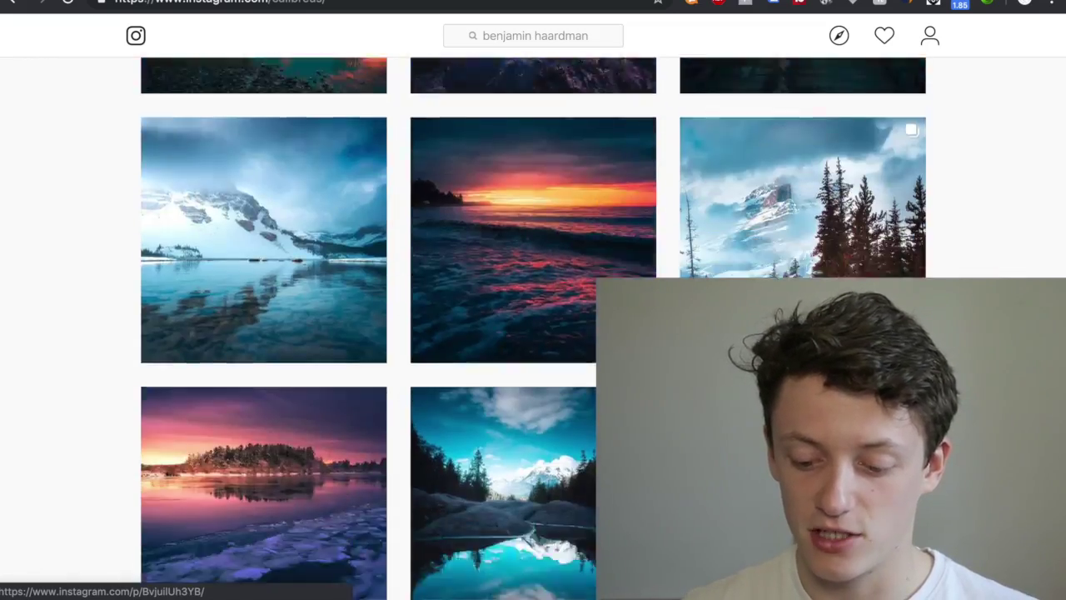
scroll(245, 364, down, 15)
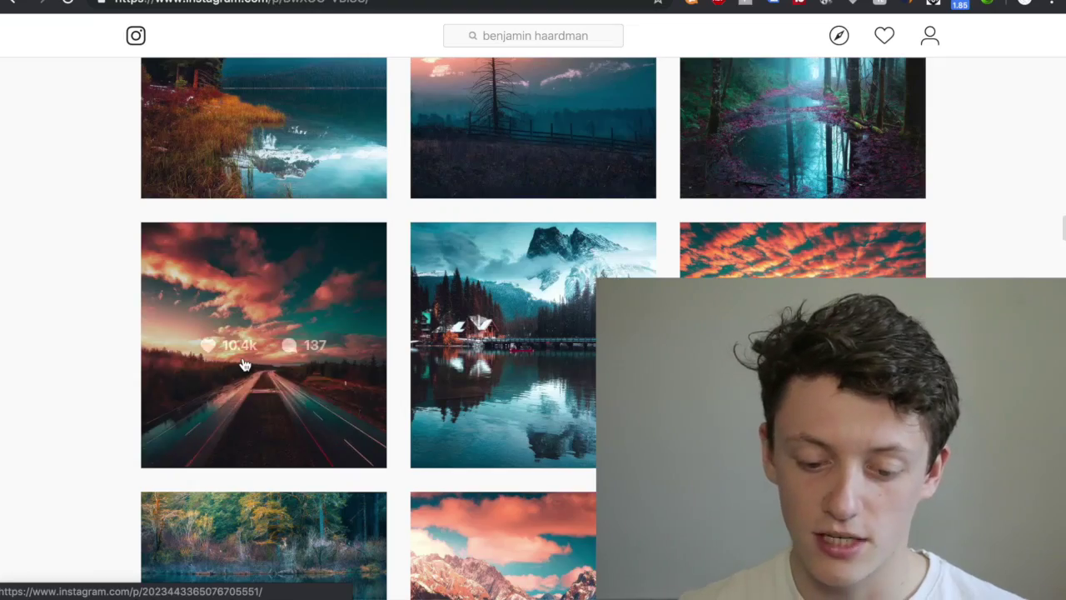
click(245, 364)
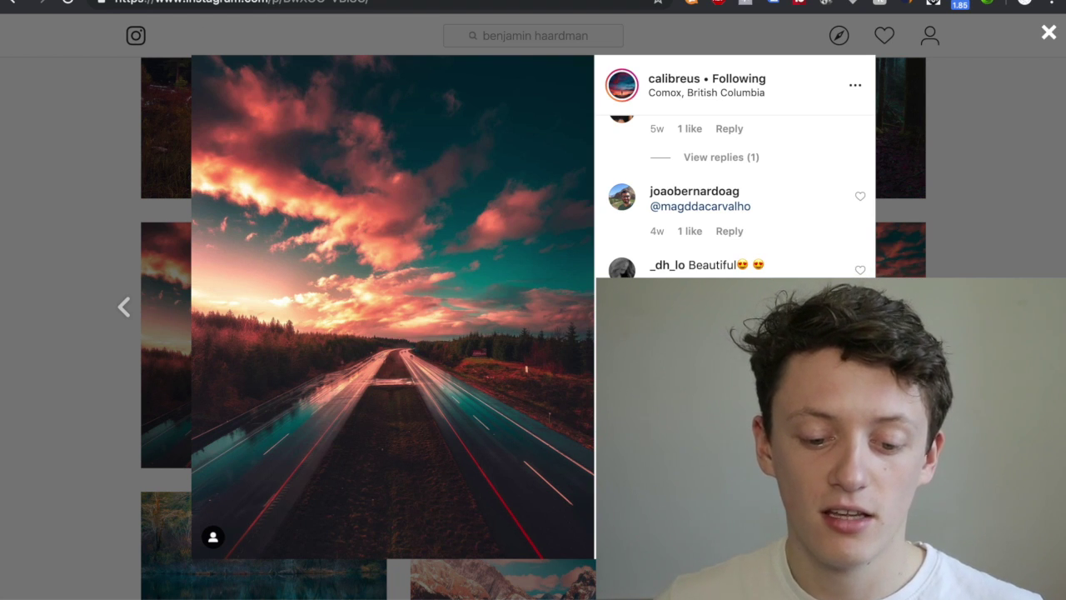
- Look over the channel owner's own Instagram profile, including its header and post grid
key(alt+Left)
scroll(374, 250, down, 1)
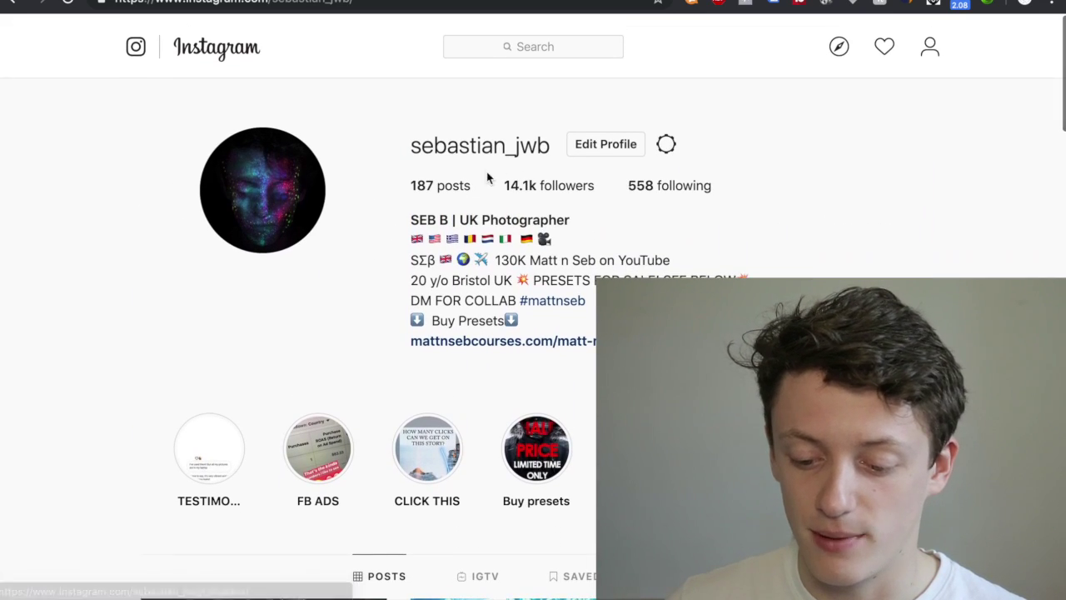
drag(520, 146, 459, 147)
scroll(397, 229, down, 10)
scroll(398, 233, up, 12)
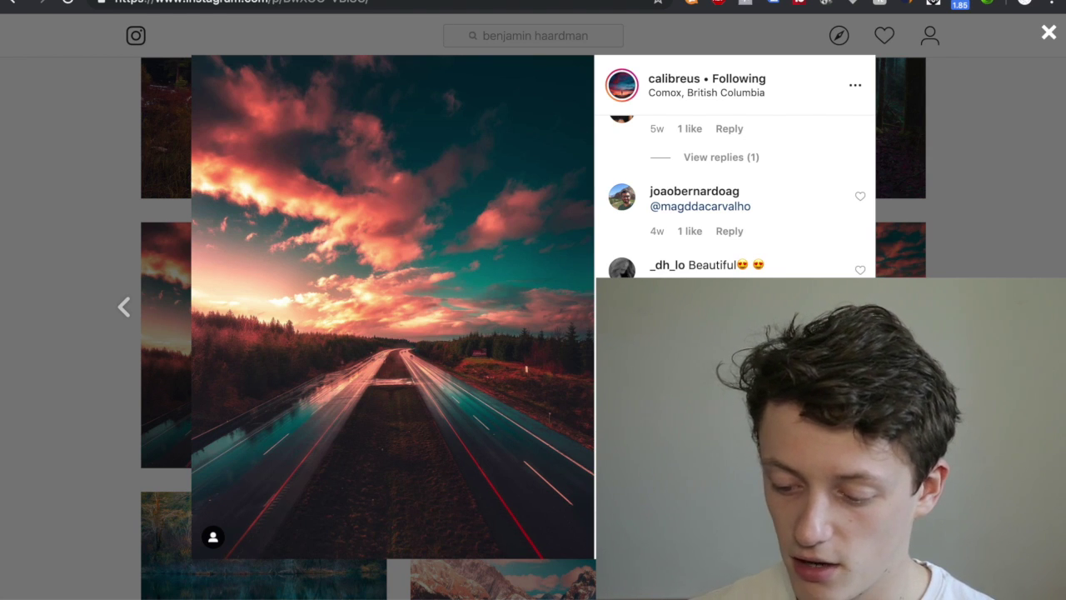
- Examine the colours of the calibreus posts from Emerald Lake, Nanaimo and Vancouver Island, returning to the highway sunset photo
key(Escape)
click(536, 300)
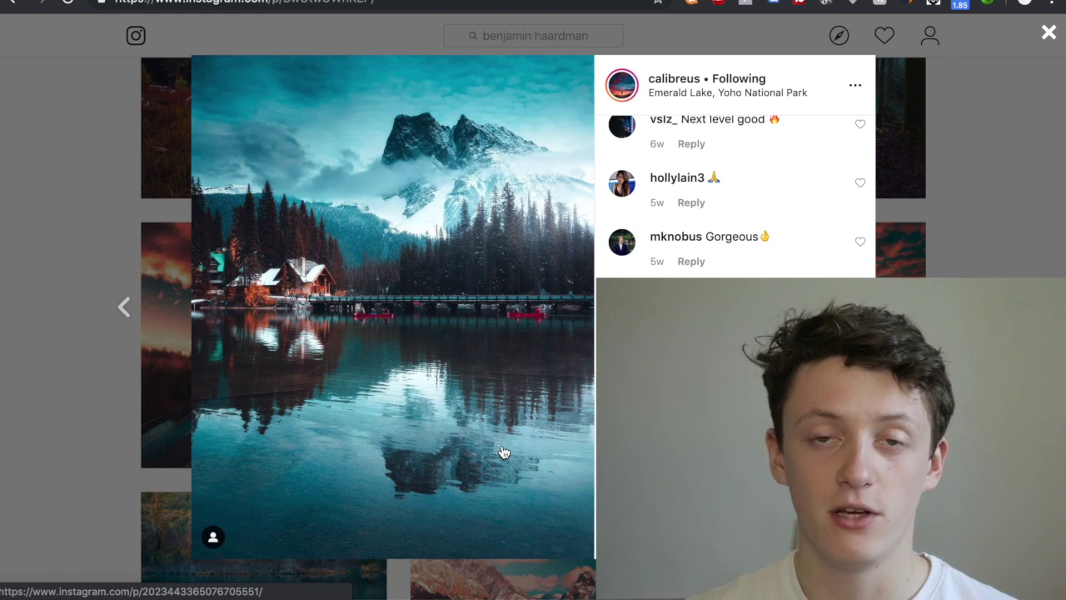
key(Escape)
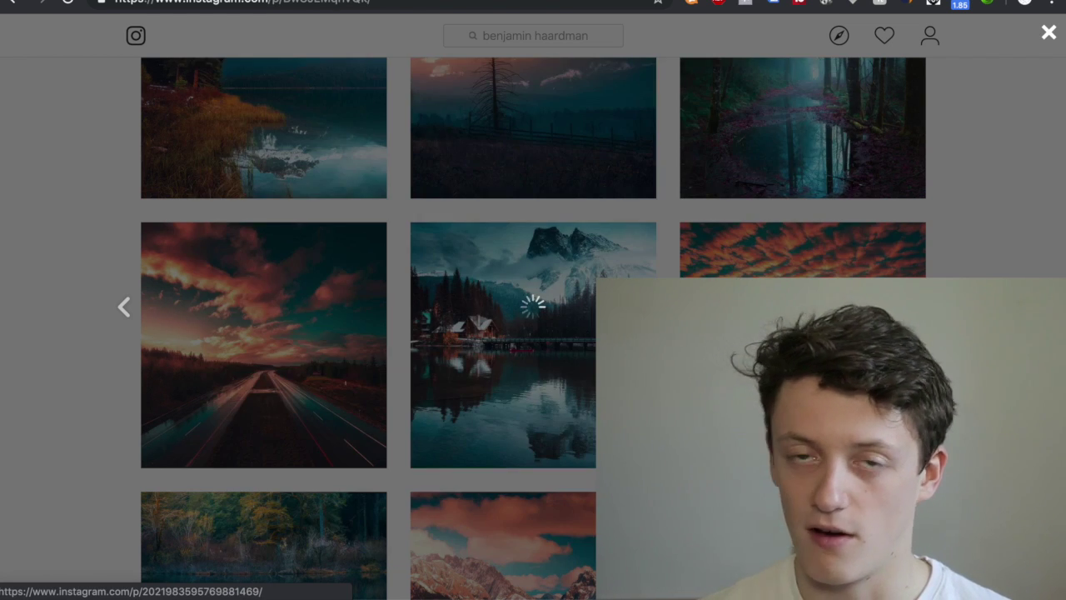
click(536, 299)
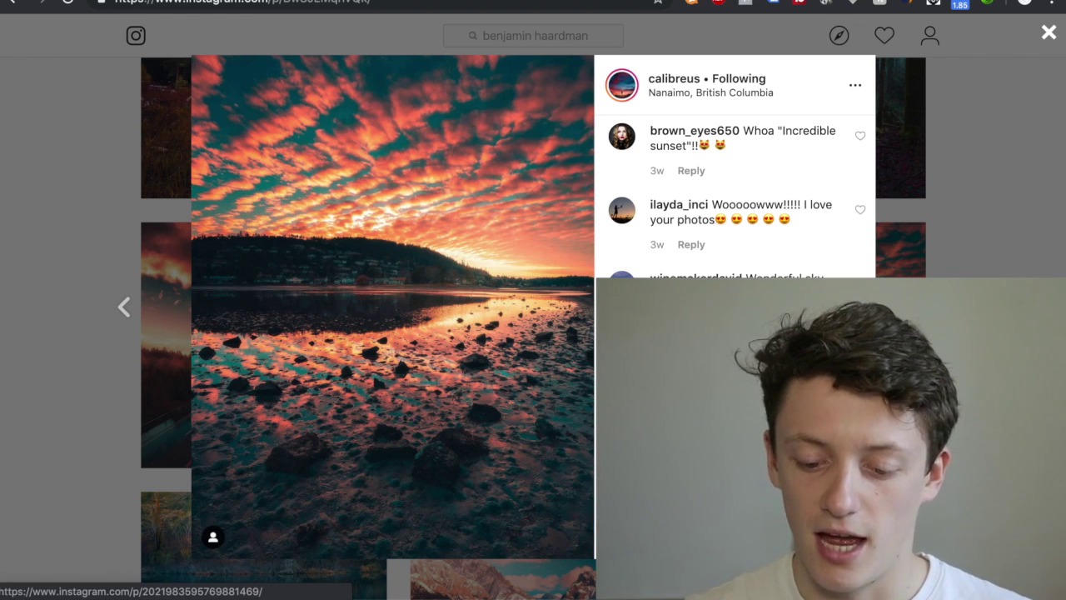
key(Escape)
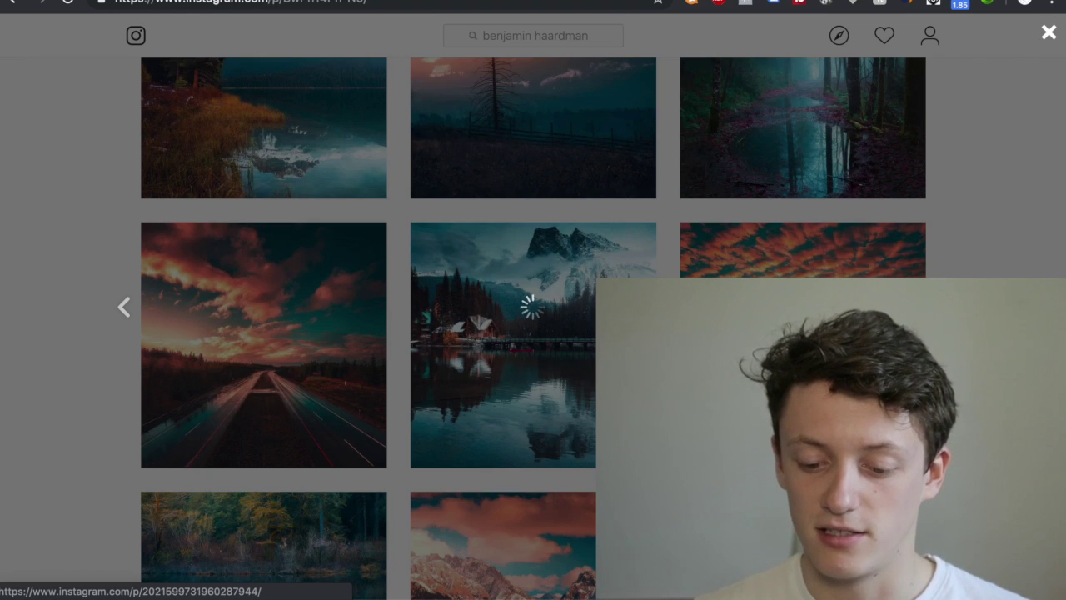
click(535, 304)
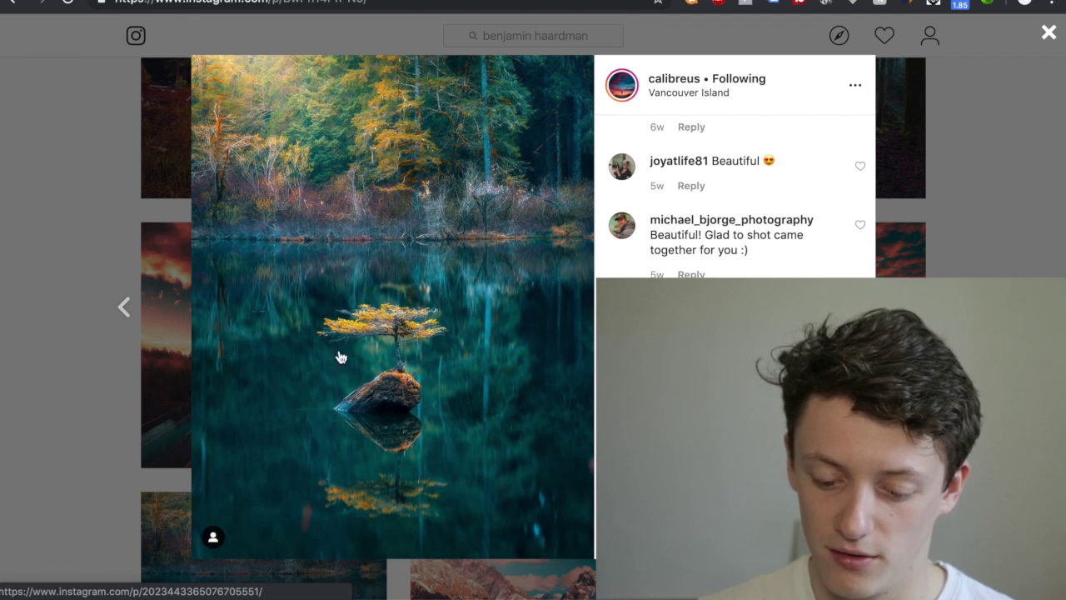
click(122, 306)
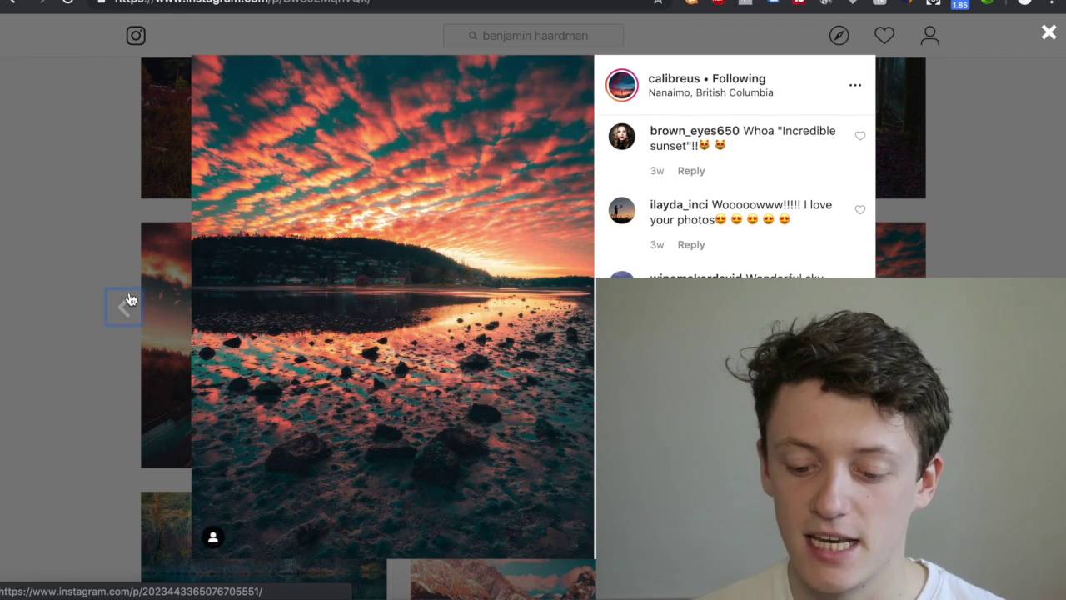
click(129, 299)
click(129, 300)
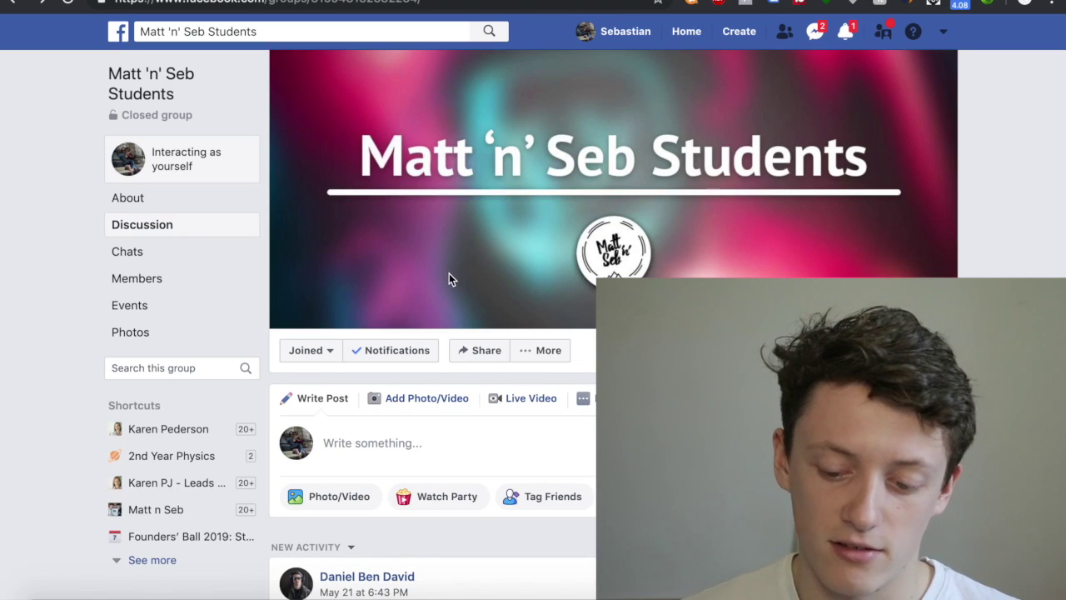
- Examine the photos and feedback that members have posted in the Matt 'n' Seb Students Facebook group
scroll(449, 275, down, 10)
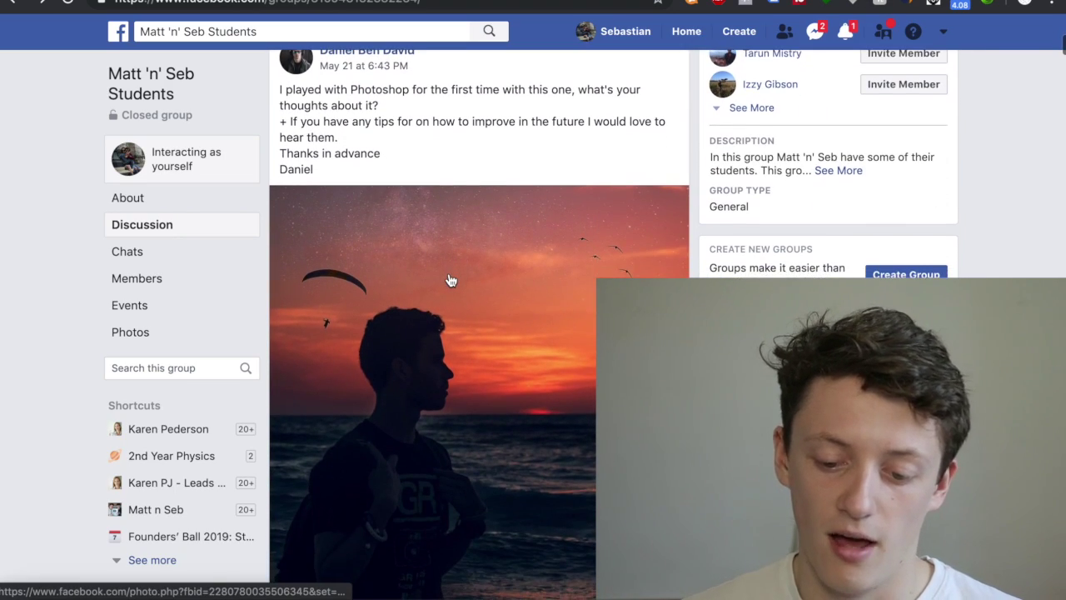
scroll(448, 280, down, 15)
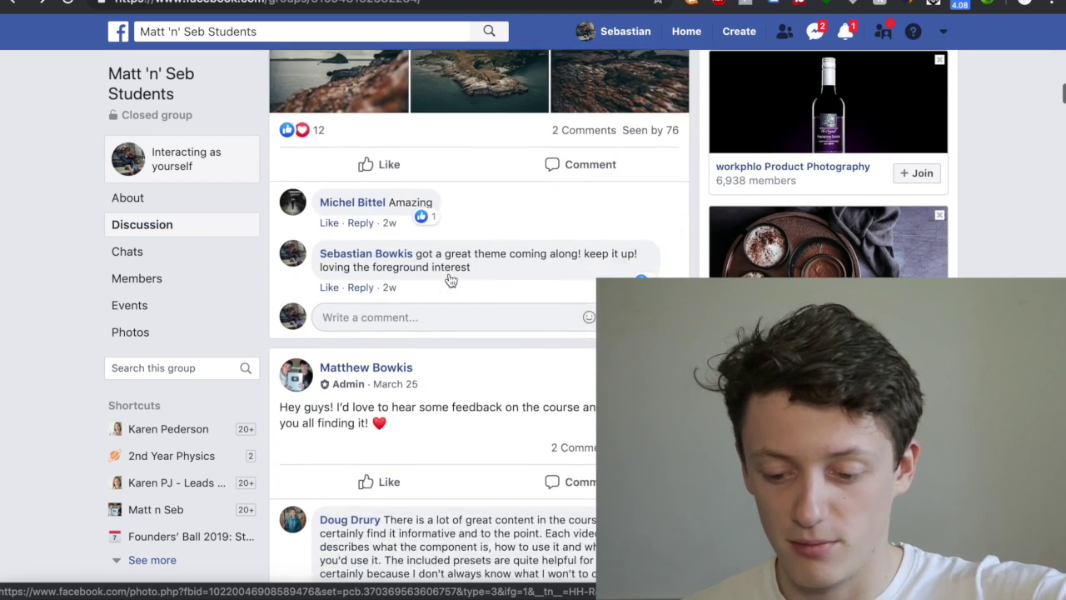
scroll(450, 281, down, 12)
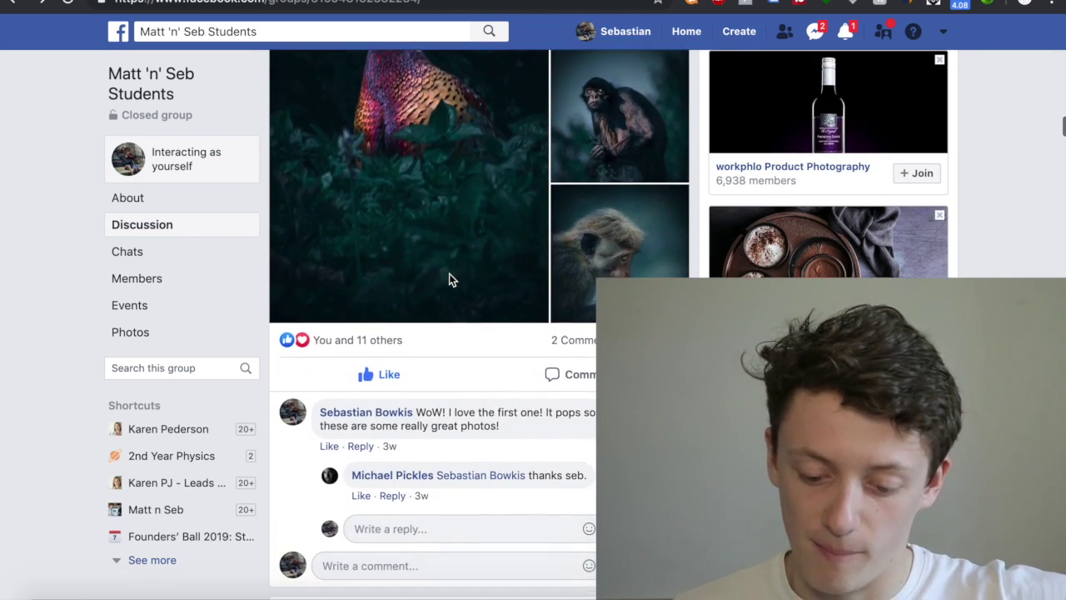
scroll(449, 280, down, 10)
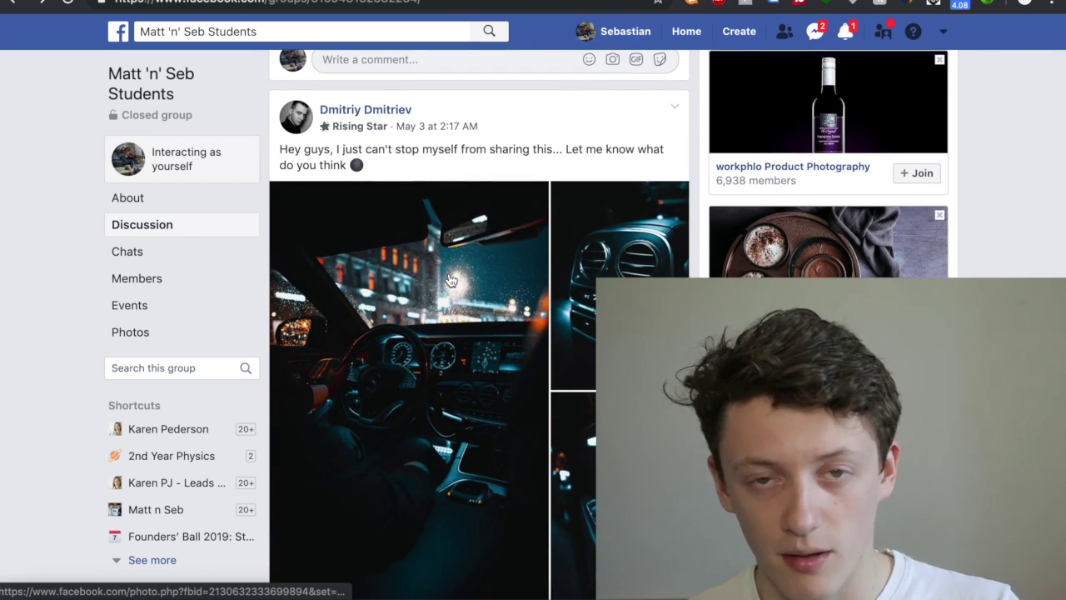
scroll(449, 280, down, 4)
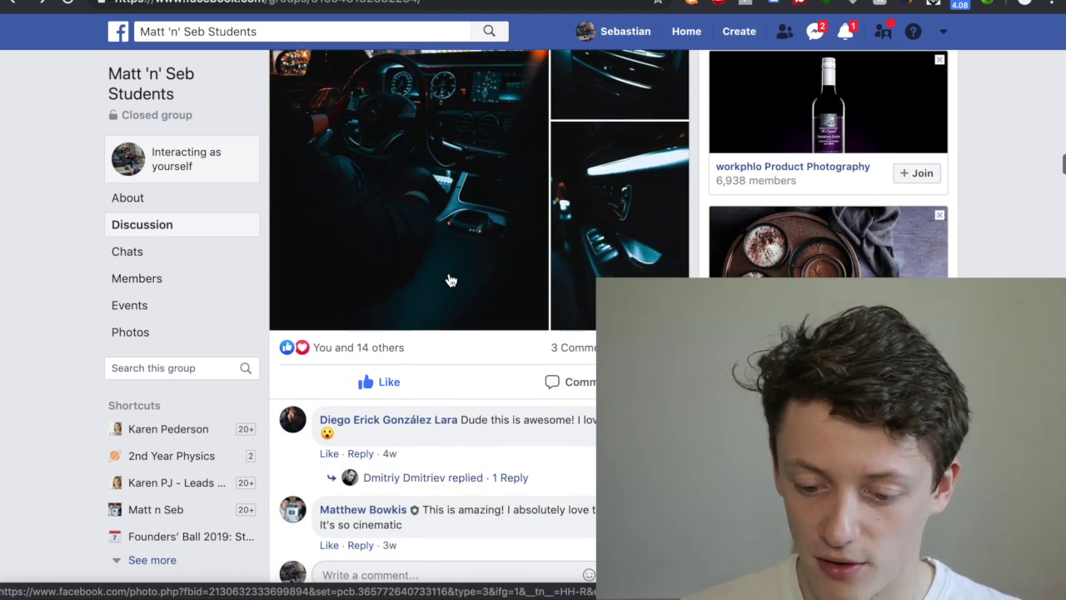
scroll(450, 281, down, 15)
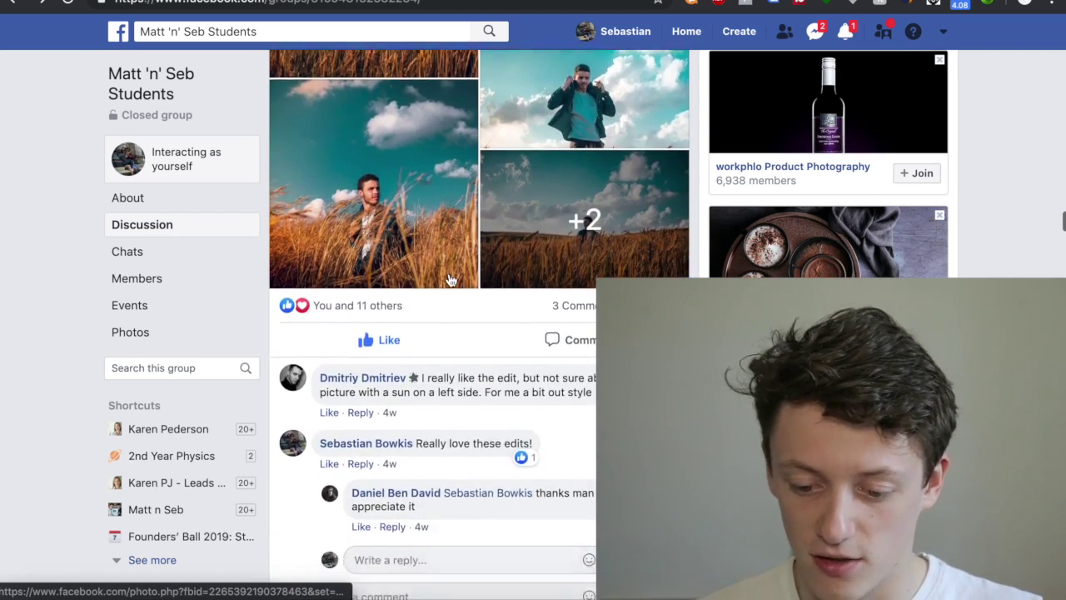
scroll(449, 279, down, 10)
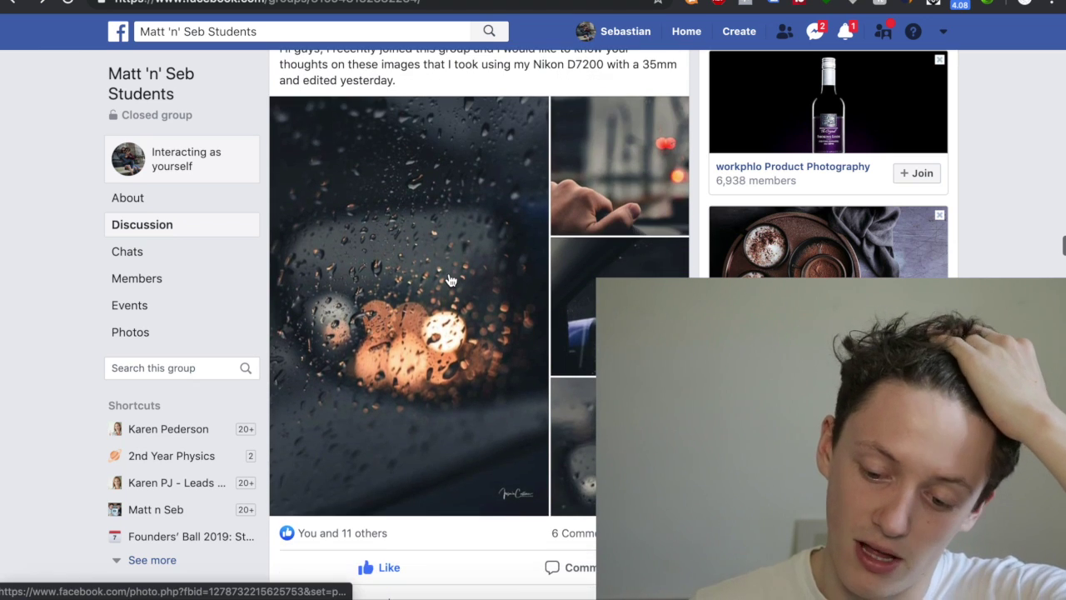
scroll(449, 279, down, 2)
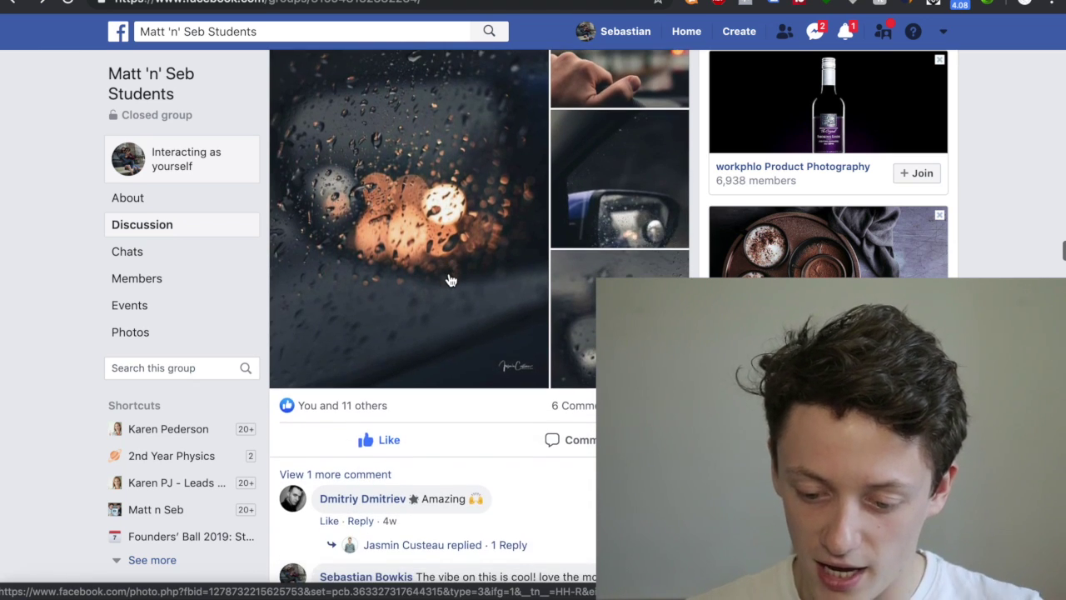
scroll(449, 279, down, 8)
scroll(449, 280, down, 3)
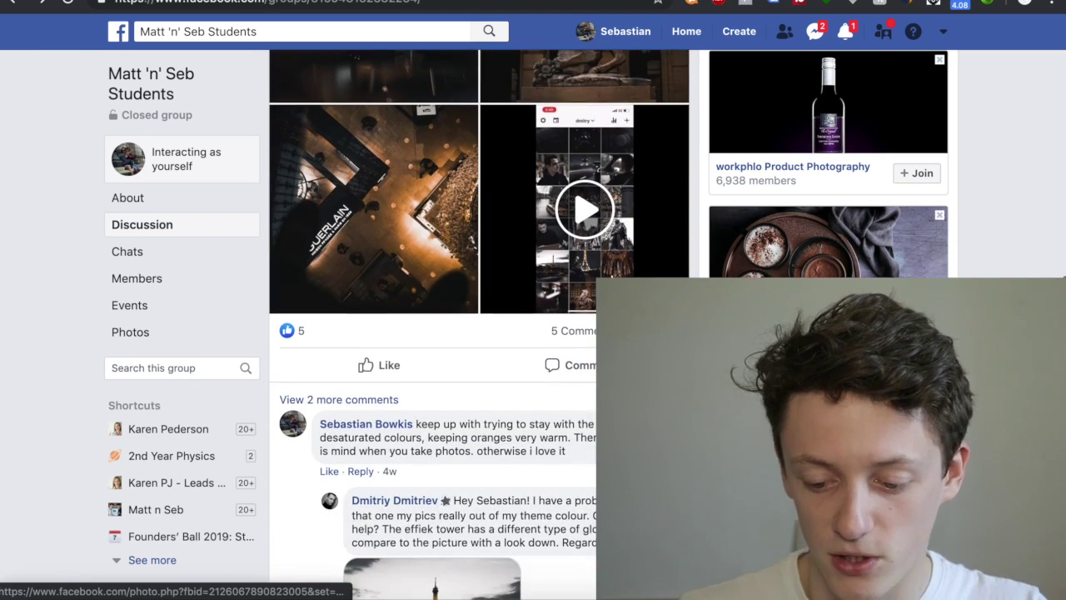
scroll(449, 280, down, 15)
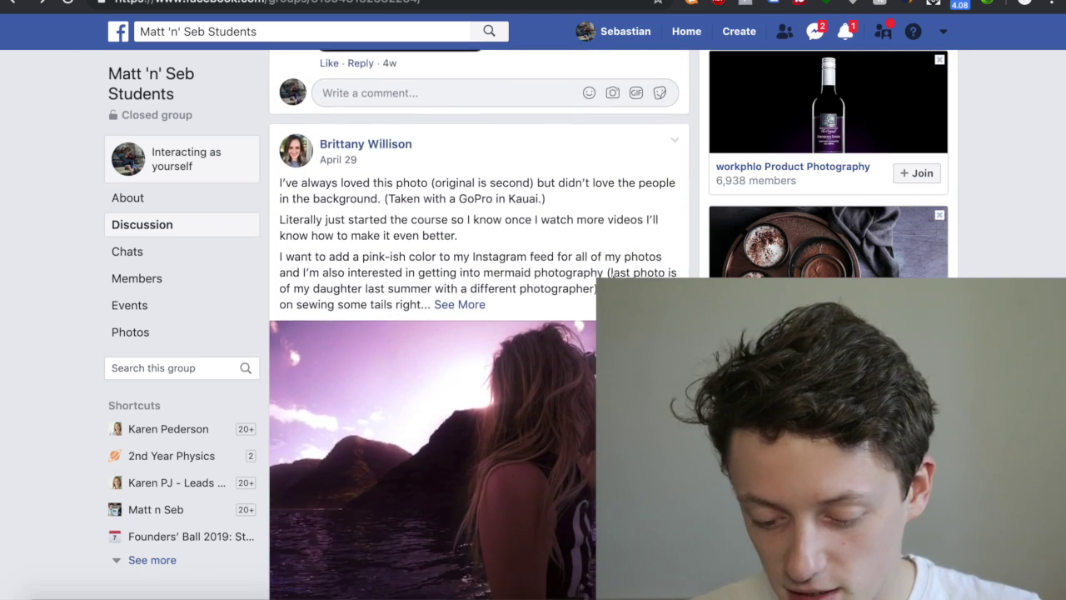
scroll(613, 278, down, 20)
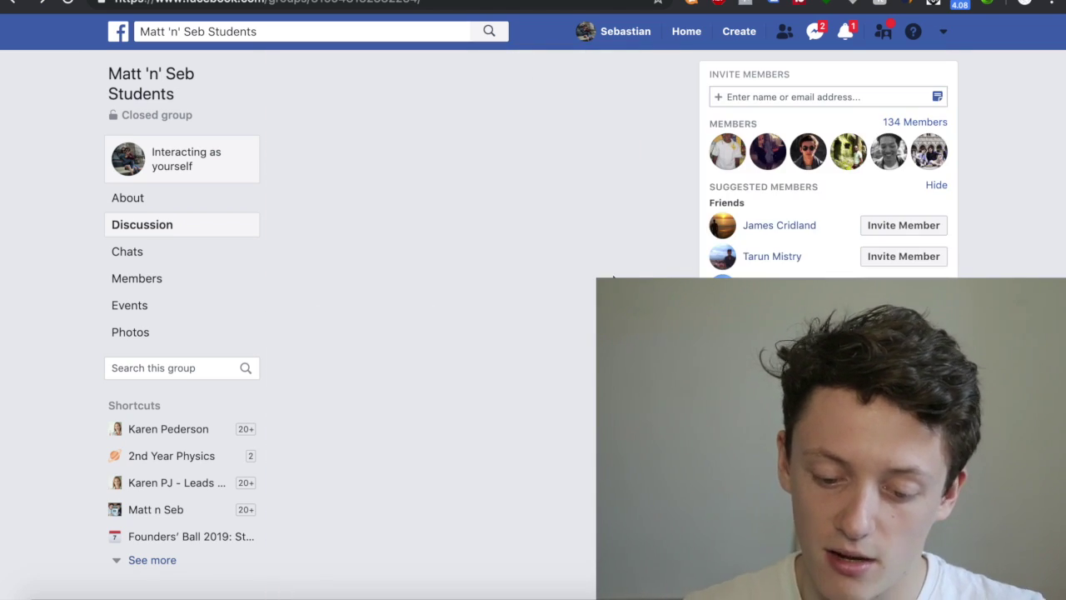
scroll(613, 278, down, 10)
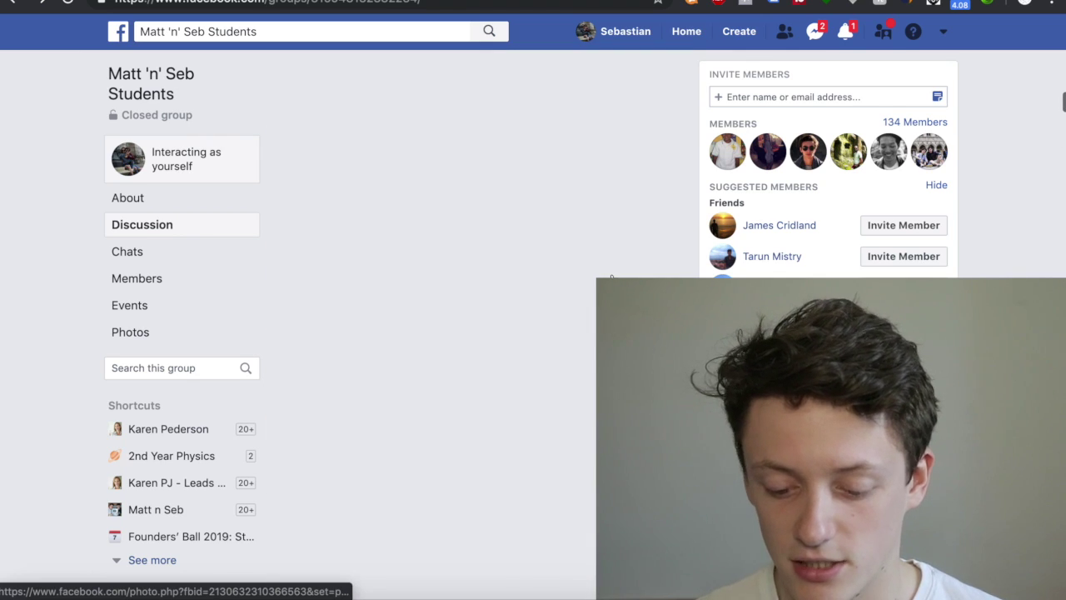
scroll(612, 278, up, 20)
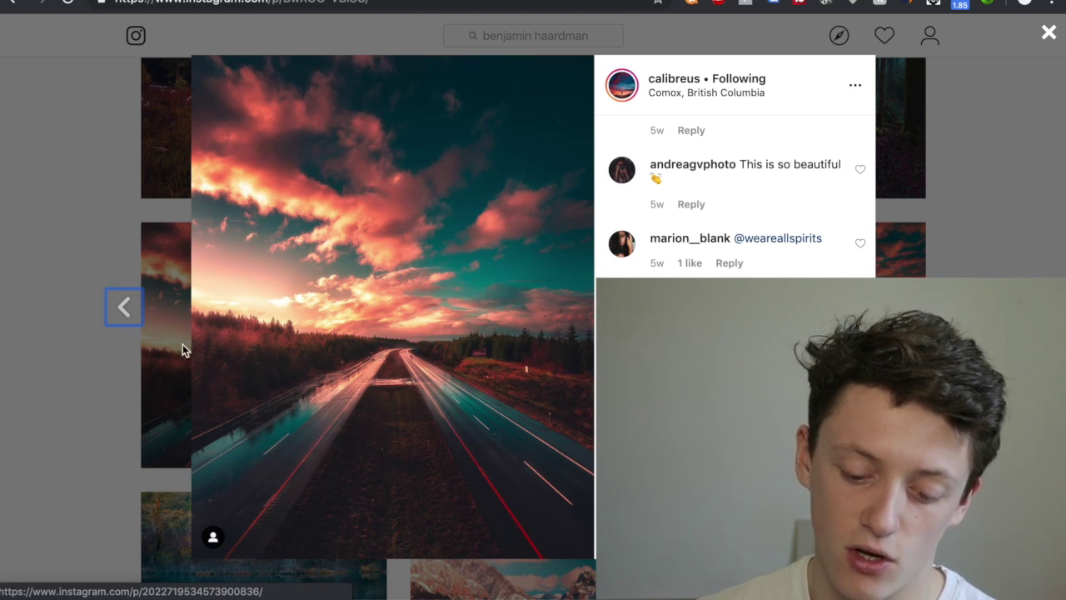
- Compare the teal and orange tones of the calibreus highway sunset photo with those of the Emerald Lake photo
key(Left)
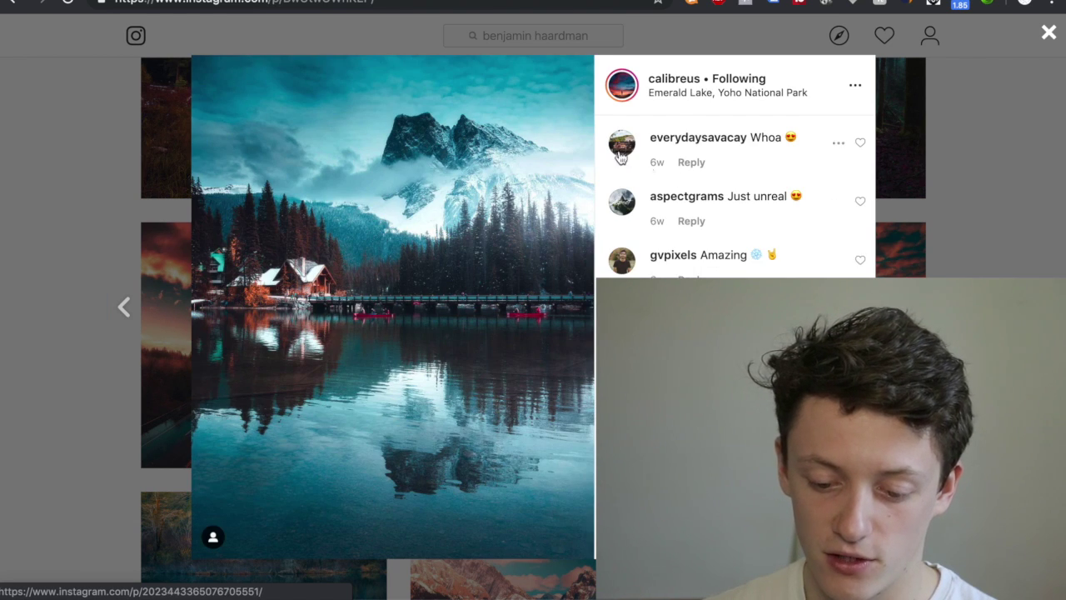
click(125, 310)
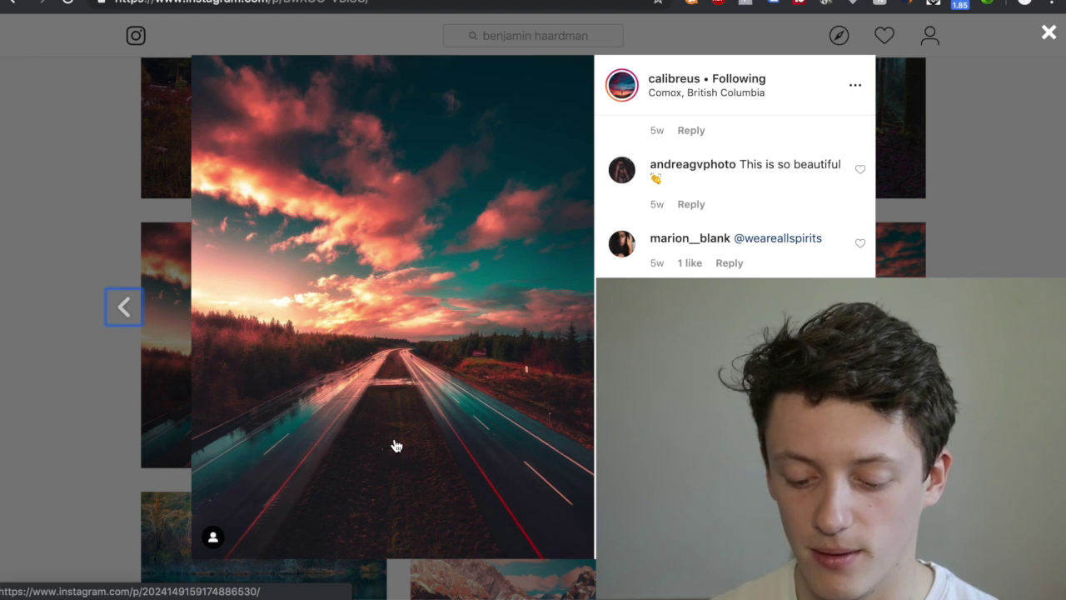
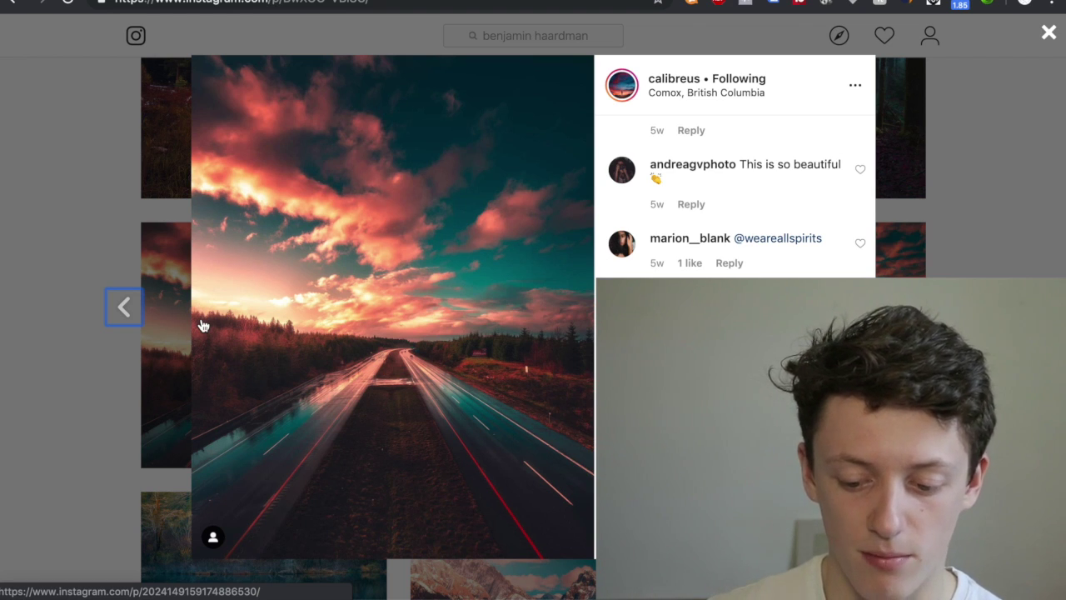
key(Left)
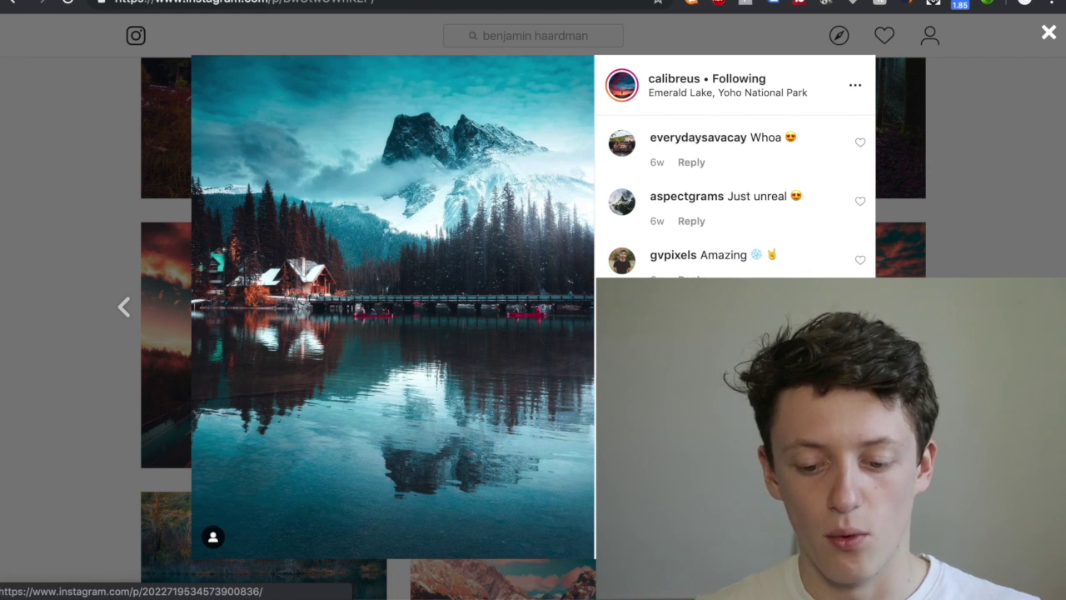
click(127, 311)
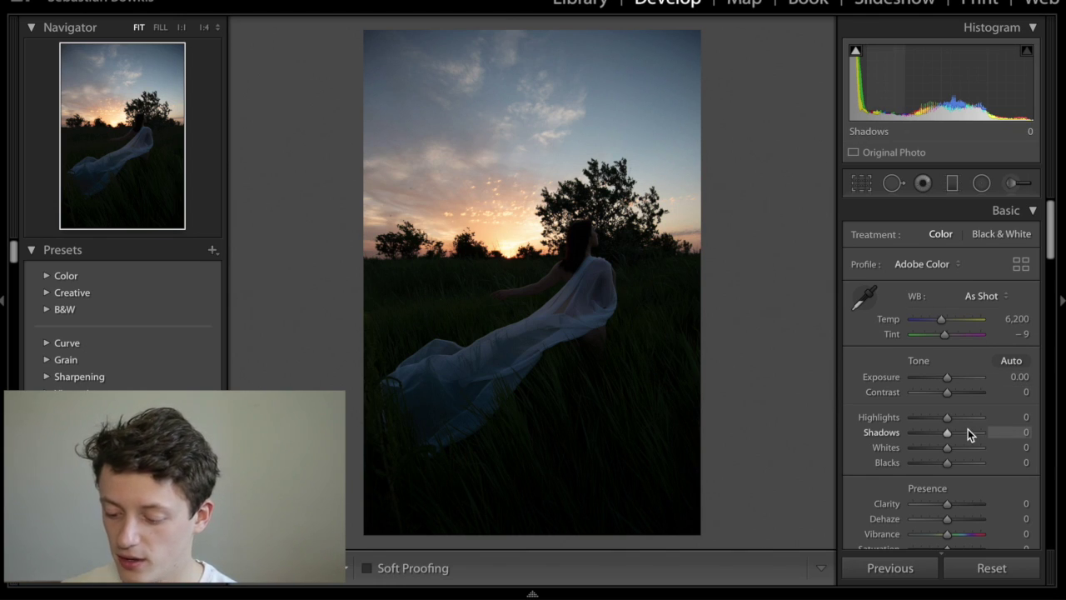
- In Lightroom, adjust the tone of the sunset field photo to Shadows +94, Highlights −12 and Contrast +58
drag(946, 434, 973, 436)
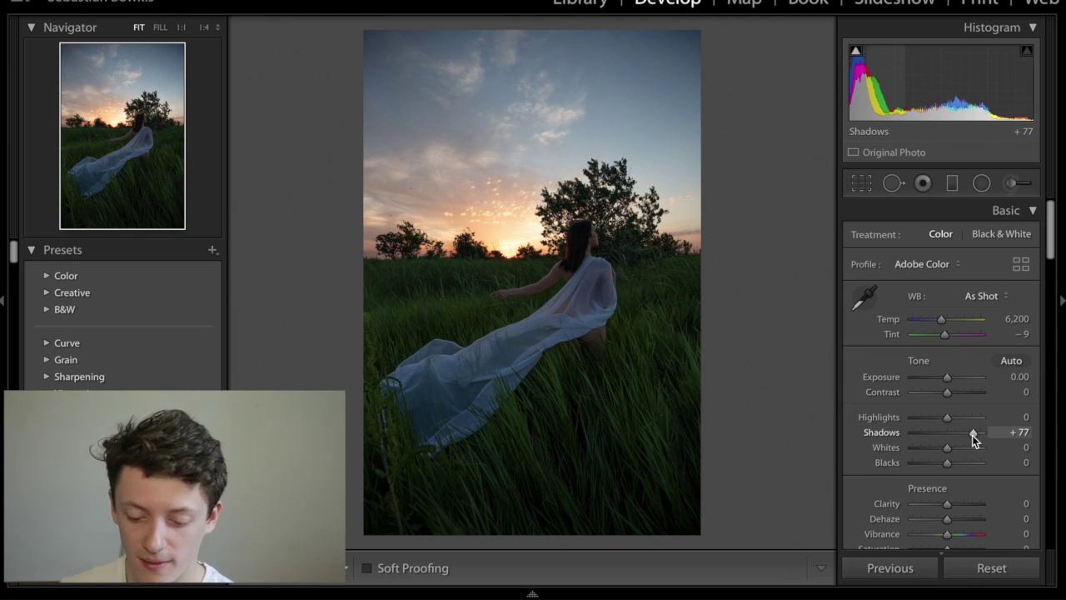
drag(972, 435, 977, 435)
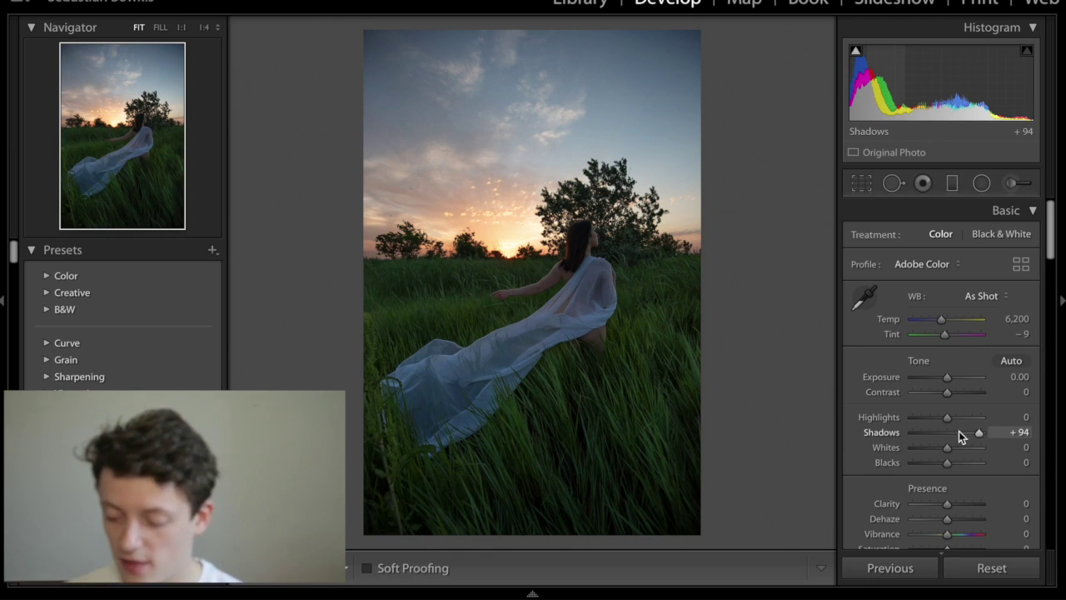
mouse_move(947, 416)
mouse_down()
mouse_move(859, 421)
mouse_move(943, 424)
mouse_up()
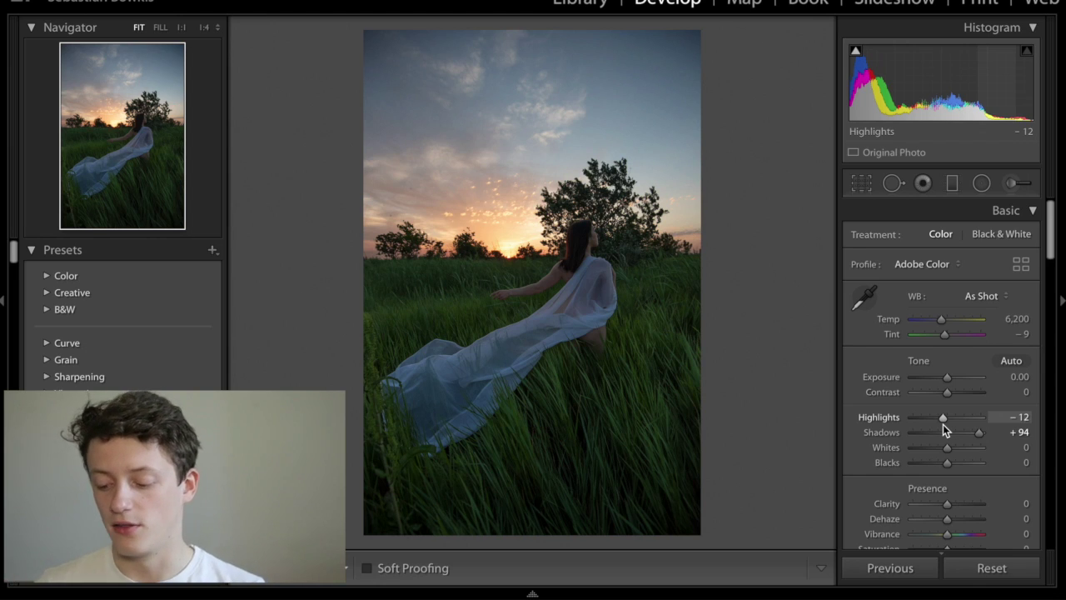
drag(947, 394, 966, 394)
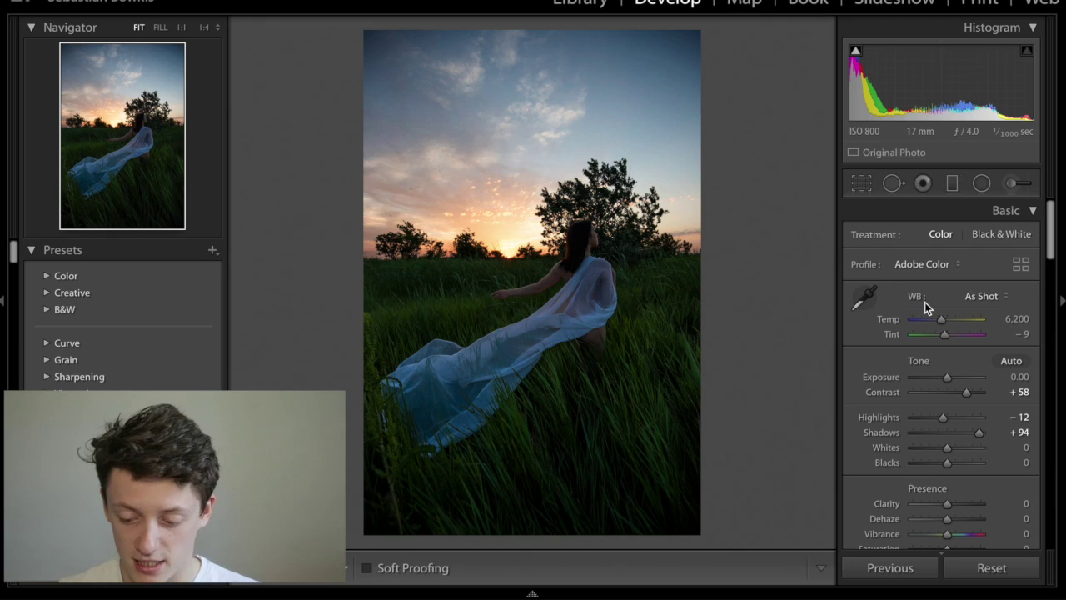
- Set the white balance to Temp 7,601 and Tint +17, and lower Clarity to −41
drag(940, 333, 948, 339)
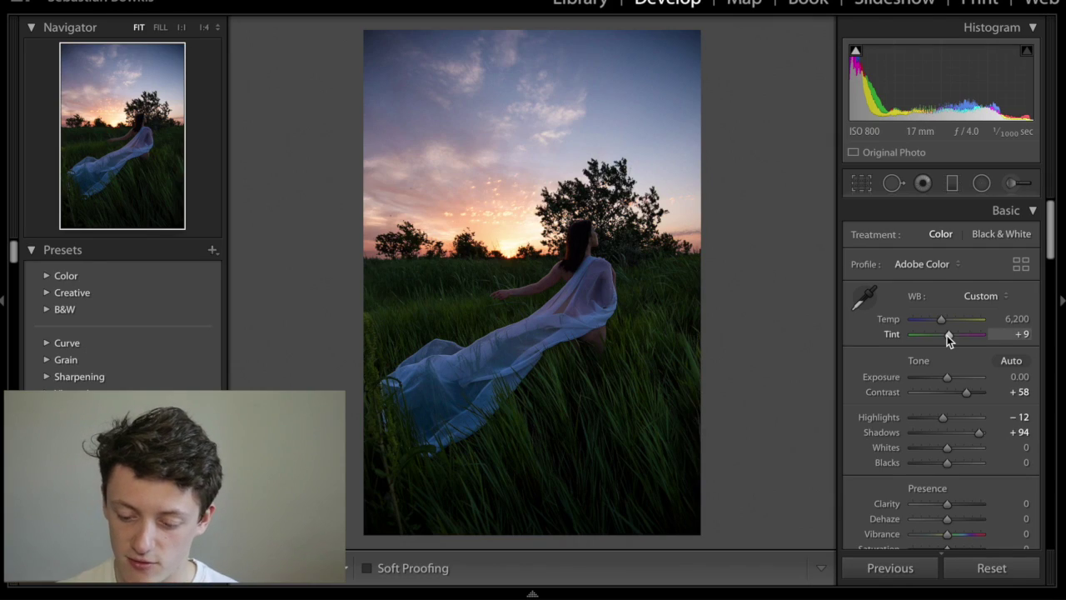
mouse_move(947, 335)
mouse_down()
mouse_move(944, 322)
mouse_move(962, 322)
mouse_move(952, 321)
mouse_up()
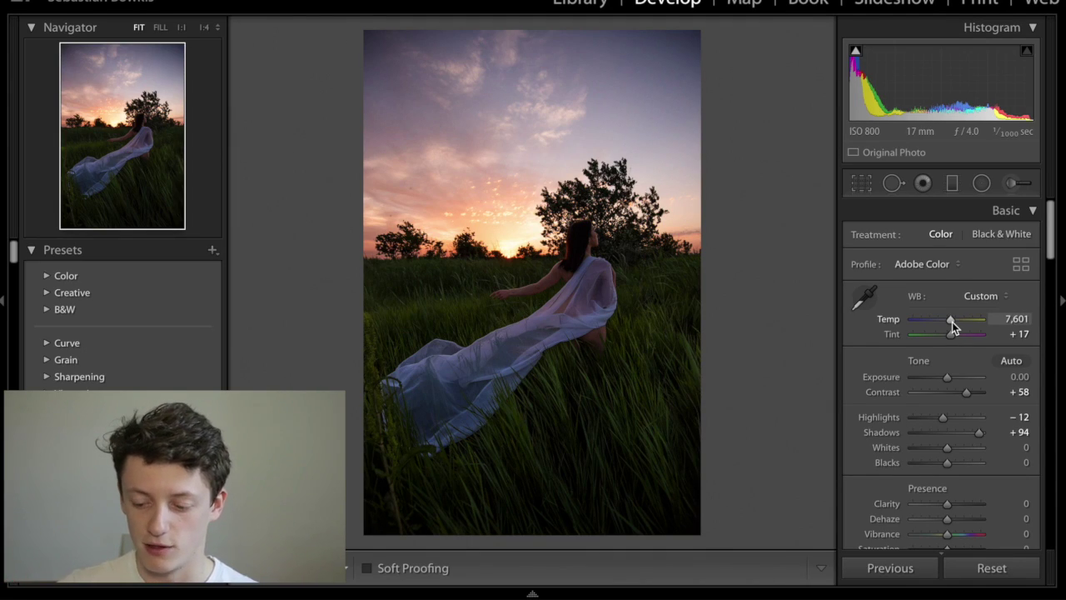
scroll(907, 435, down, 3)
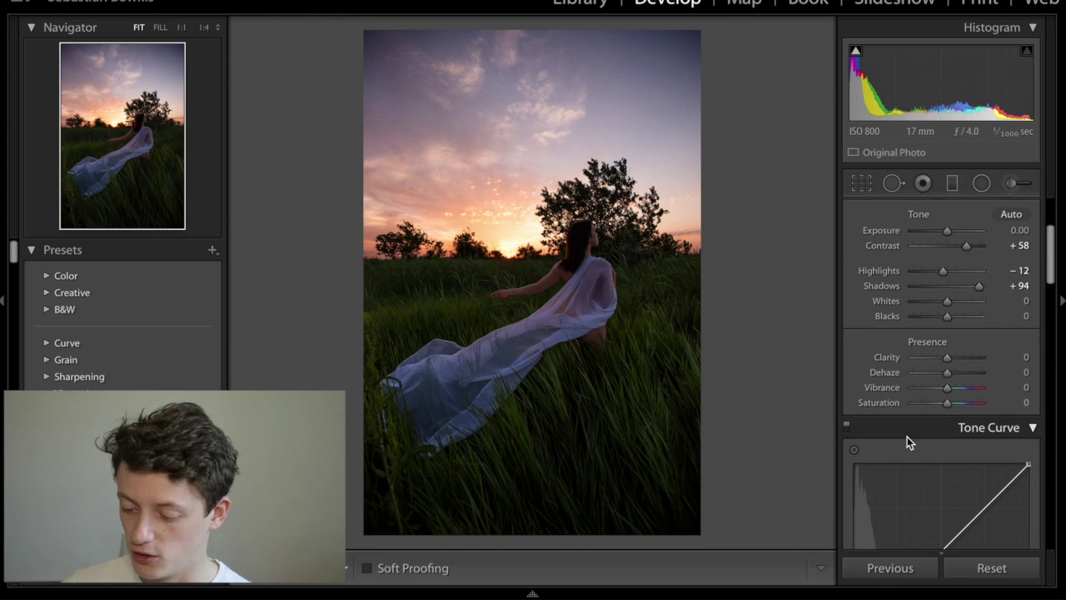
drag(948, 359, 933, 362)
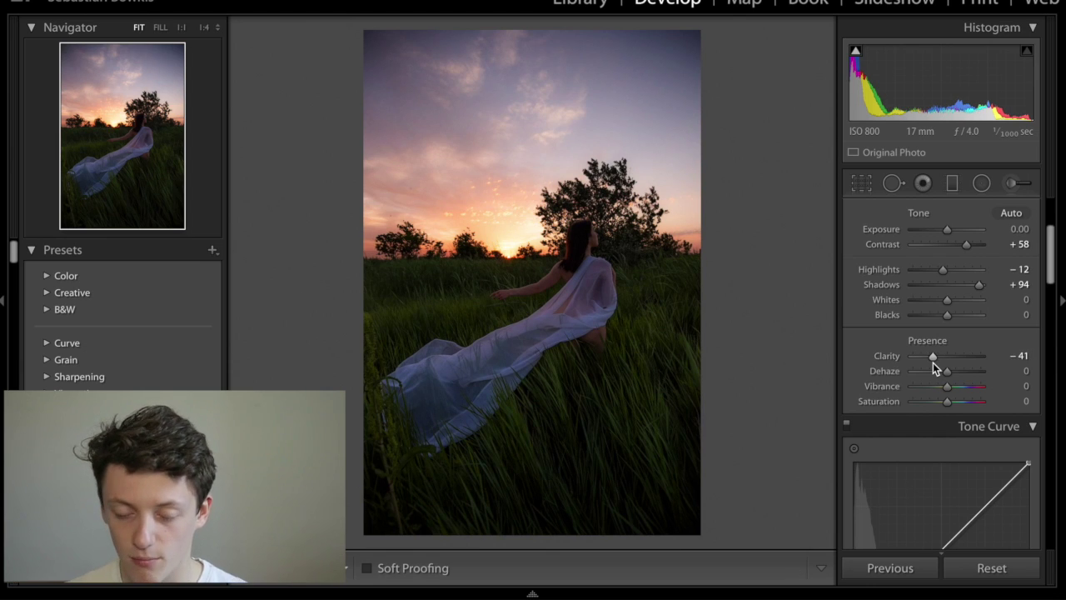
- Collapse the Basic and Tone Curve sections, then check the highway sunset photo's colours on Instagram and return to Lightroom's HSL settings
scroll(903, 342, up, 3)
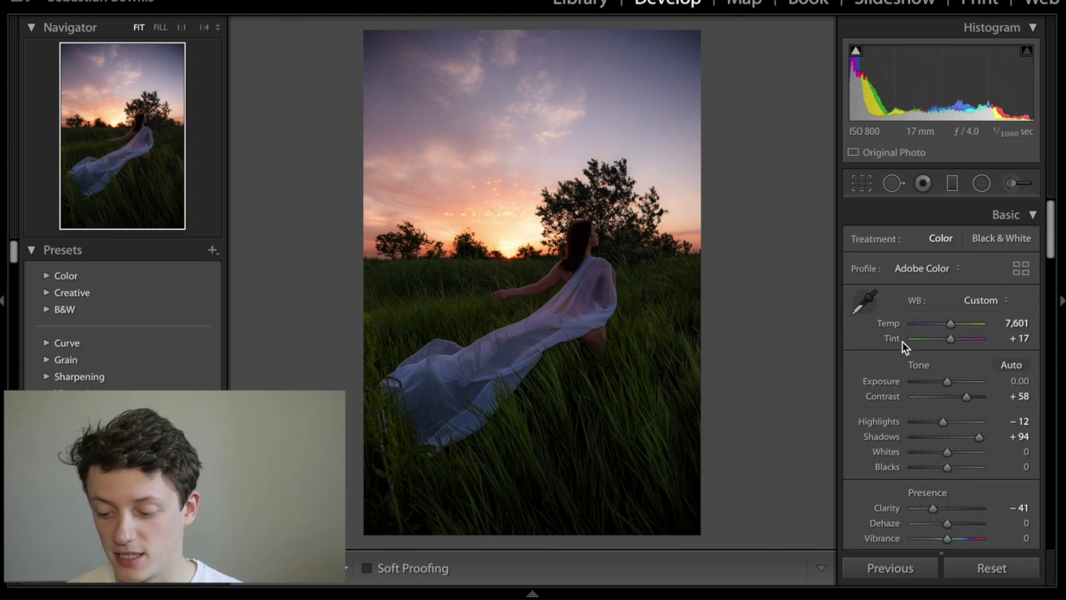
click(1006, 213)
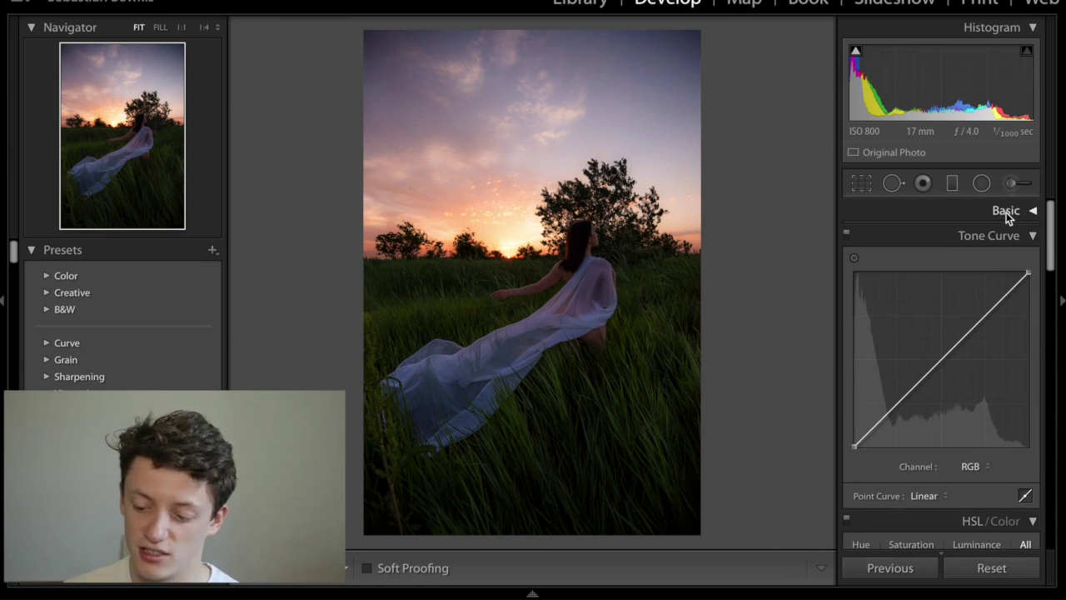
click(967, 235)
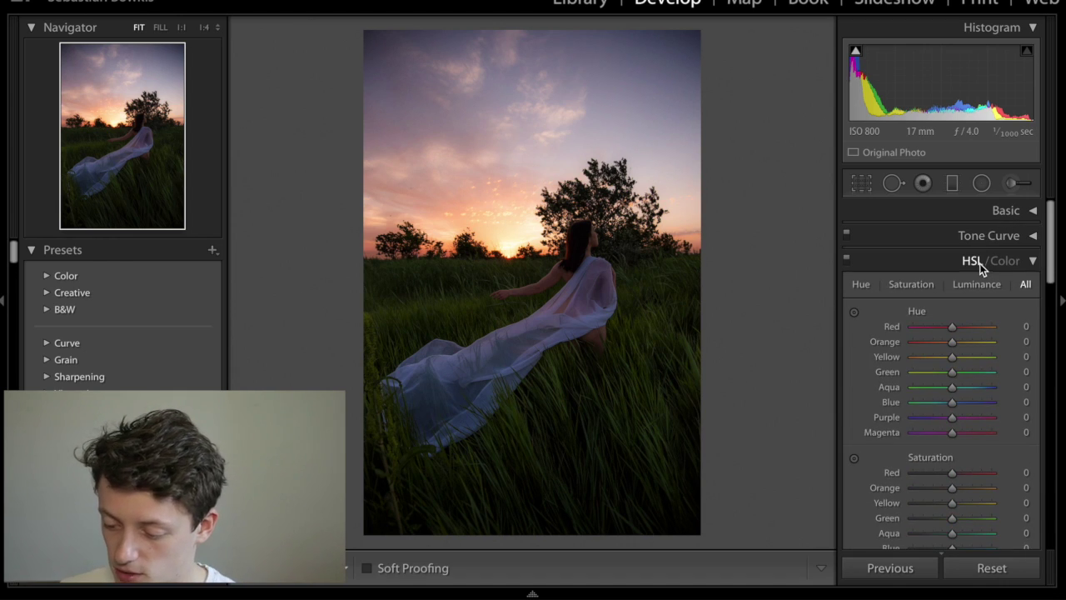
scroll(981, 262, down, 3)
scroll(979, 264, up, 1)
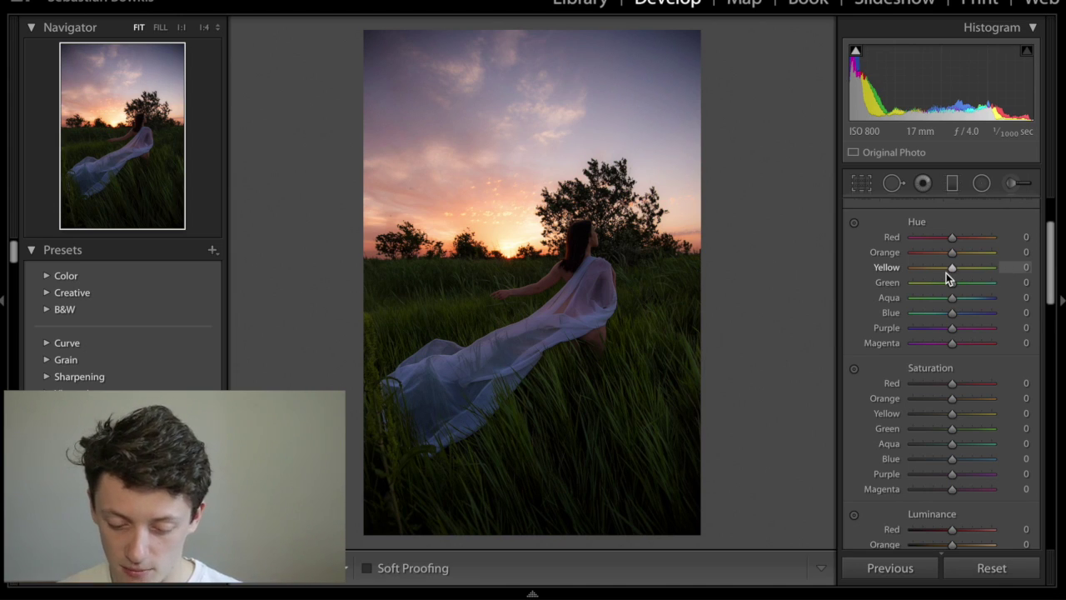
key(super+Tab)
key(super+Tab)
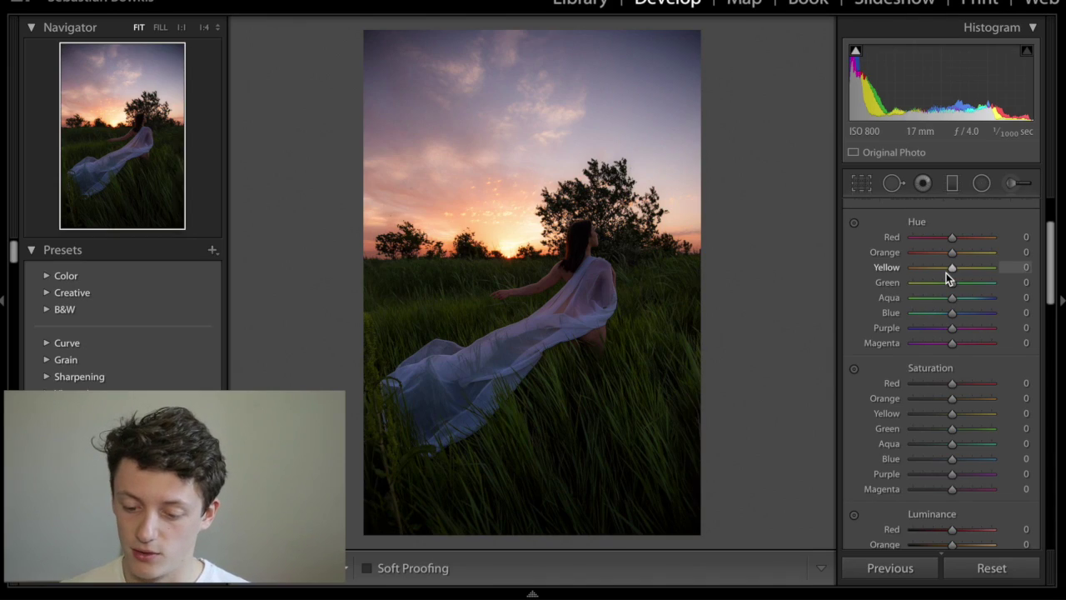
key(super+Tab)
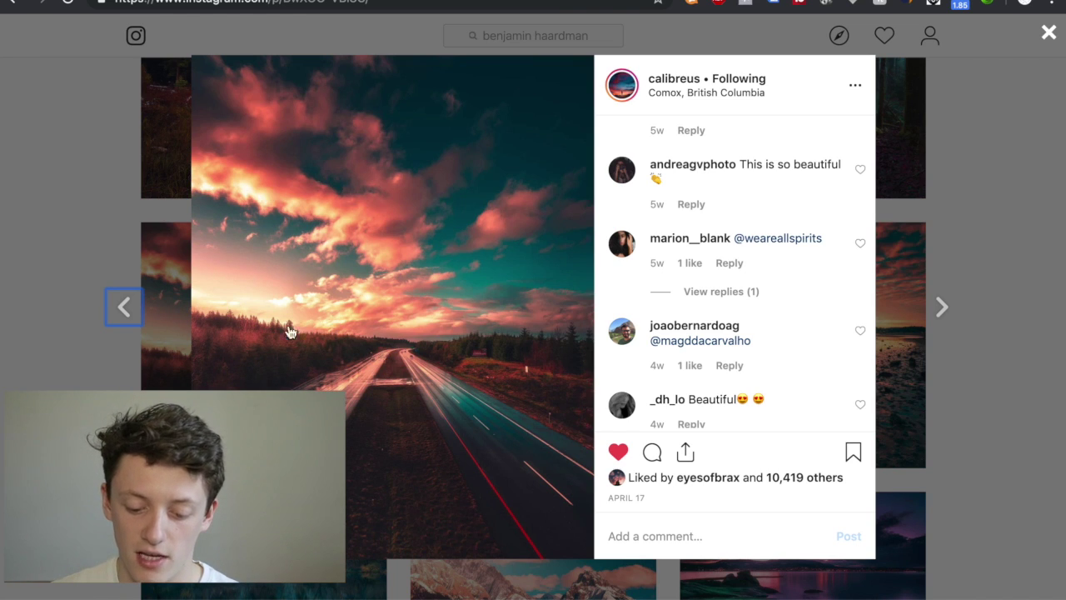
key(super+Tab)
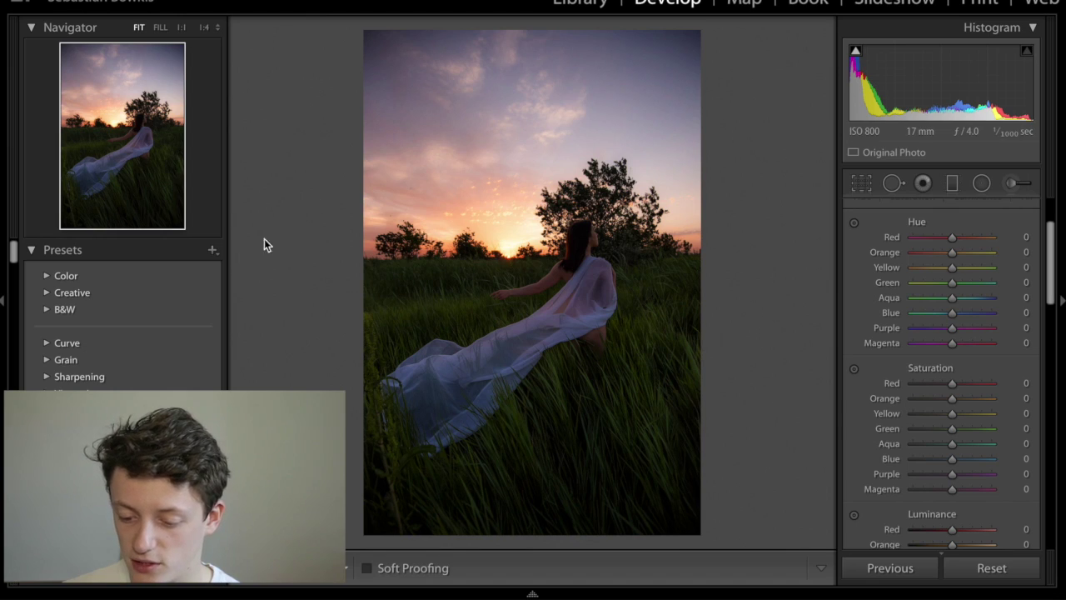
- Set the Red hue to −86, the Orange hue to −16 and the Orange saturation to +14
drag(954, 240, 919, 244)
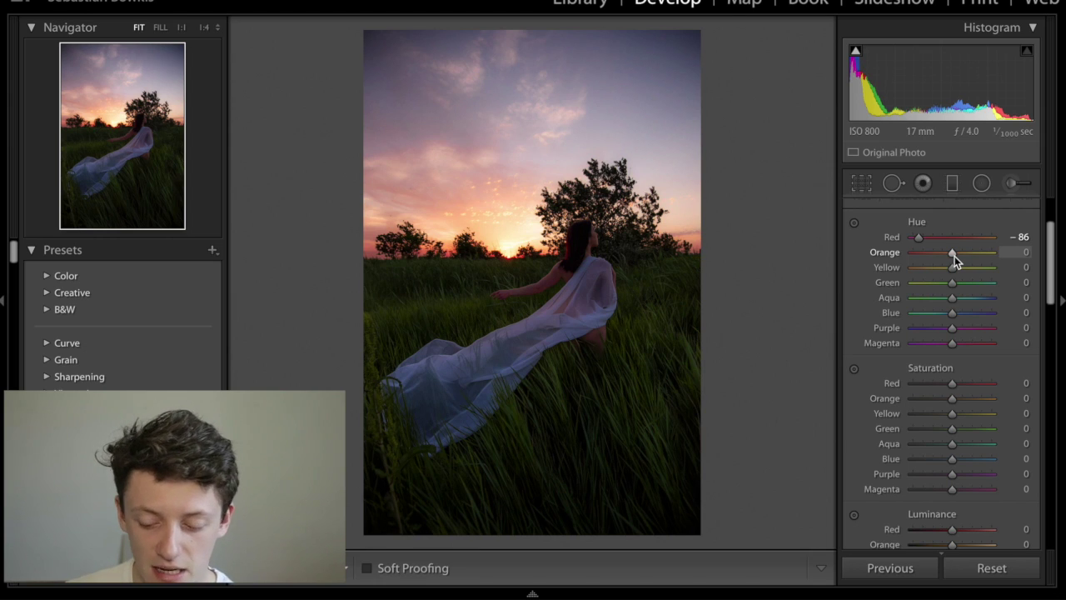
drag(954, 255, 941, 258)
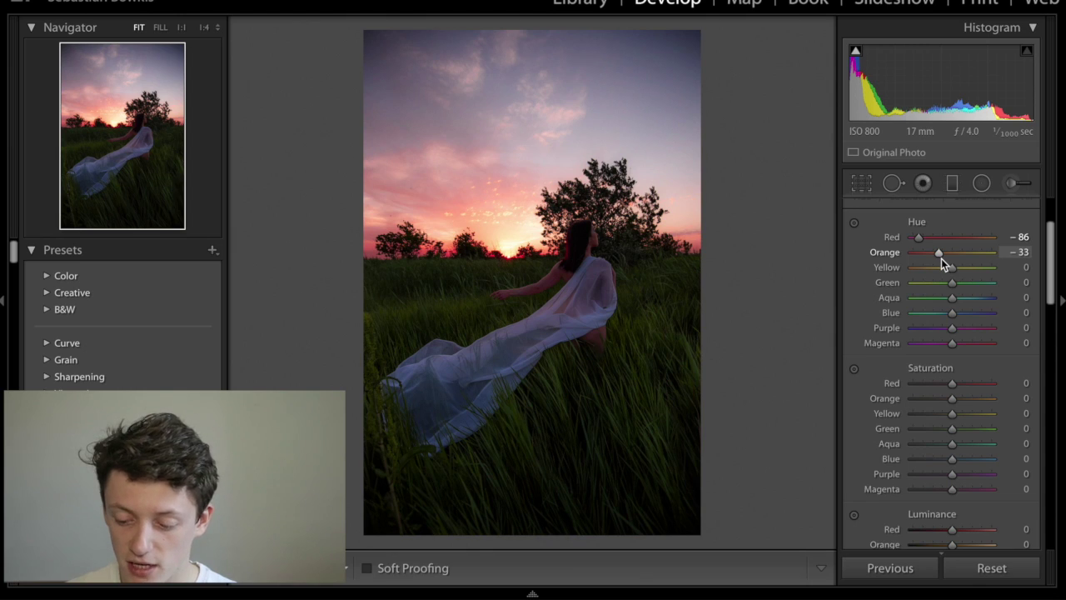
mouse_move(941, 259)
mouse_down()
mouse_move(867, 252)
mouse_move(991, 251)
mouse_move(948, 259)
mouse_up()
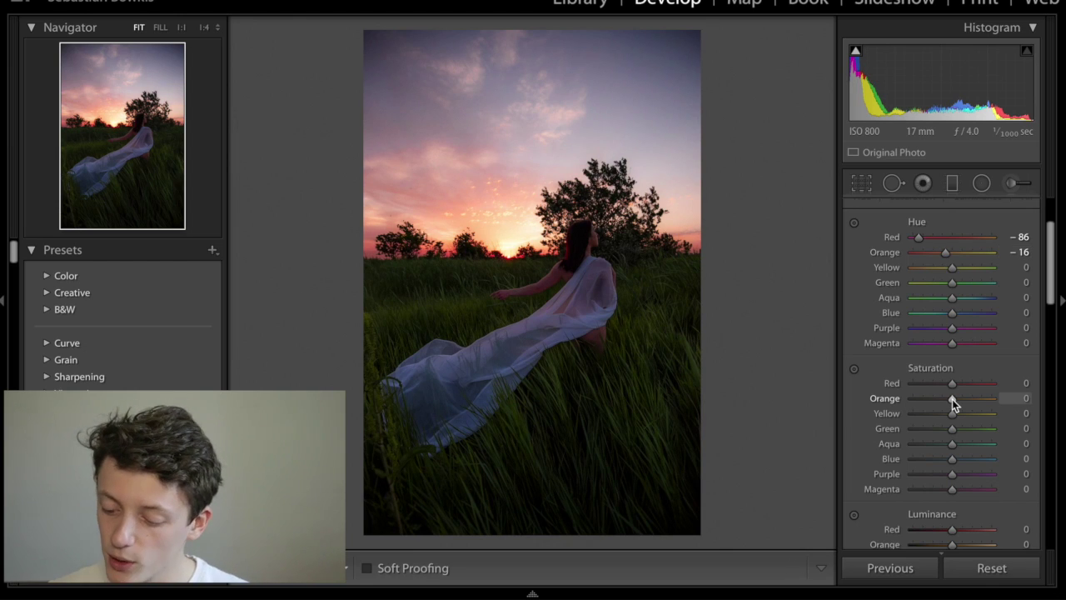
mouse_move(952, 399)
mouse_down()
mouse_move(969, 400)
mouse_move(958, 402)
mouse_up()
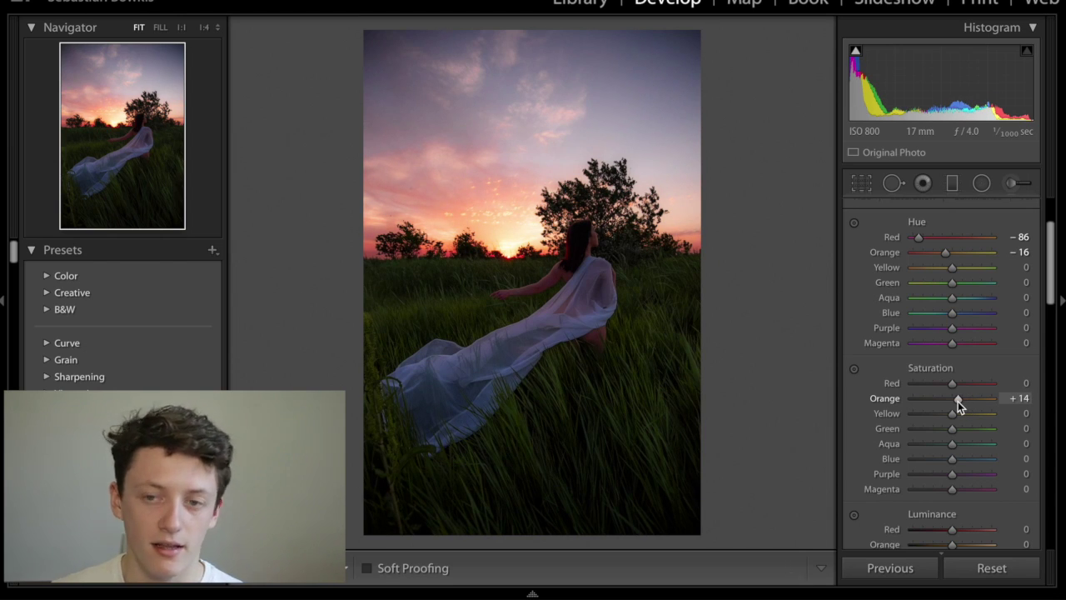
- Compare the photo with the highway sunset post on Instagram and try Yellow and Green hues of +100 in Lightroom
key(super+Tab)
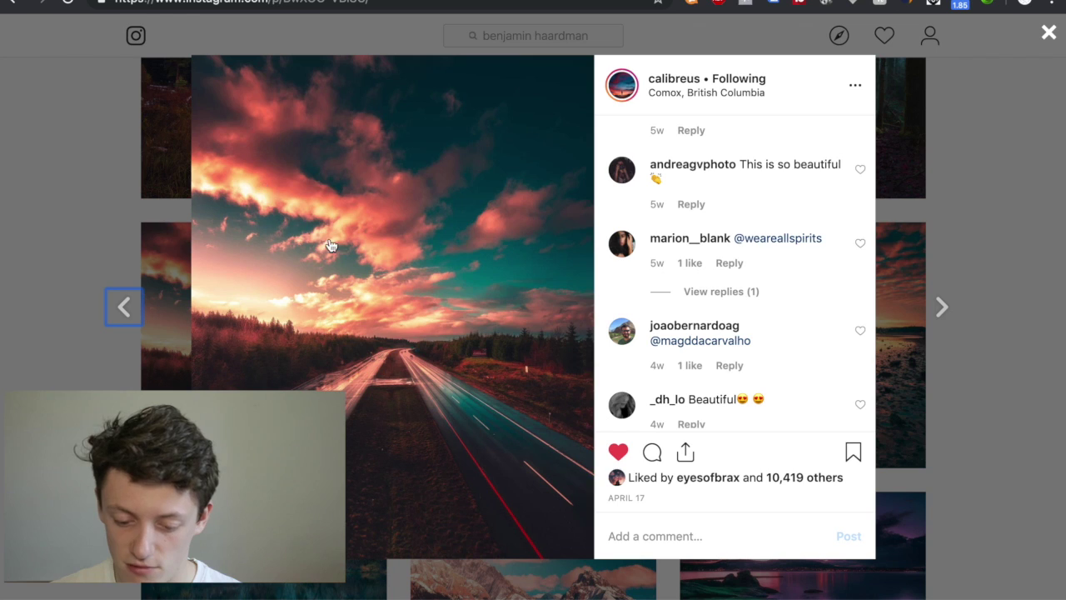
key(super+Tab)
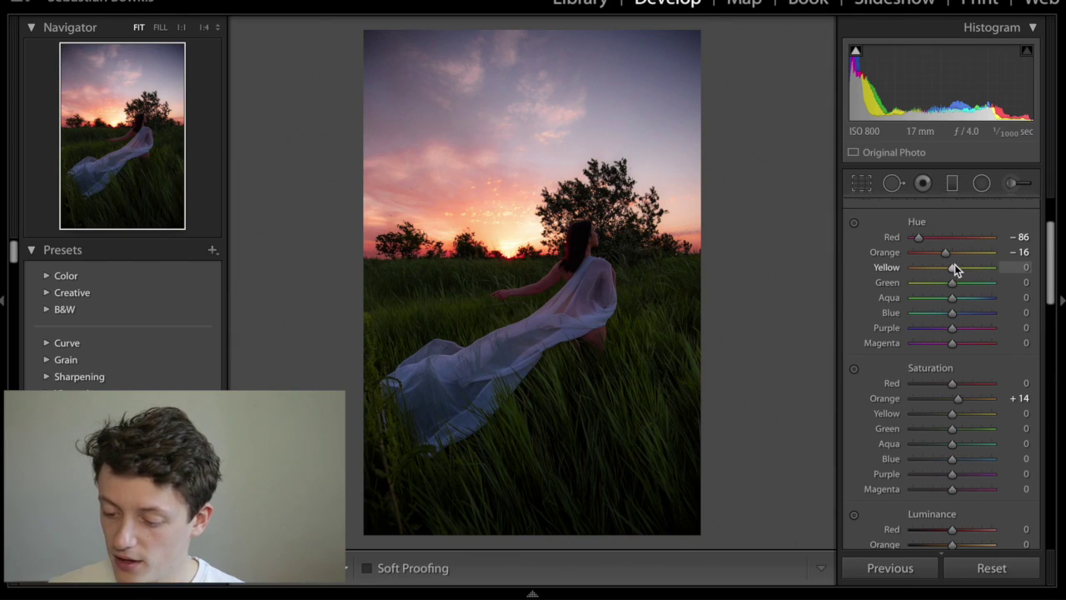
drag(952, 268, 995, 270)
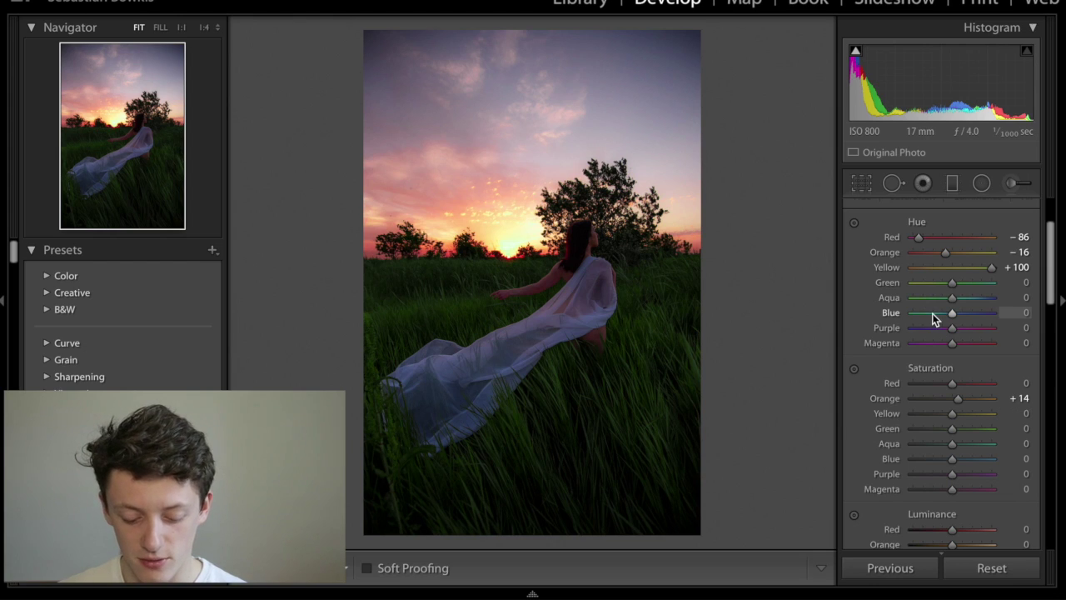
key(super+Tab)
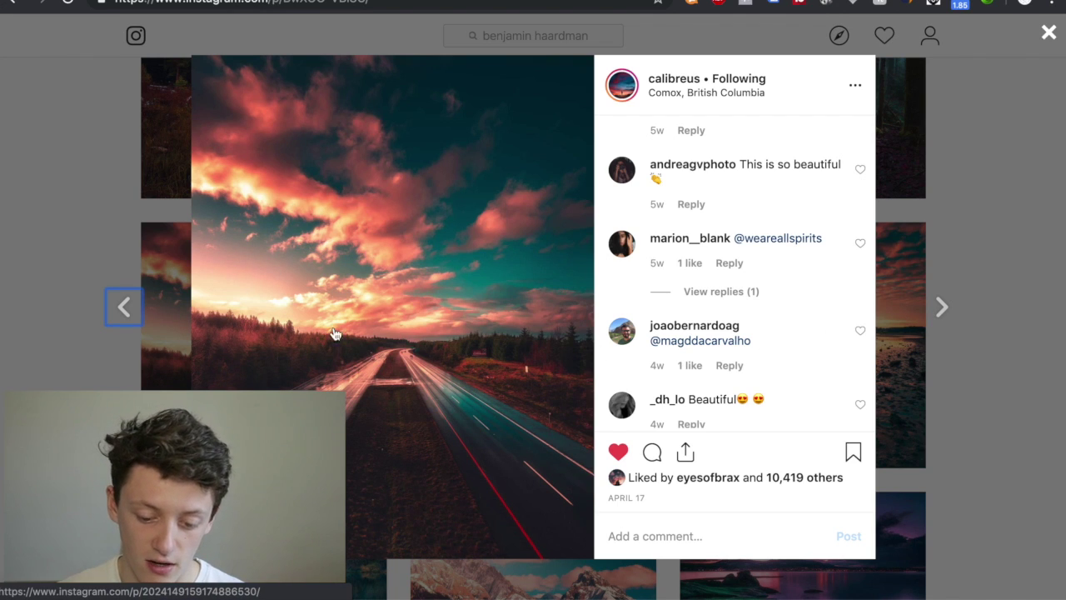
key(super+Tab)
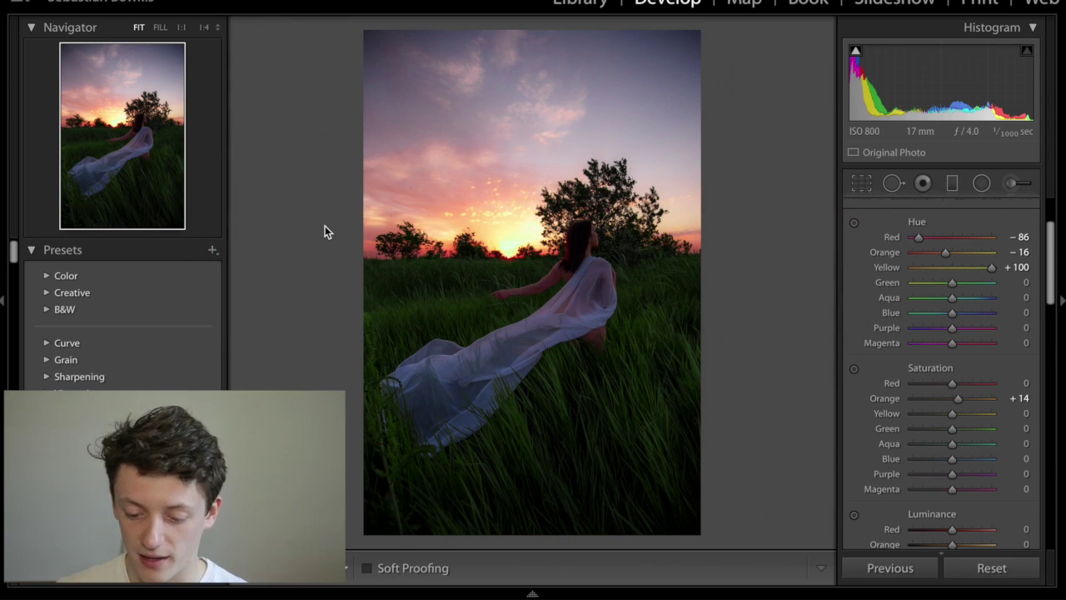
key(super+Tab)
key(super+Tab)
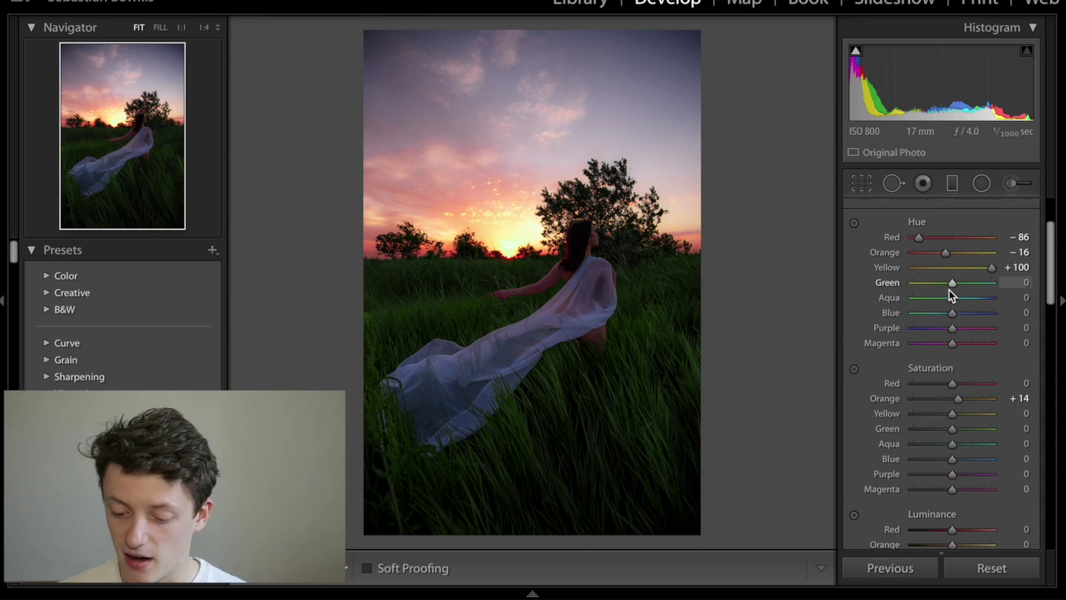
key(super+Tab)
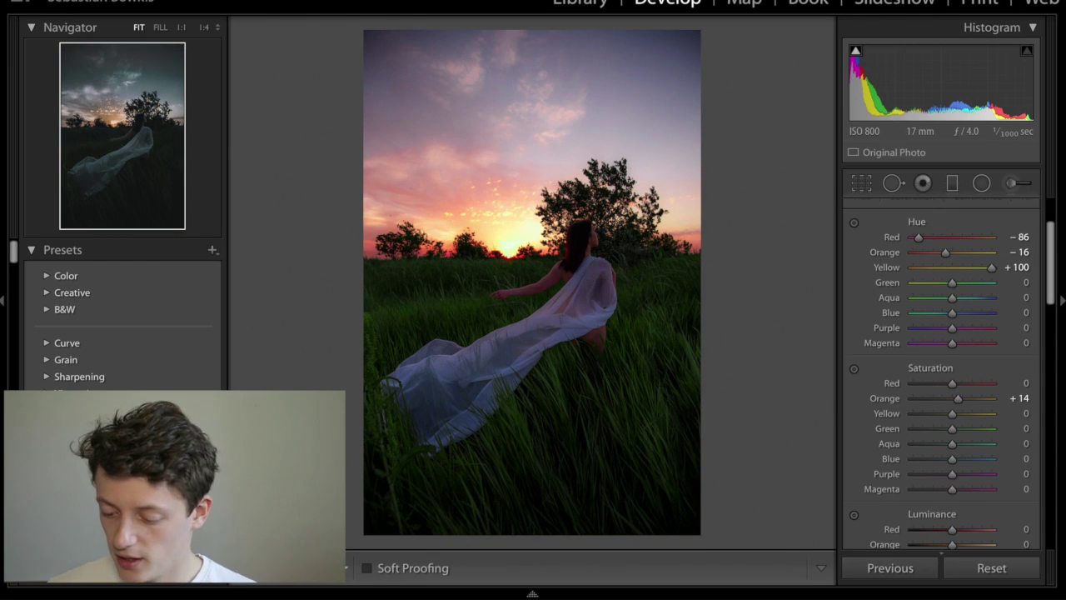
drag(953, 286, 1004, 275)
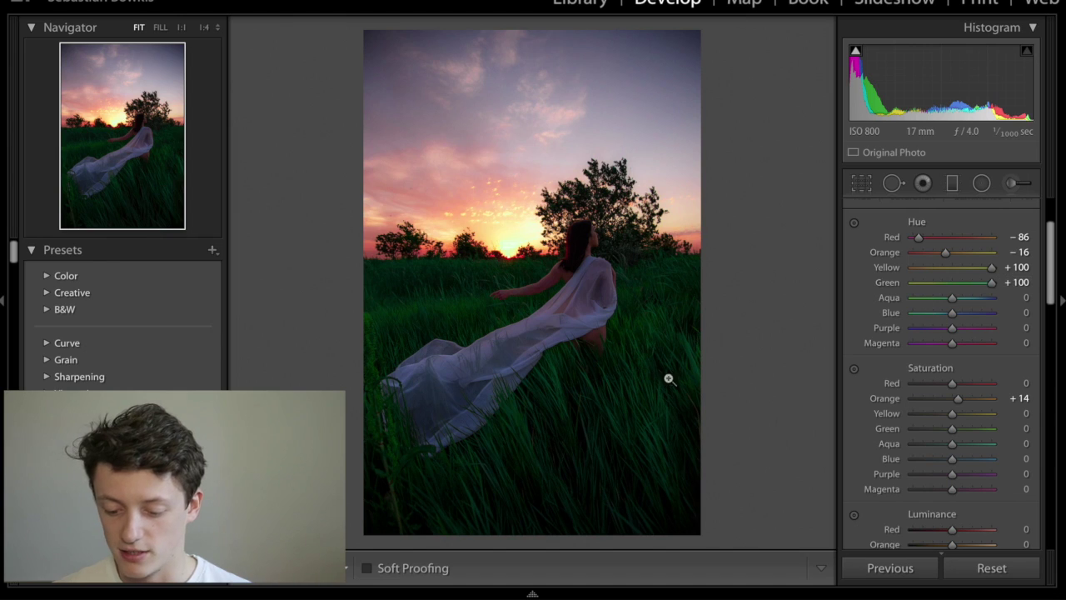
- Set the Green luminance to +100, the Green hue to −100 and the Yellow hue to +80
scroll(956, 445, down, 3)
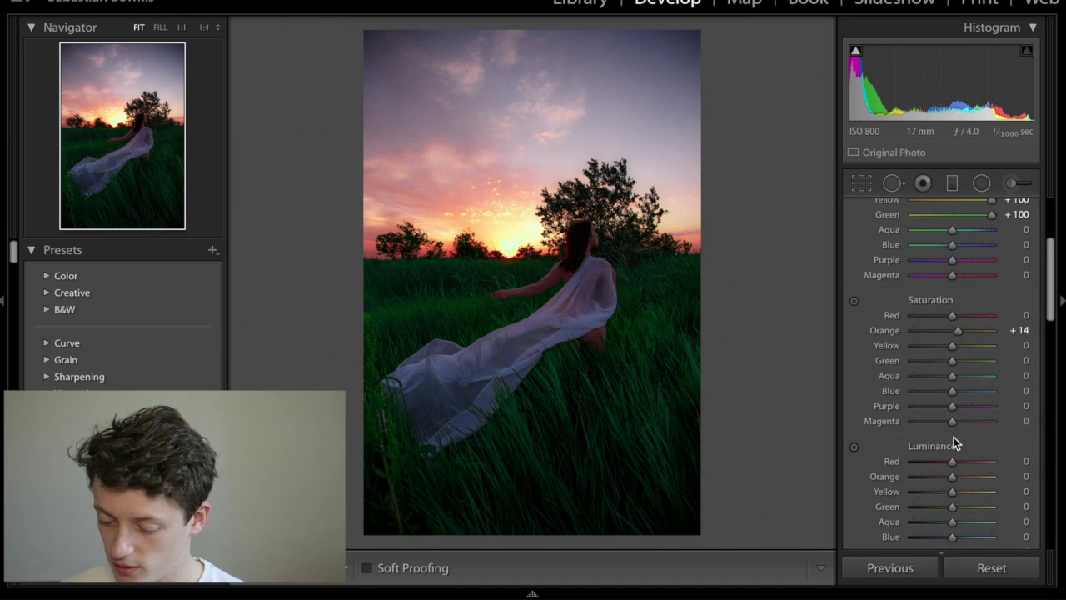
drag(954, 507, 1004, 508)
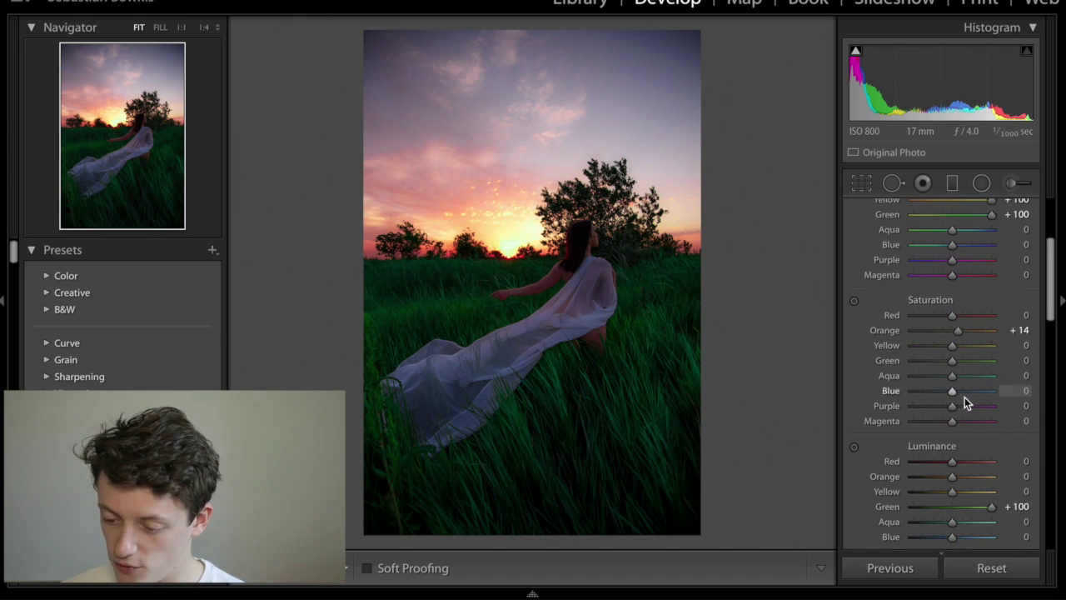
scroll(966, 391, up, 1)
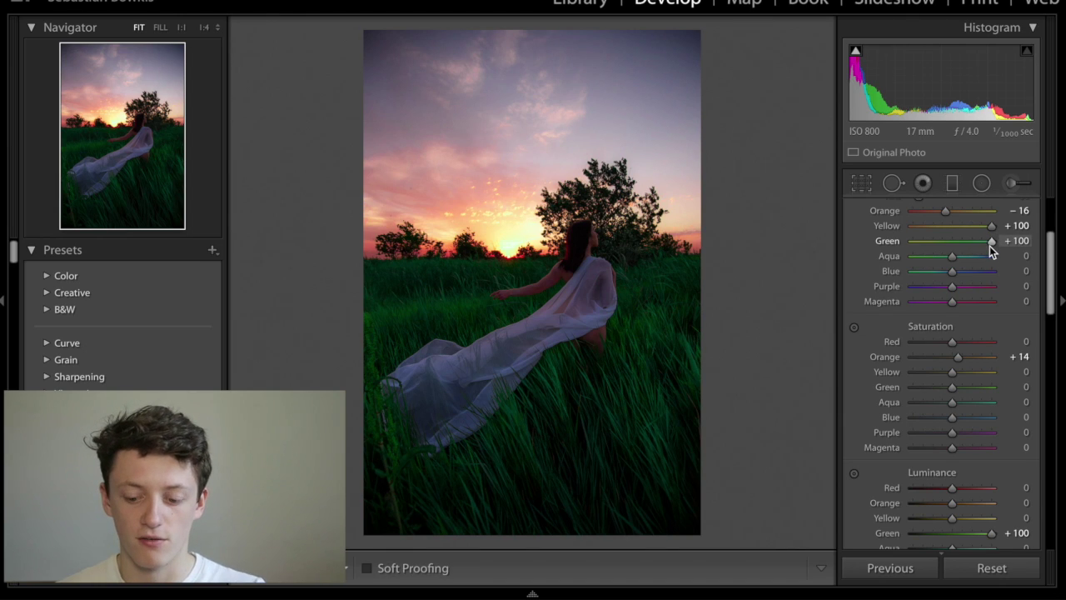
drag(991, 250, 929, 258)
drag(917, 258, 871, 252)
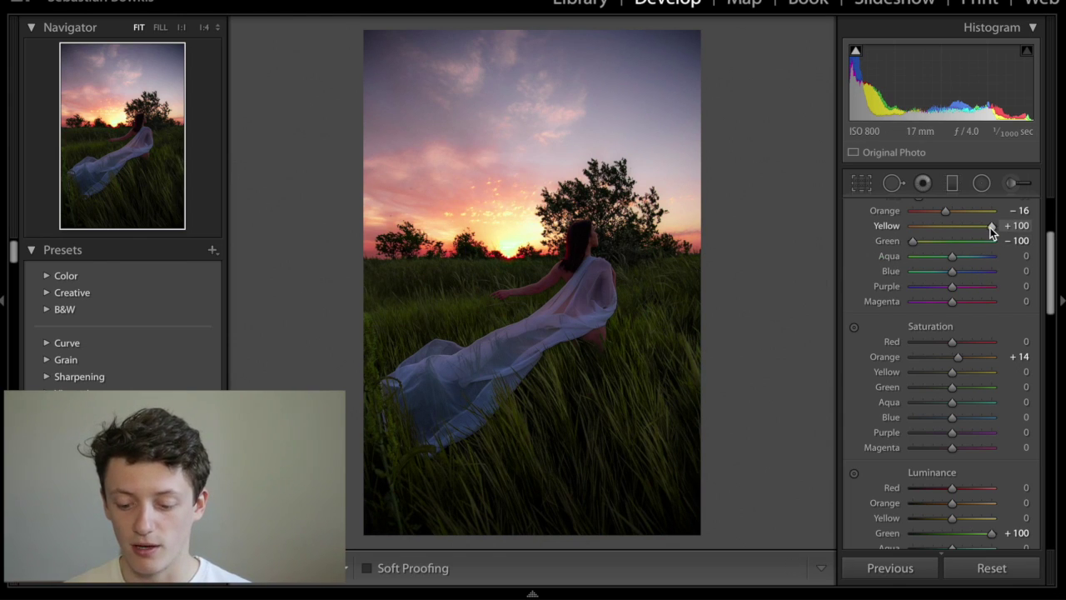
drag(989, 228, 851, 235)
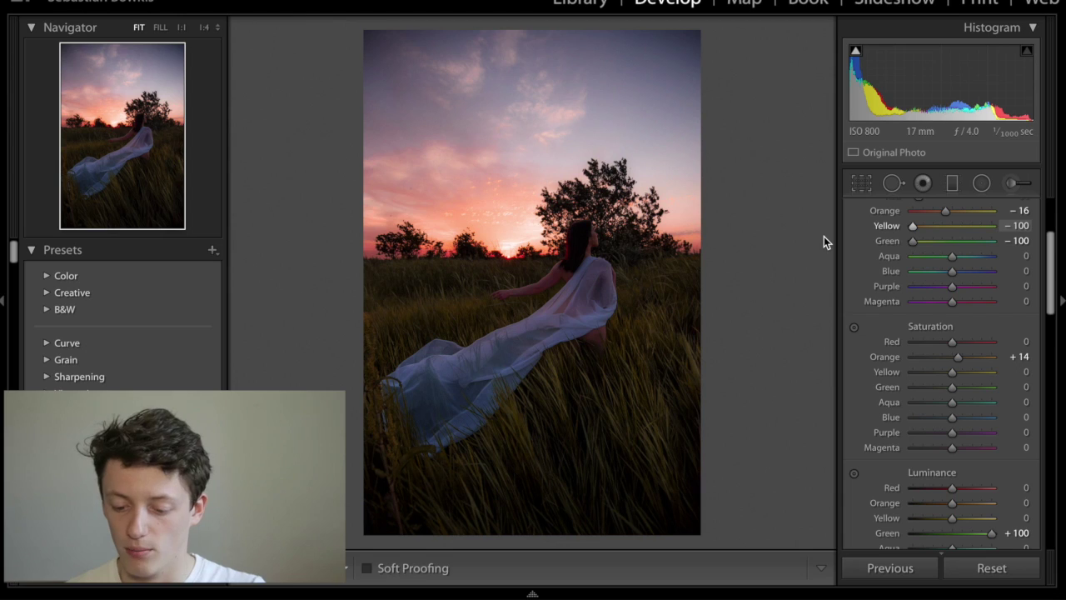
drag(824, 236, 982, 233)
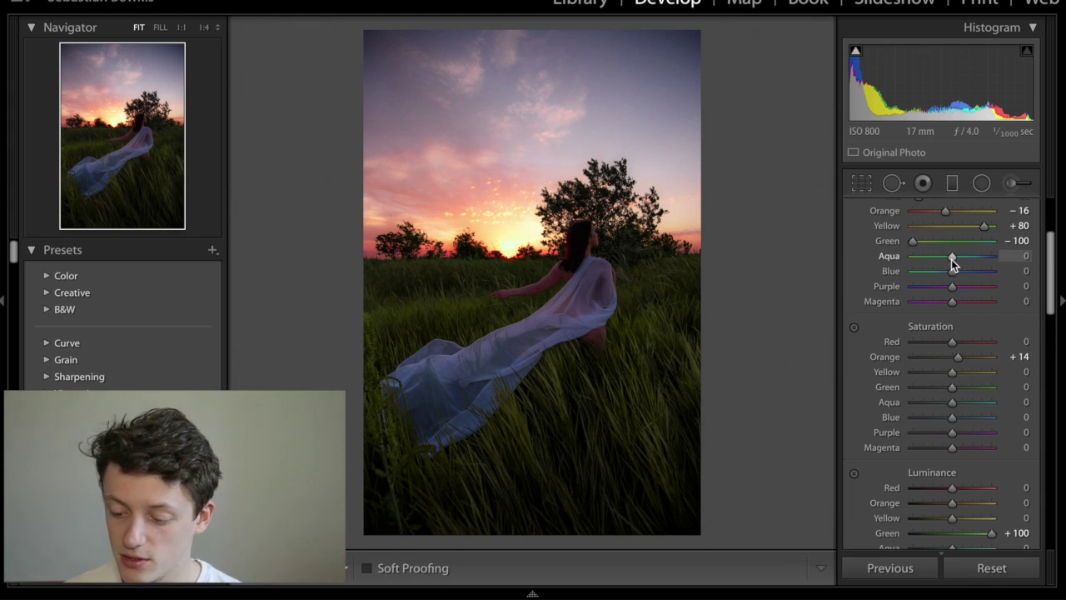
- Shift the sky and dress towards teal with an Aqua hue of −80 and a Blue hue of −72
drag(951, 259, 925, 276)
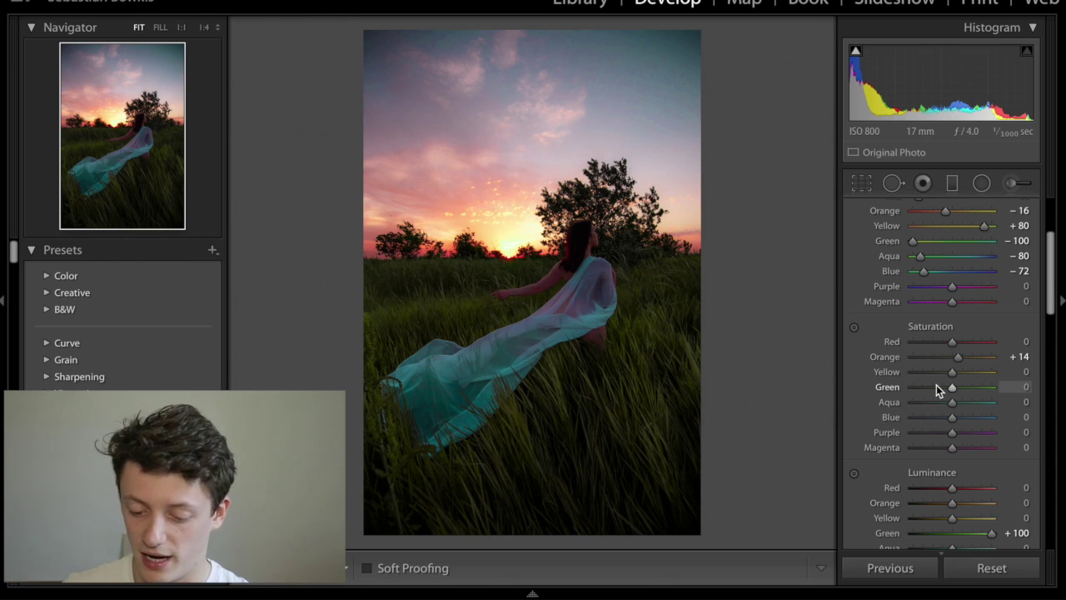
key(super+Tab)
key(super+Tab)
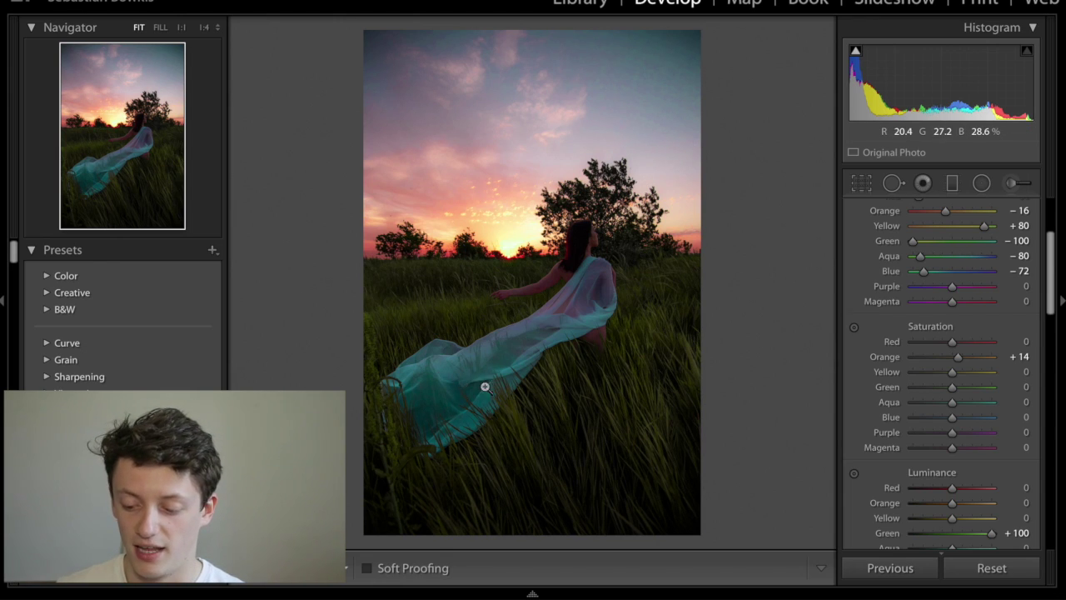
- Reopen the Basic adjustments and lower the white balance Temp slightly to cool the photo
scroll(927, 299, up, 4)
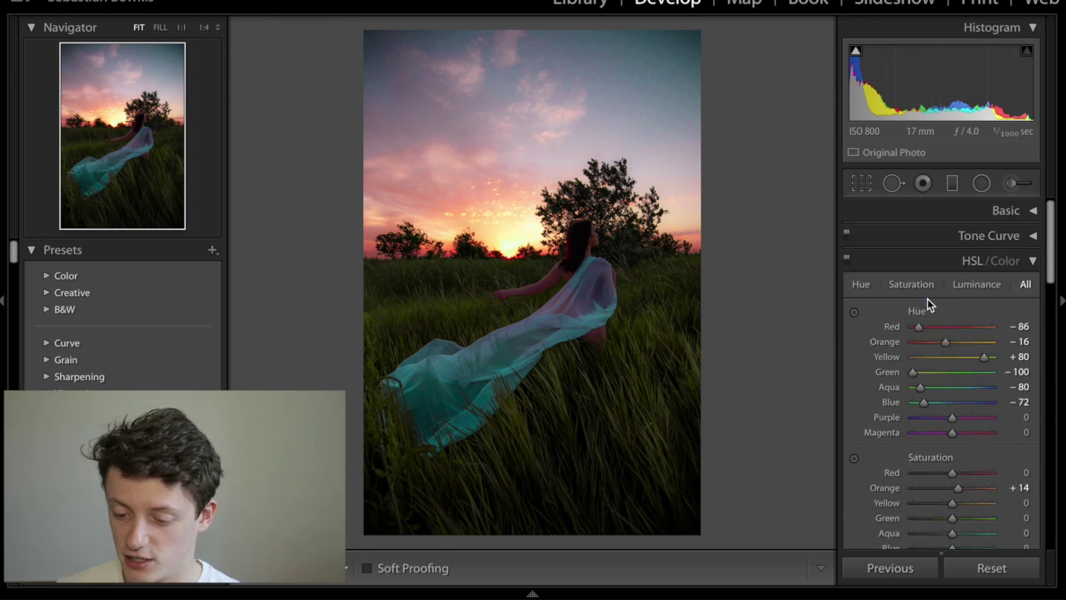
click(960, 219)
drag(953, 328, 946, 322)
scroll(909, 426, down, 5)
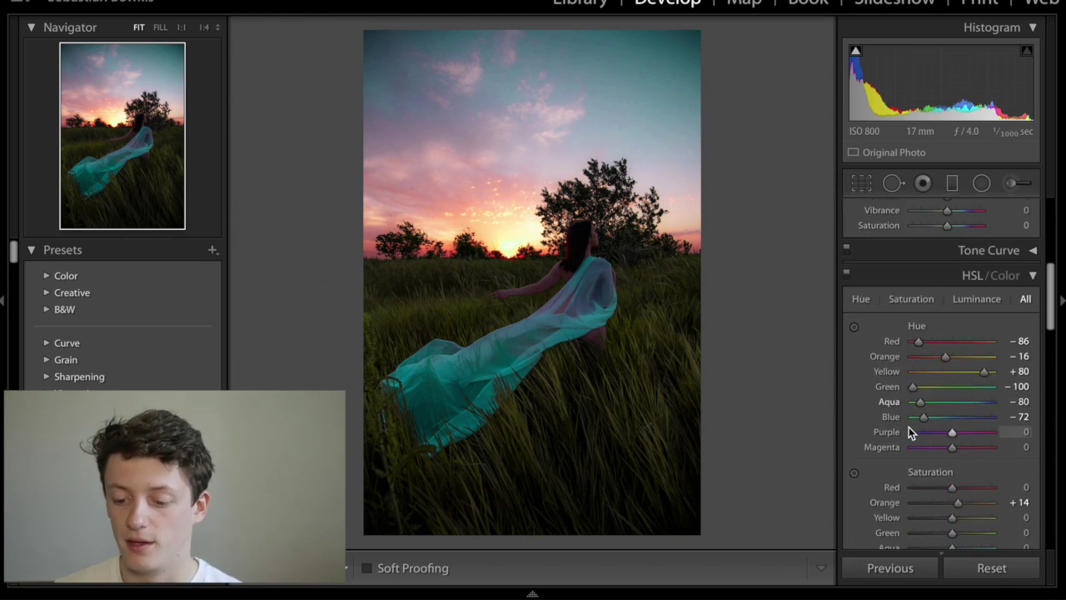
- Set the Blue hue to −57 in the HSL adjustments
scroll(909, 432, down, 4)
drag(924, 272, 931, 274)
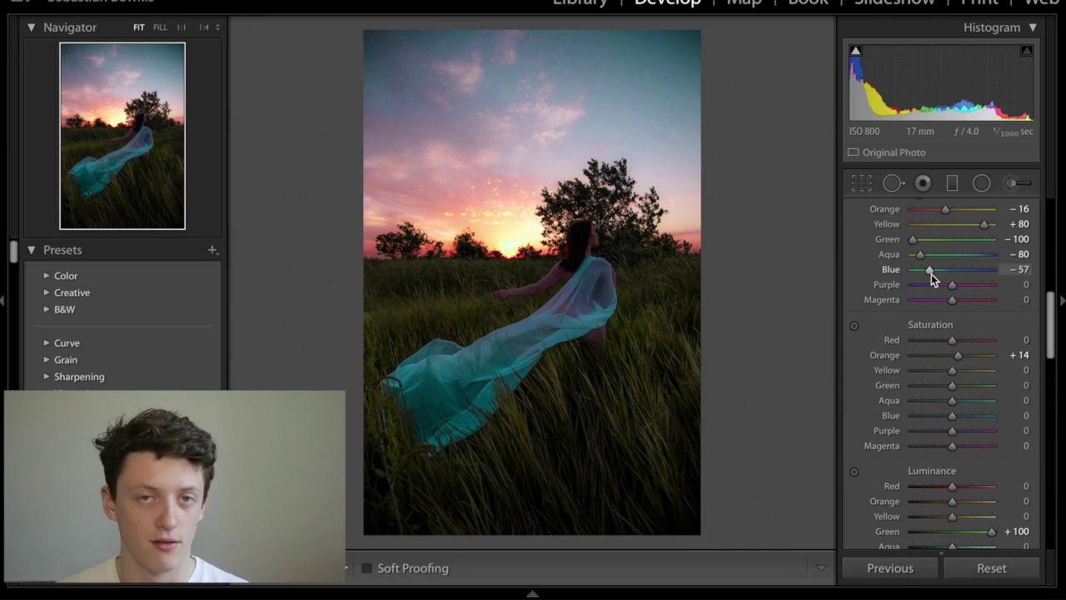
scroll(913, 344, down, 3)
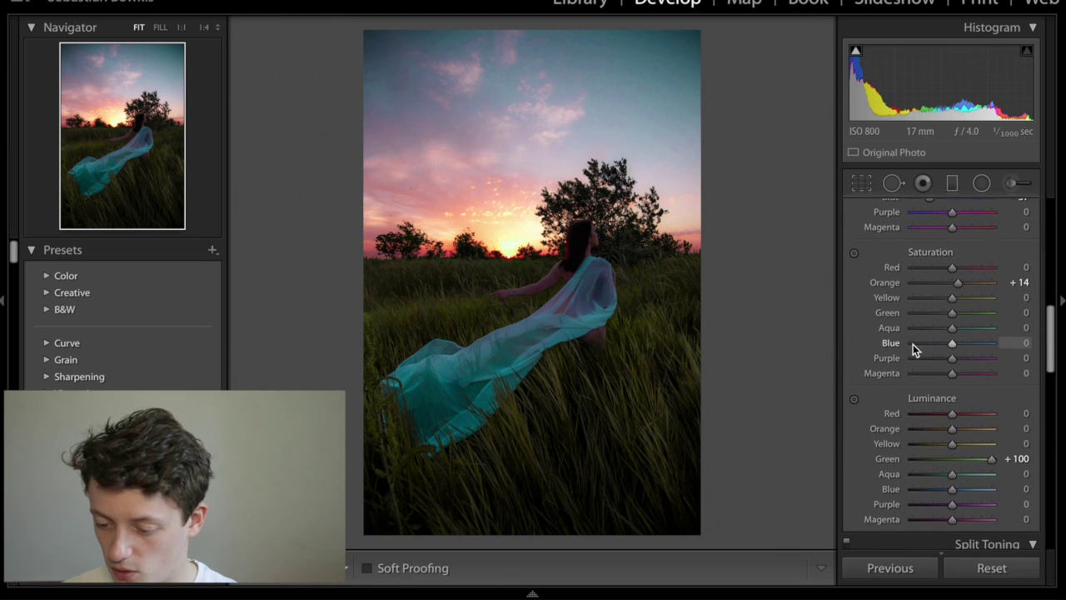
- Set the HSL saturation to +15 for Red, +37 for Orange and +57 for Yellow, comparing with the reference post
scroll(918, 275, down, 2)
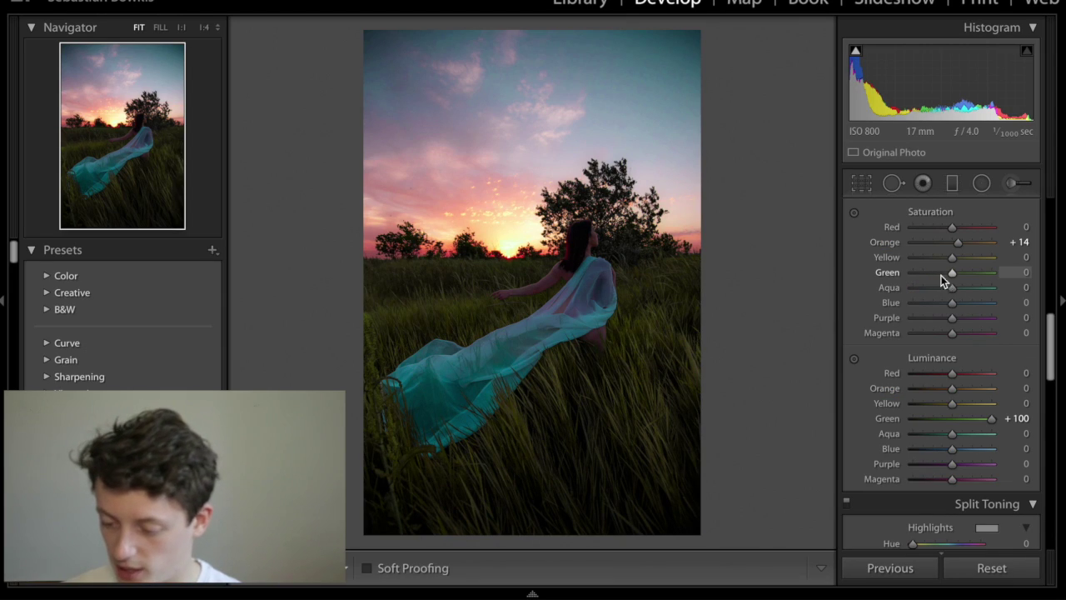
drag(960, 243, 976, 263)
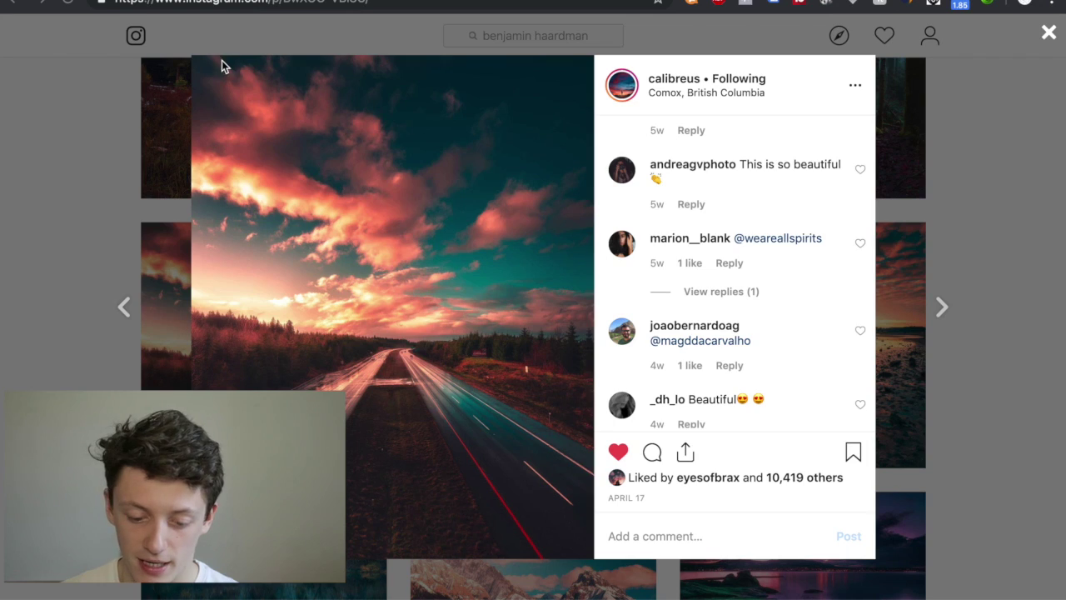
key(Tab)
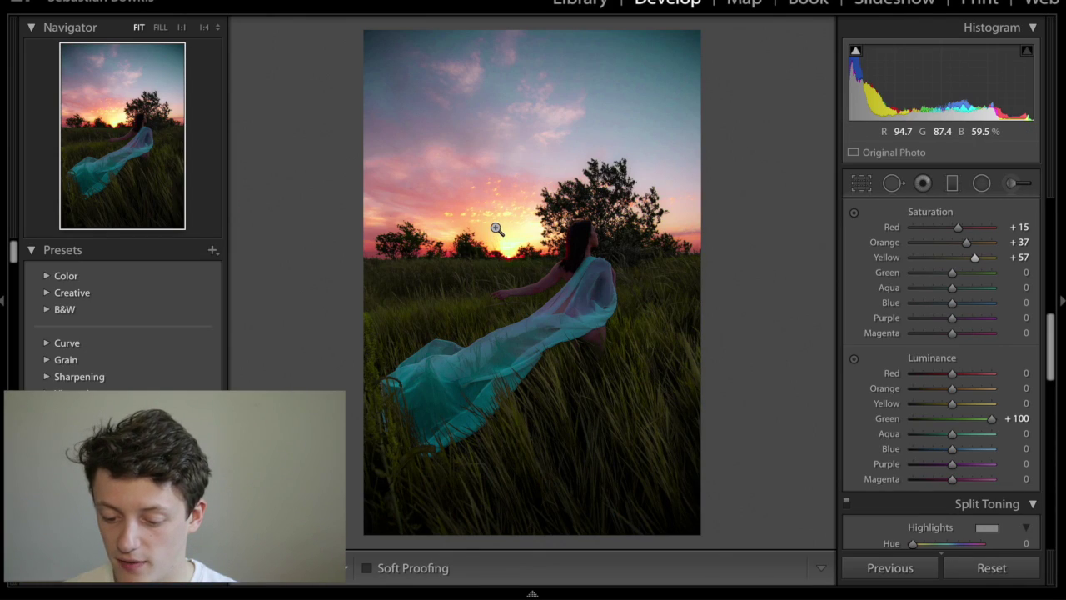
- Set the HSL saturation to −44 for Green, −69 for Aqua and +23 for Blue, checking the reference post
drag(951, 272, 1008, 275)
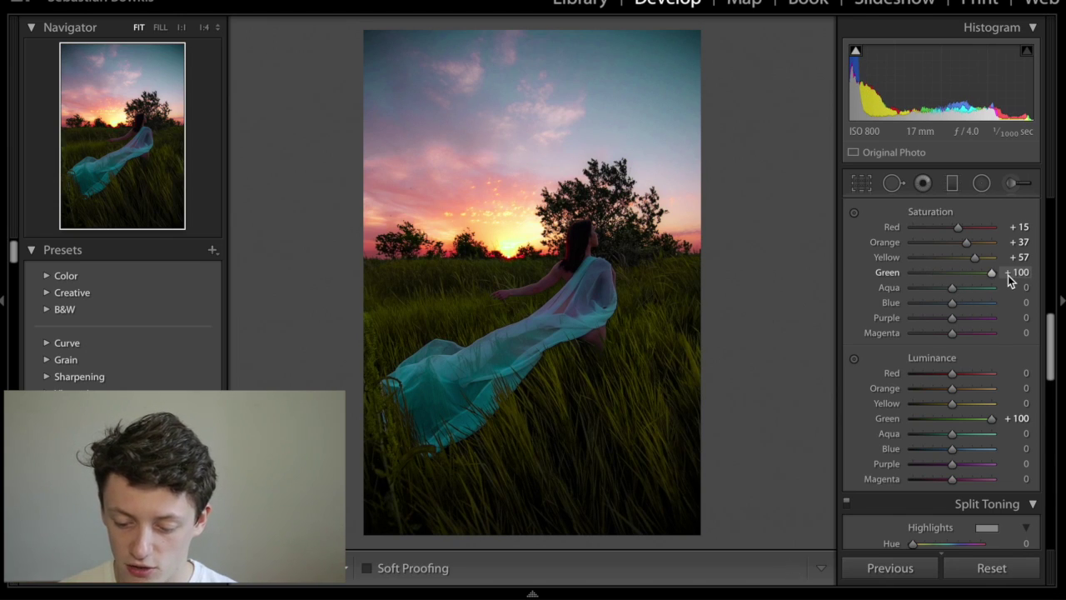
key(super+Tab)
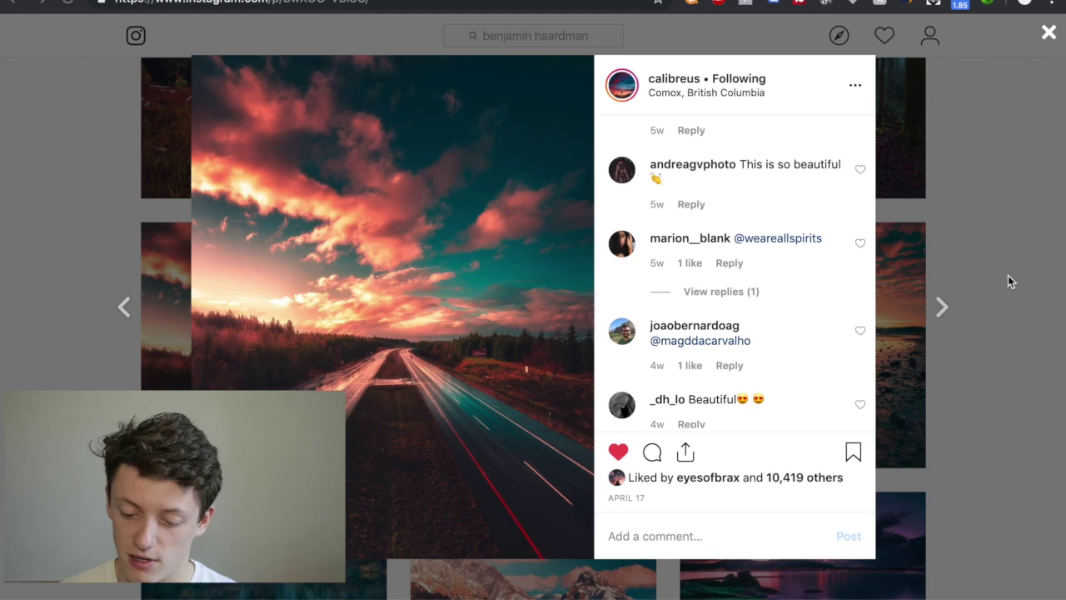
key(super+Tab)
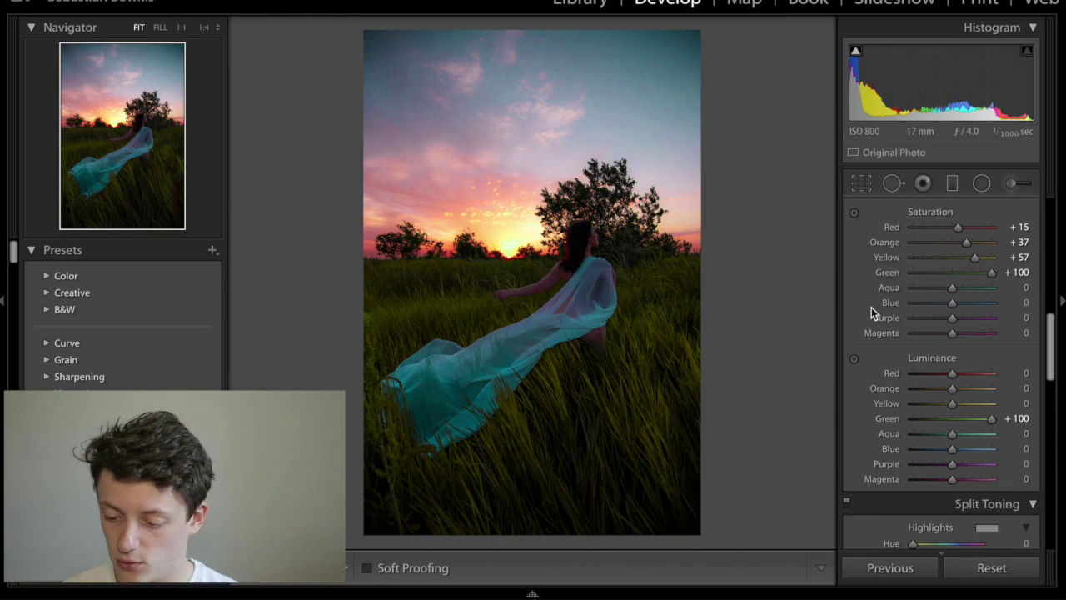
click(933, 273)
mouse_move(952, 289)
mouse_down()
mouse_move(1002, 298)
mouse_move(885, 291)
mouse_move(961, 307)
mouse_up()
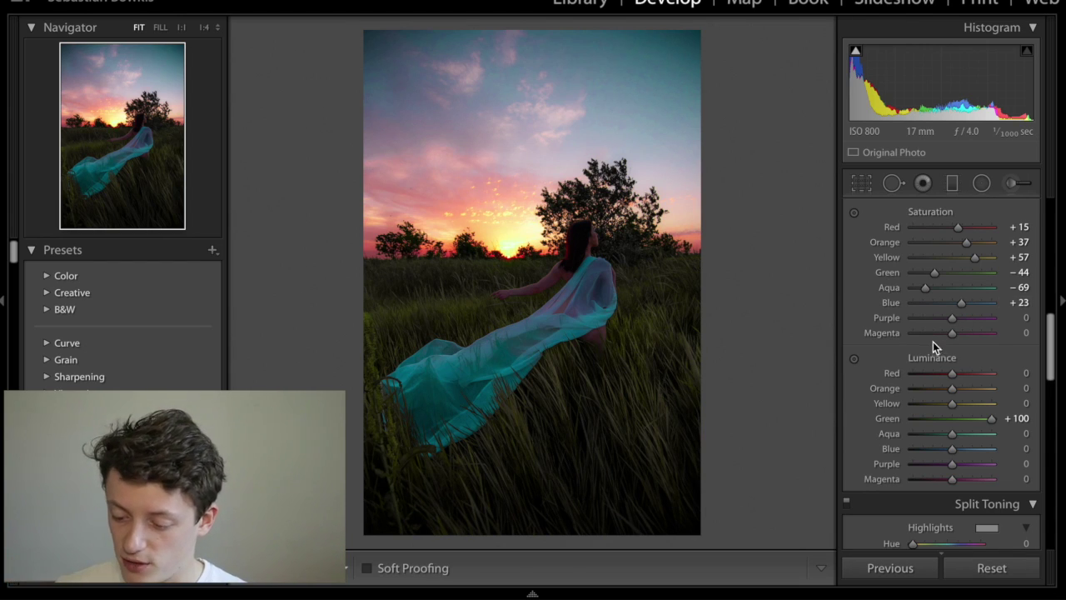
- Set the Purple saturation to +19 and the Magenta saturation to −39
drag(944, 325, 977, 318)
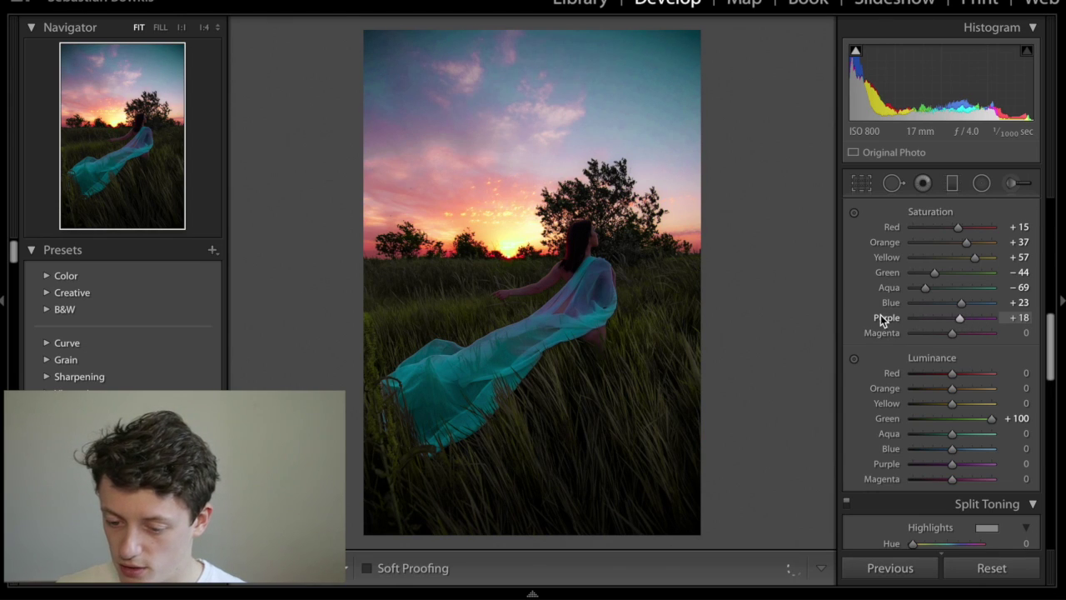
double_click(976, 316)
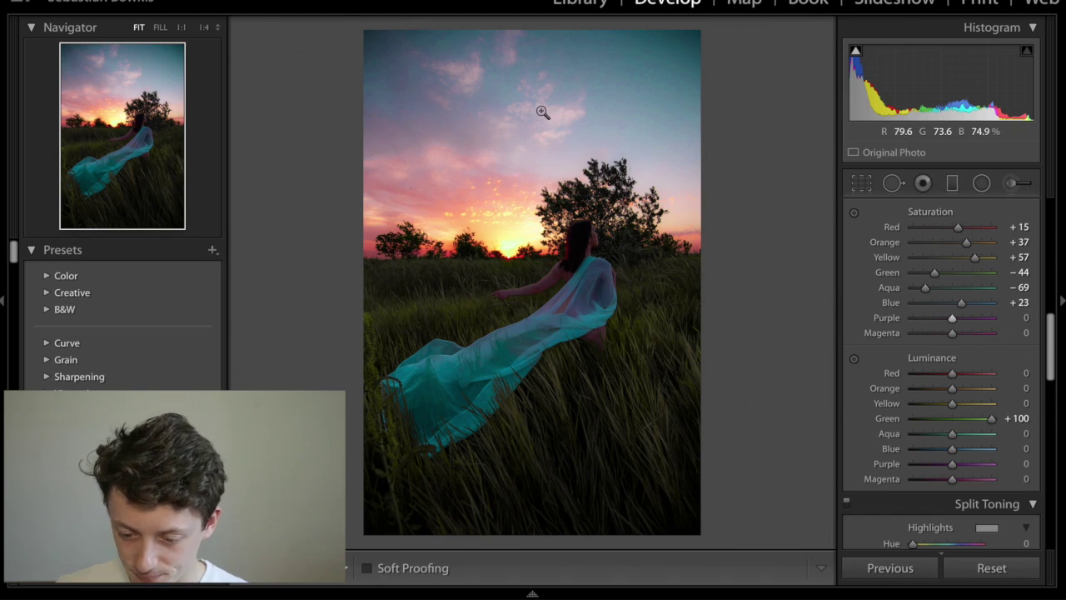
scroll(949, 301, down, 2)
- Set the HSL luminance to −18 for Red, +13 for Orange, +37 for Yellow, +28 for Aqua and −51 for Blue
drag(952, 296, 958, 318)
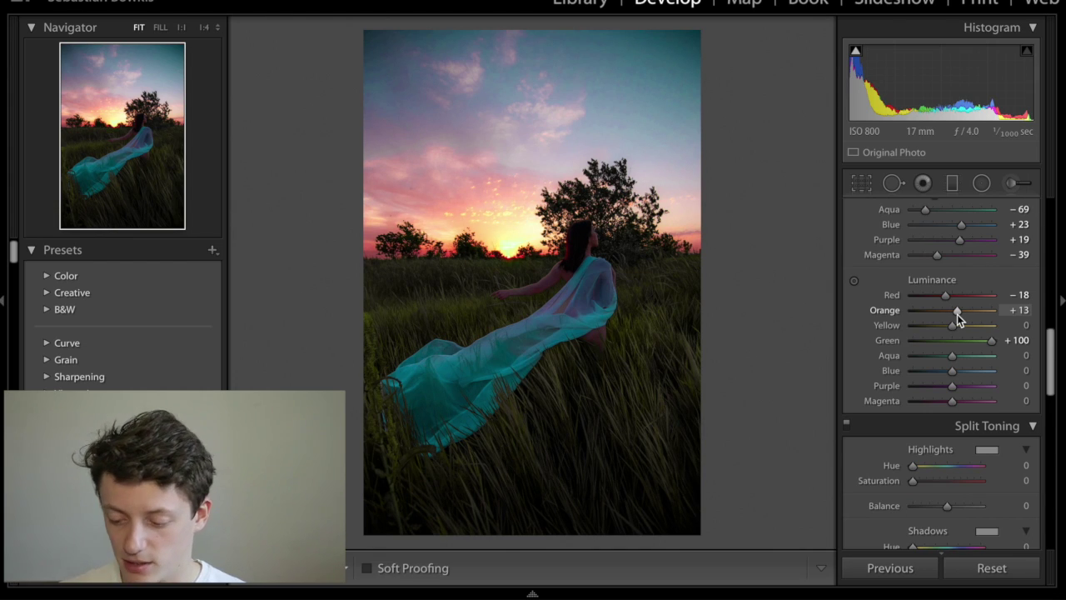
drag(952, 326, 967, 324)
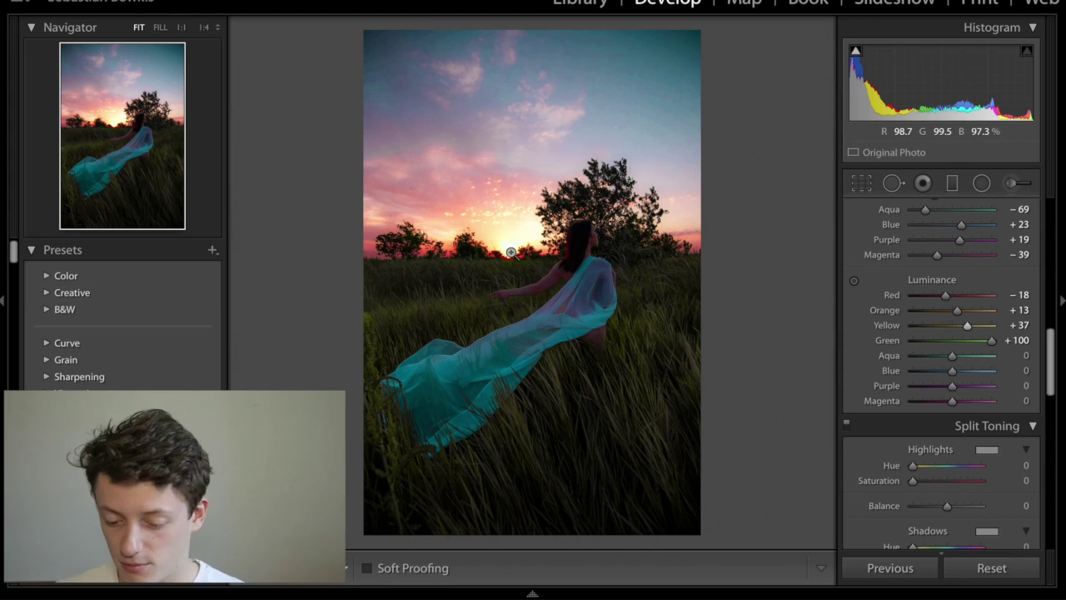
drag(955, 358, 933, 375)
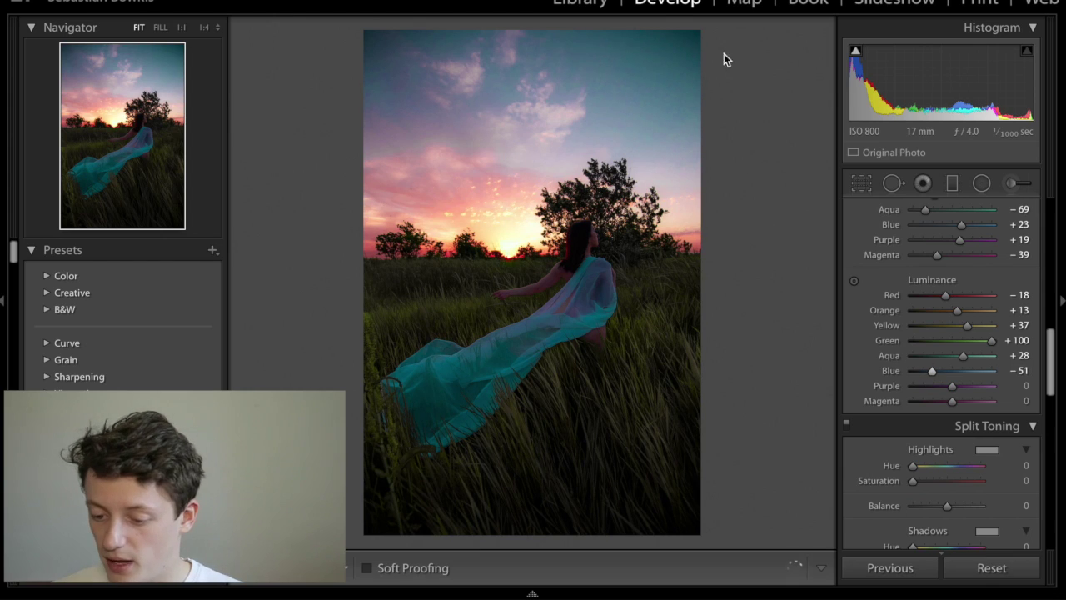
- Compare with the reference post in Chrome, return to Lightroom and darken the sky with a Blue luminance of −65
key(super+Tab)
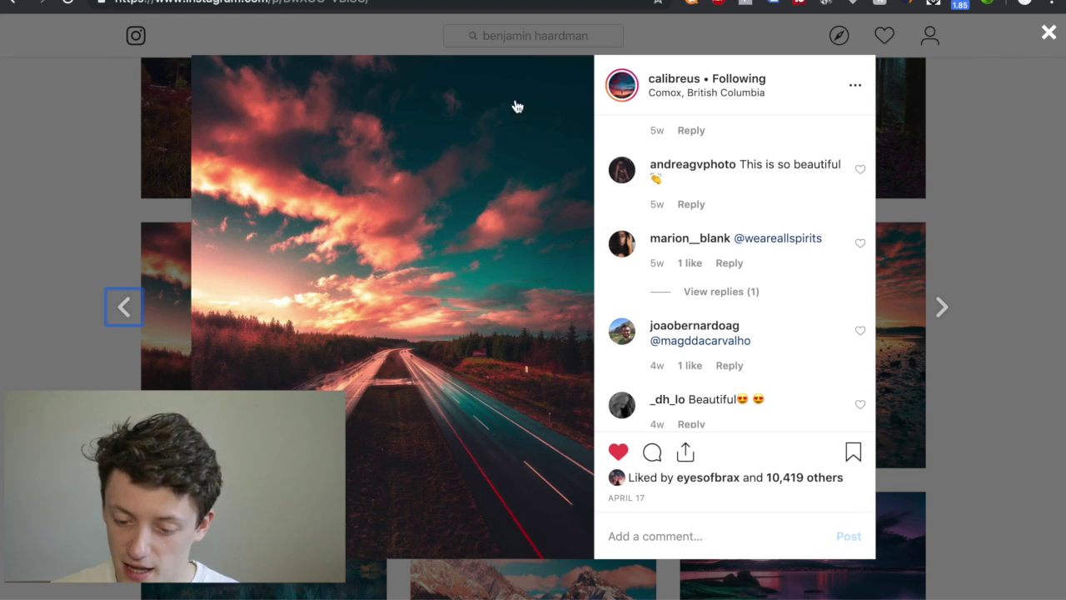
key(super+Tab)
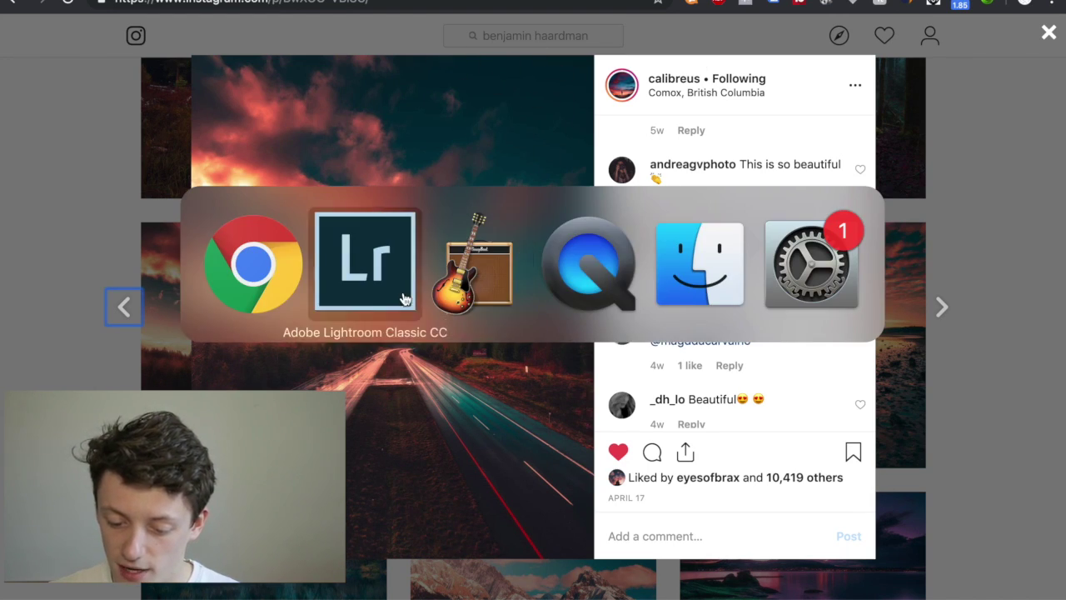
key(super+Tab)
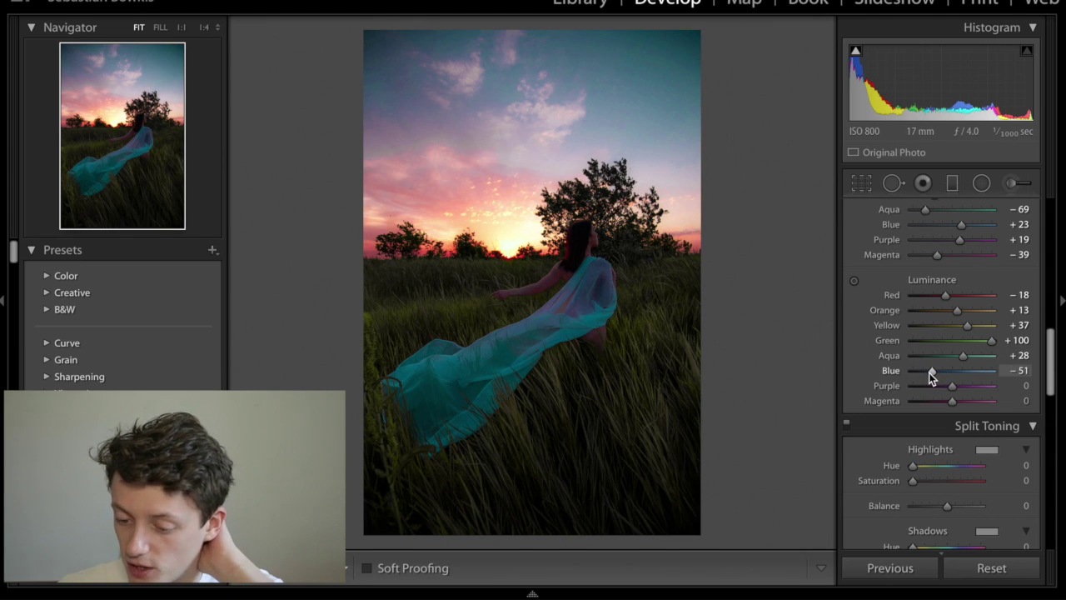
drag(927, 372, 923, 374)
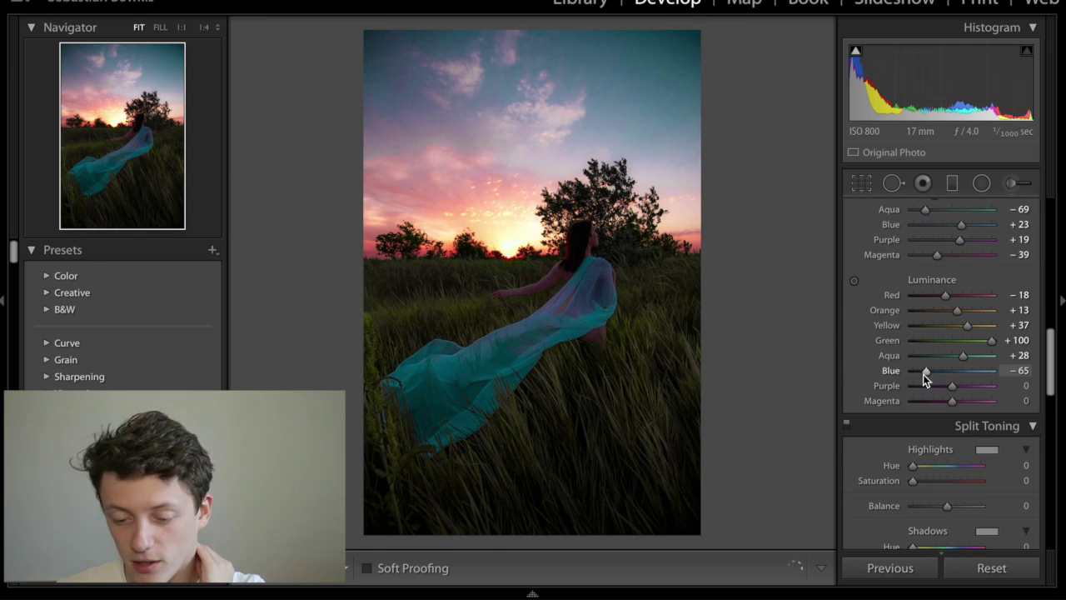
- Set the Purple luminance to −13, and mute the Purple saturation to −25 and the Magenta saturation to −67
scroll(926, 398, down, 2)
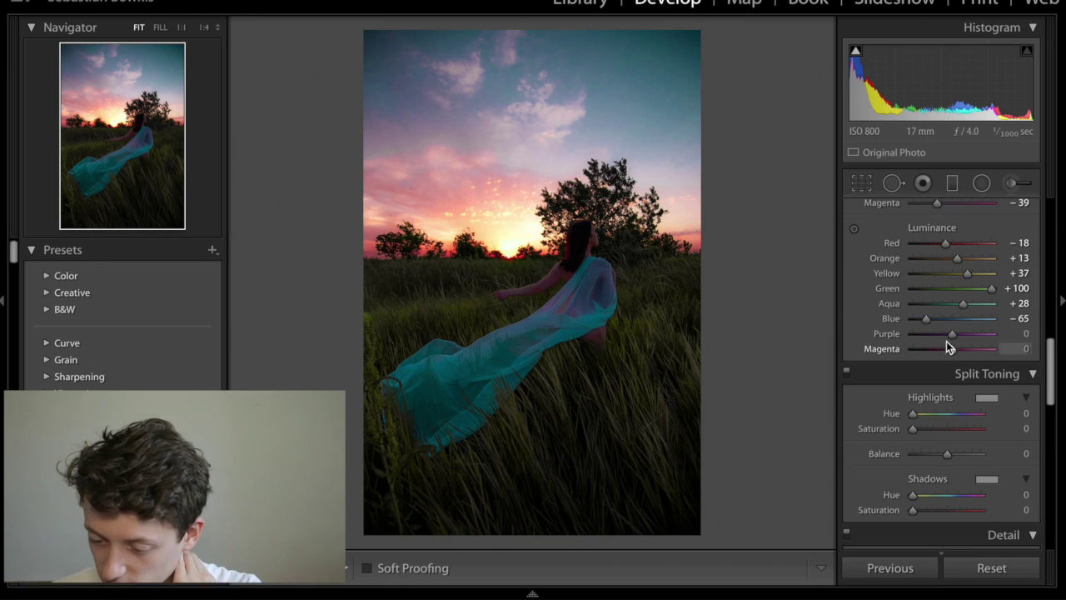
mouse_move(950, 339)
mouse_down()
mouse_move(937, 339)
mouse_move(966, 340)
mouse_move(945, 345)
mouse_up()
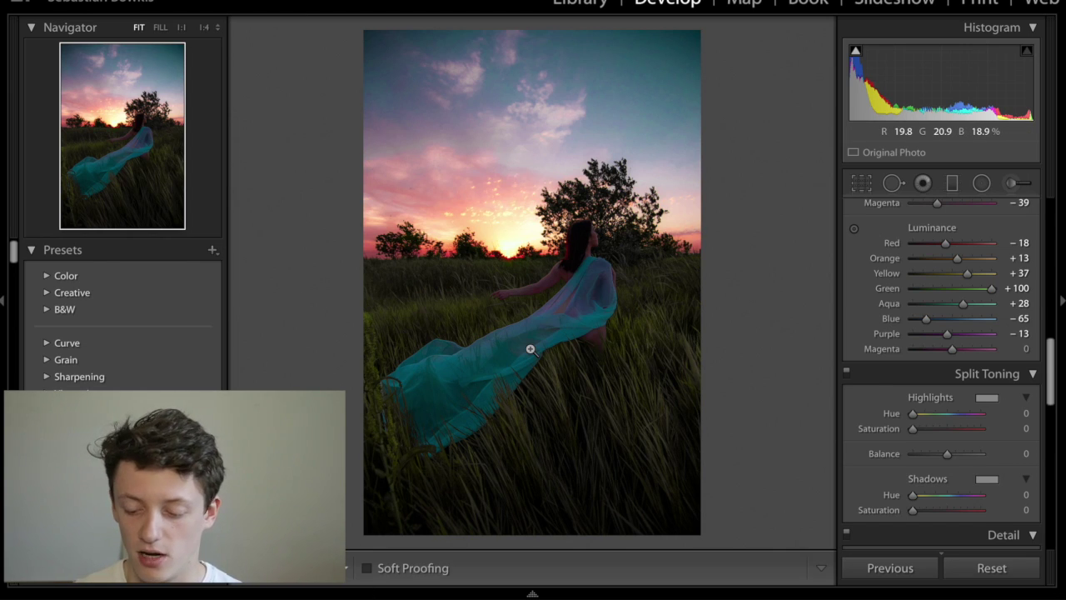
scroll(863, 372, up, 3)
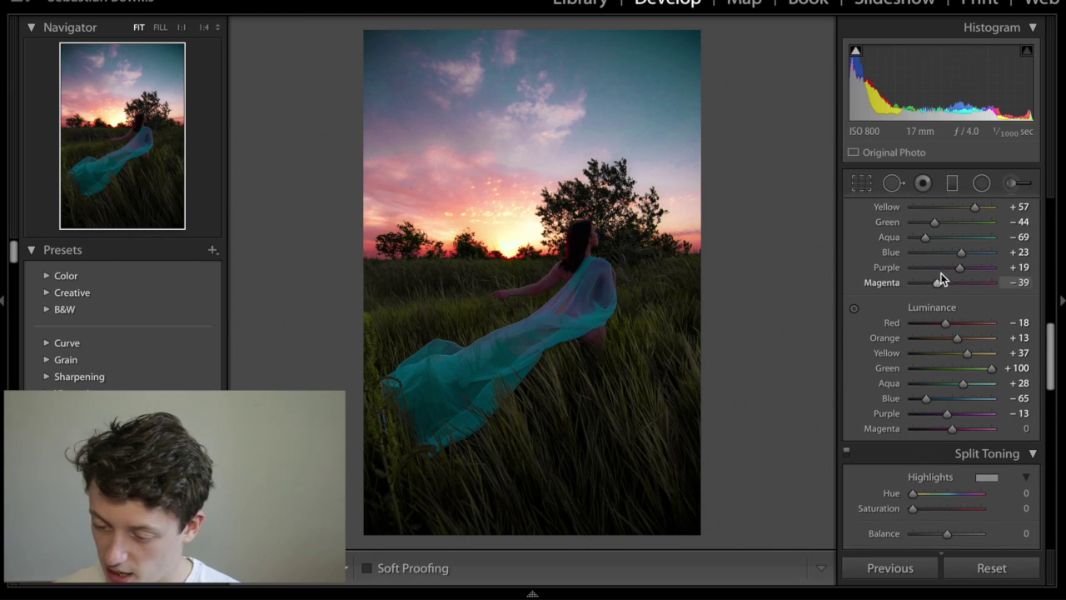
drag(948, 269, 925, 283)
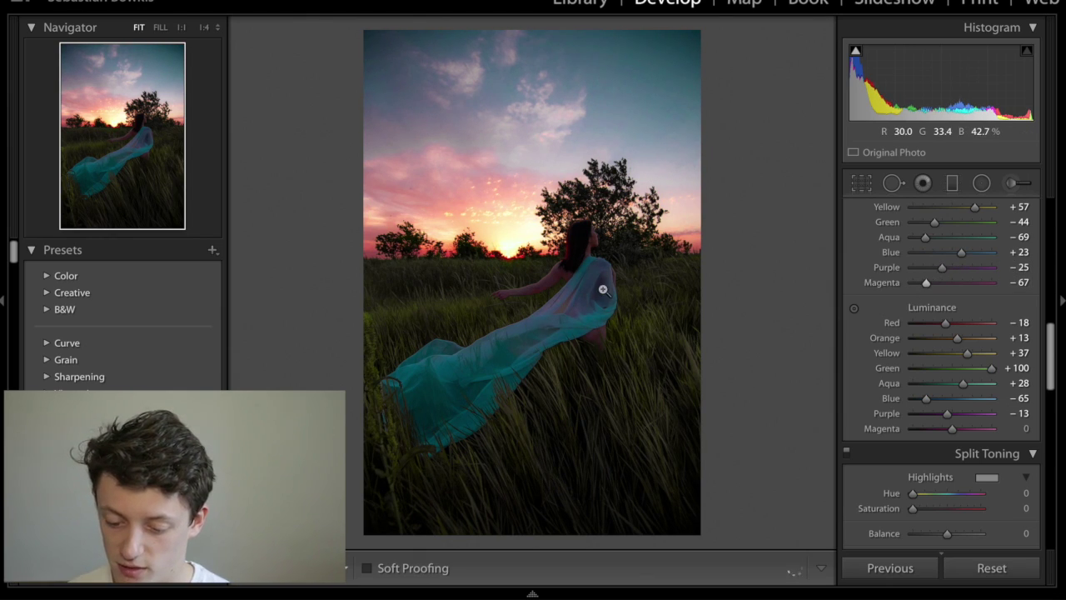
- Try a pink split toning highlight with hue 343 and saturation 9, and compare it with the reference post
scroll(899, 482, down, 4)
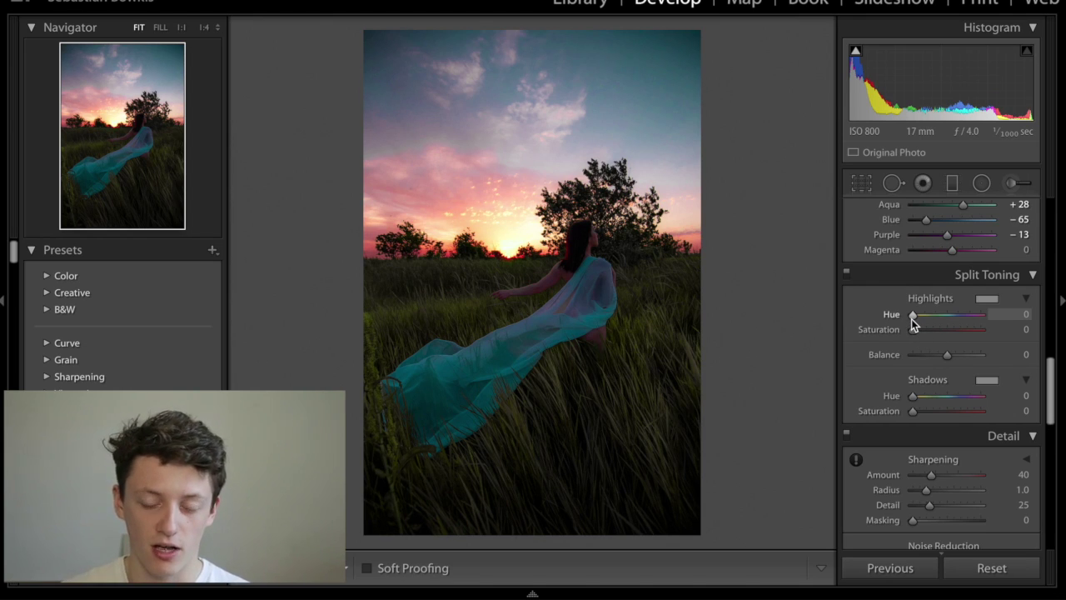
key(alt)
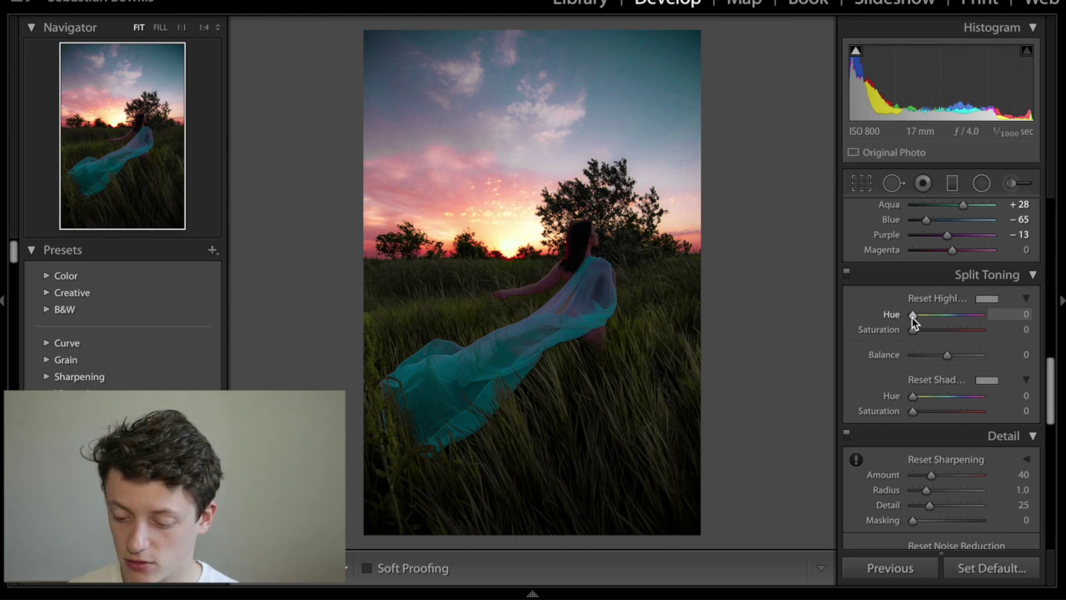
drag(915, 315, 979, 319)
key(alt)
mouse_move(913, 335)
mouse_down()
mouse_move(934, 333)
mouse_move(921, 332)
mouse_up()
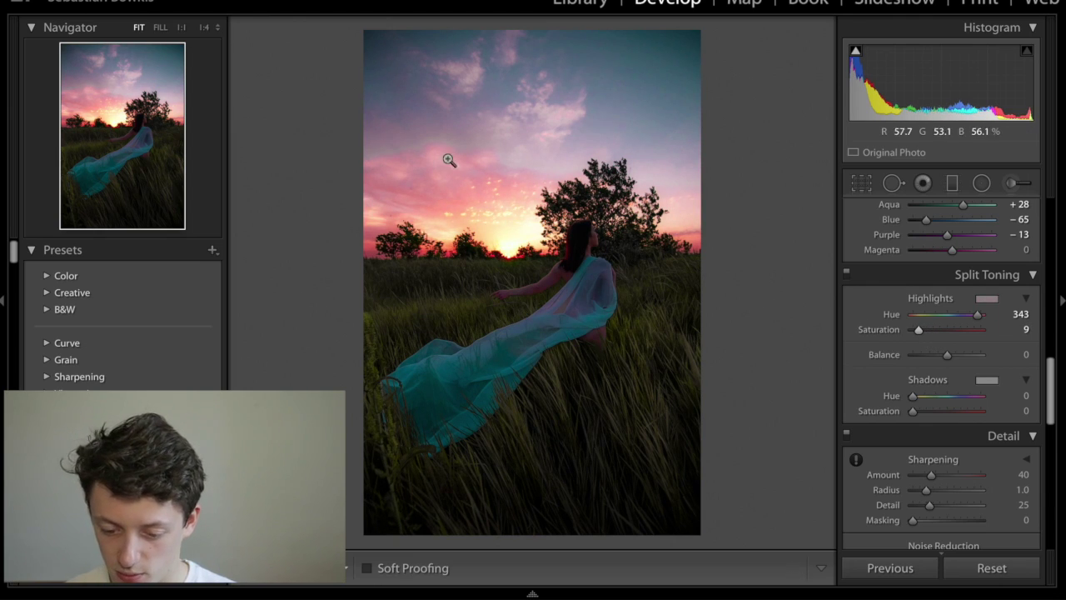
key(super+Tab)
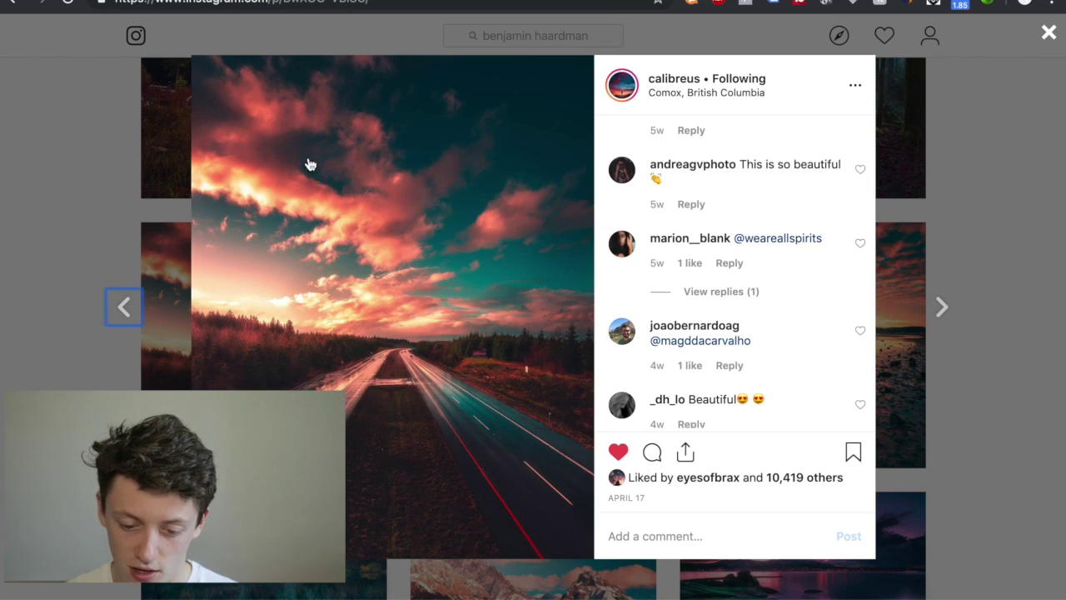
key(super+Tab)
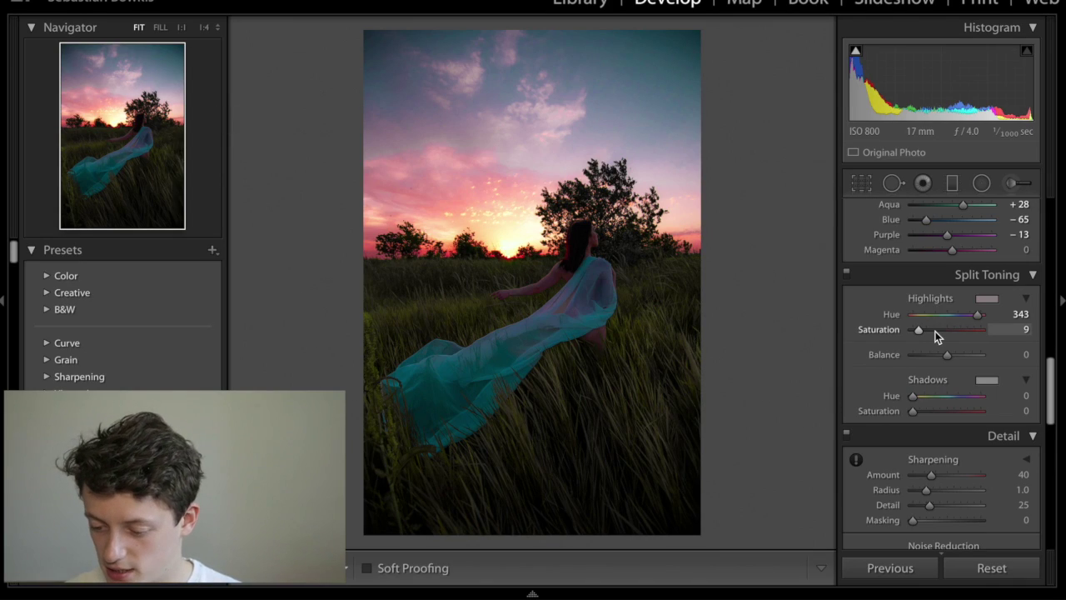
- Set the split toning highlights to hue 36 and saturation 15, and preview the photo with and without split toning
drag(976, 316, 923, 331)
key(super+Tab)
key(super+Tab)
click(845, 277)
click(846, 277)
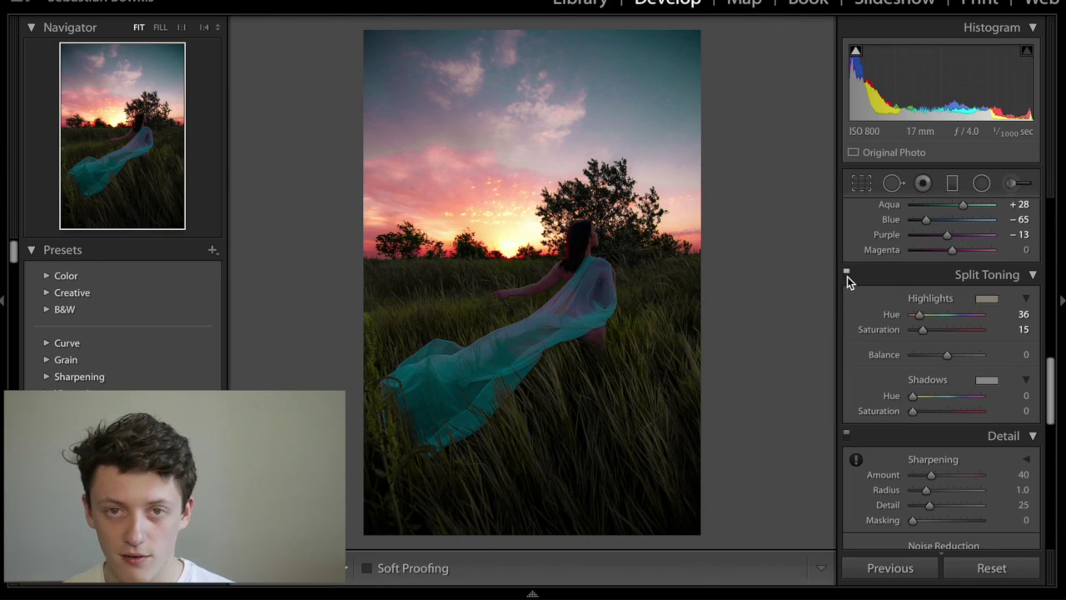
- Tint the split toning shadows with hue 352 and saturation 6, and preview the photo with and without split toning
drag(918, 413, 954, 405)
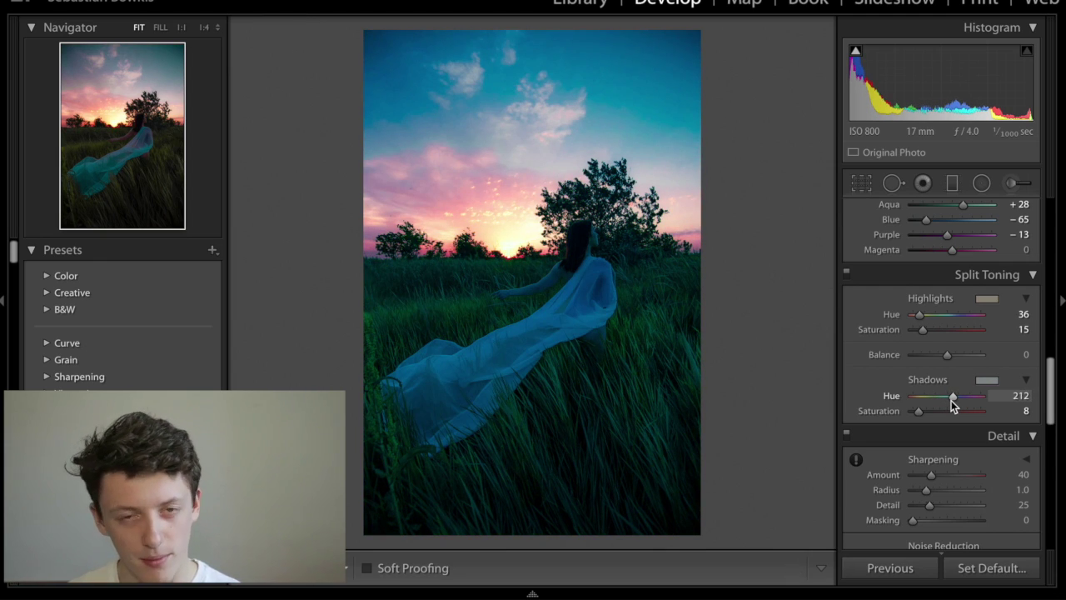
drag(956, 400, 959, 403)
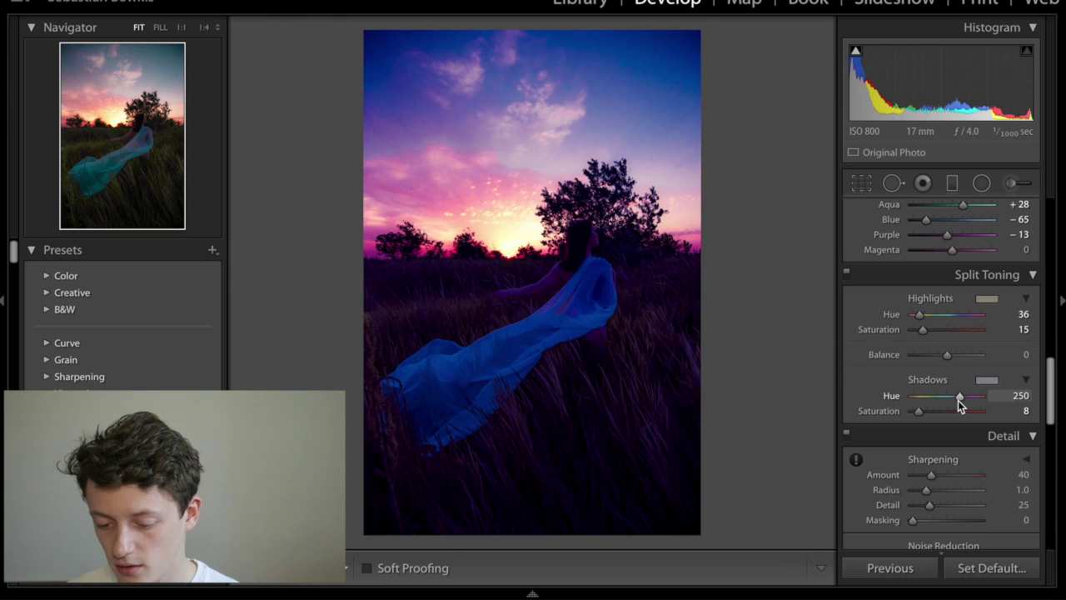
key(super+Tab)
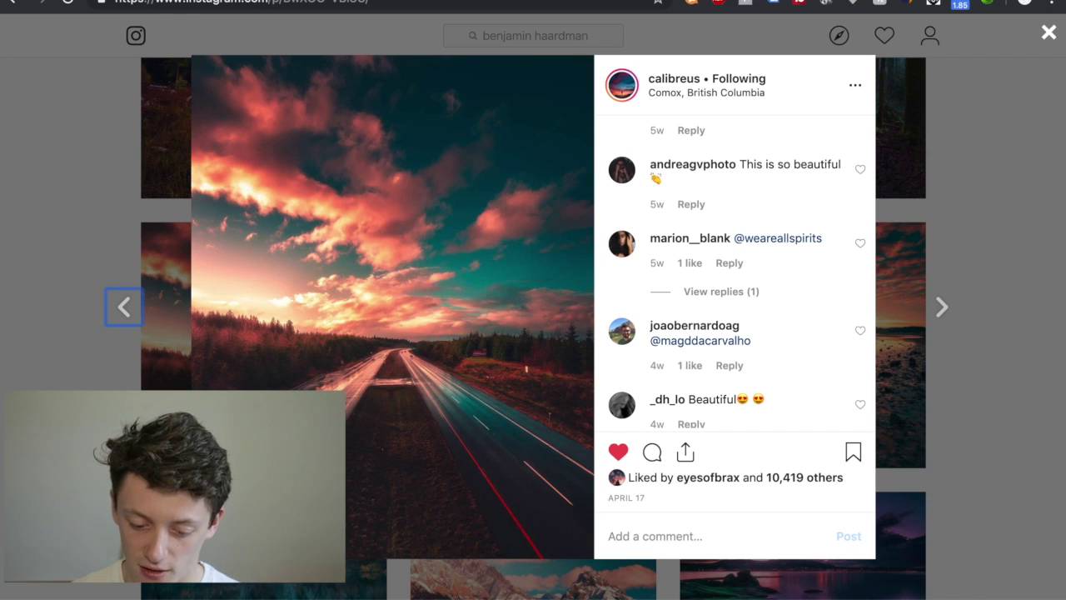
key(super+Tab)
key(alt)
key(super+z)
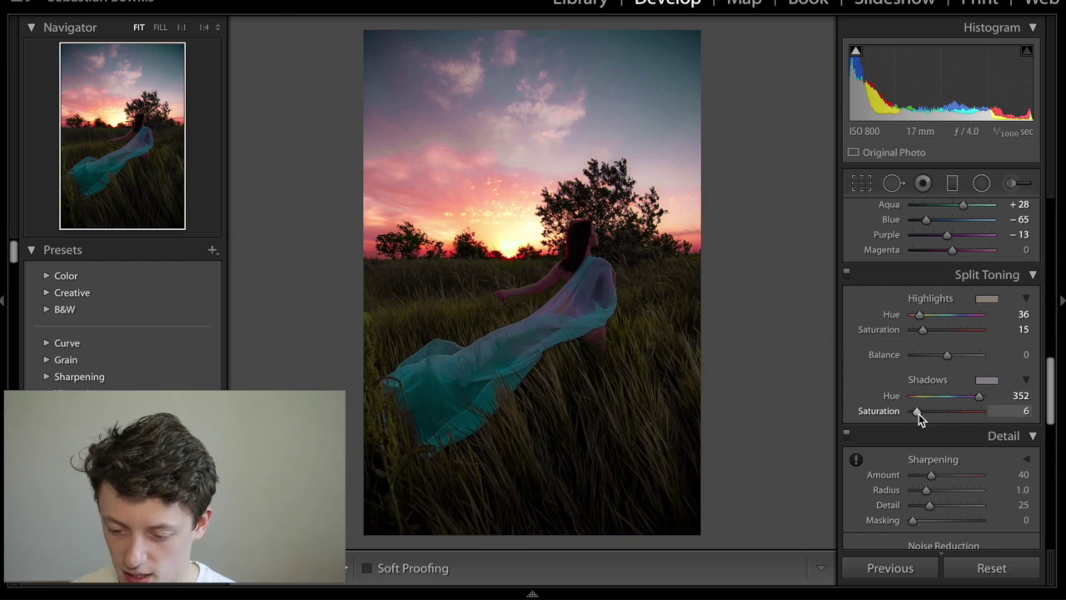
click(848, 278)
click(848, 278)
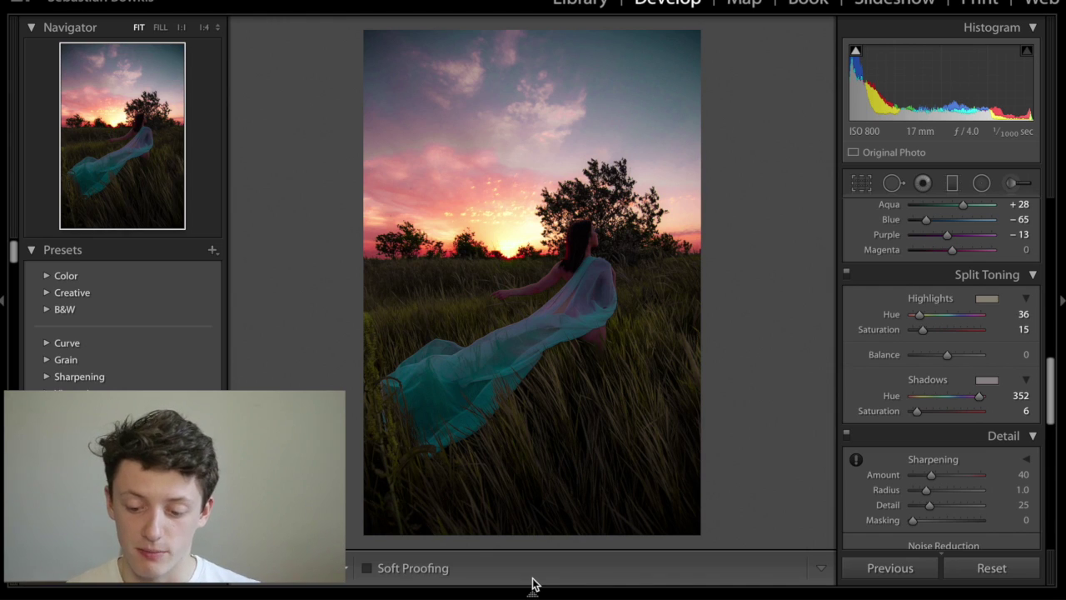
- Collapse the Split Toning and Detail settings and set the post-crop vignetting amount to −9
click(987, 274)
scroll(882, 398, down, 3)
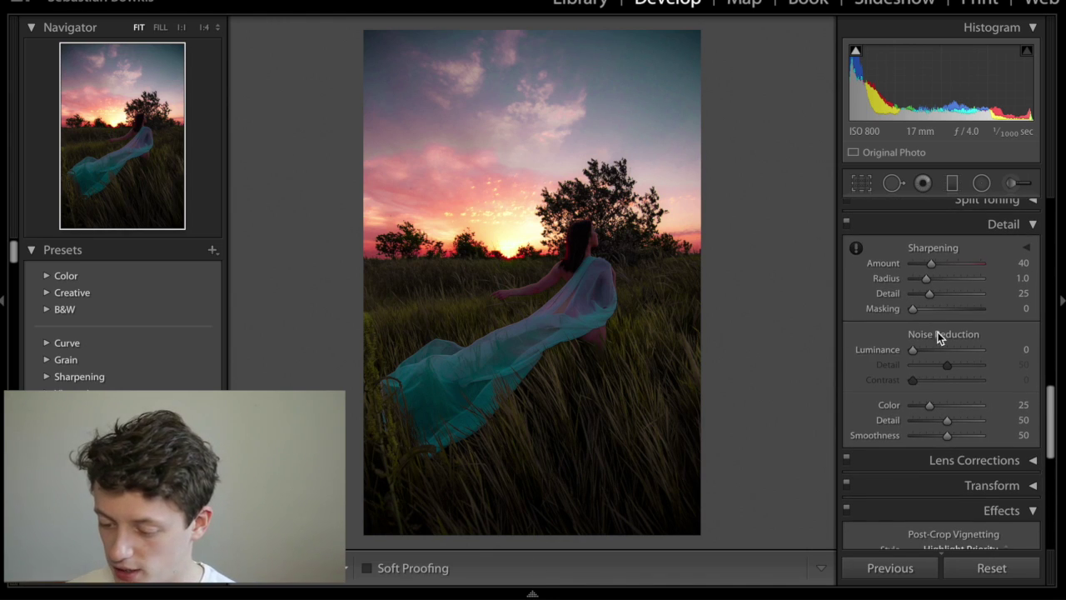
drag(915, 351, 928, 348)
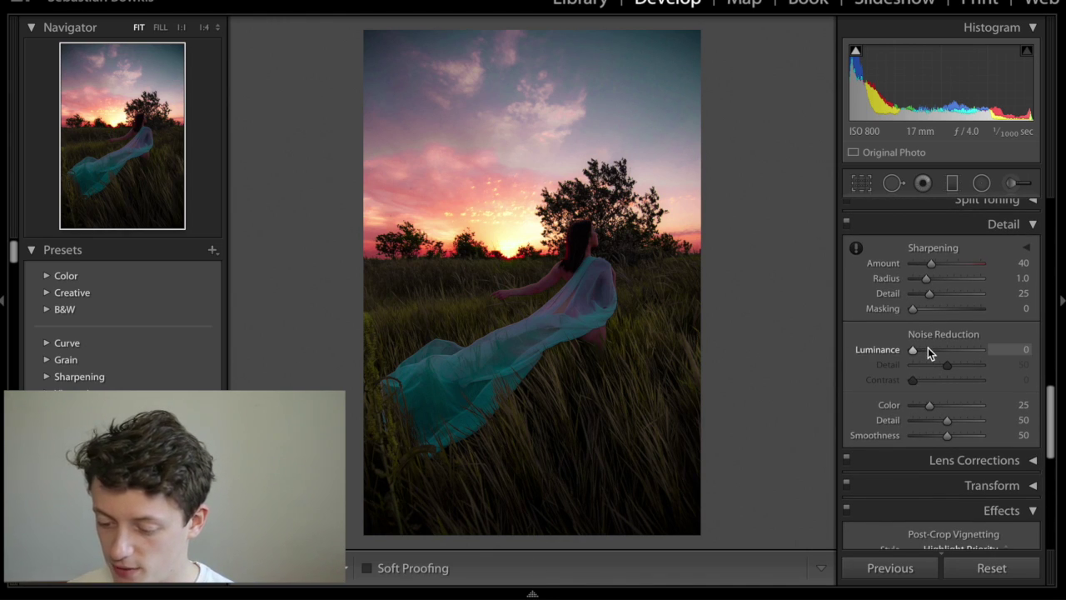
click(1026, 233)
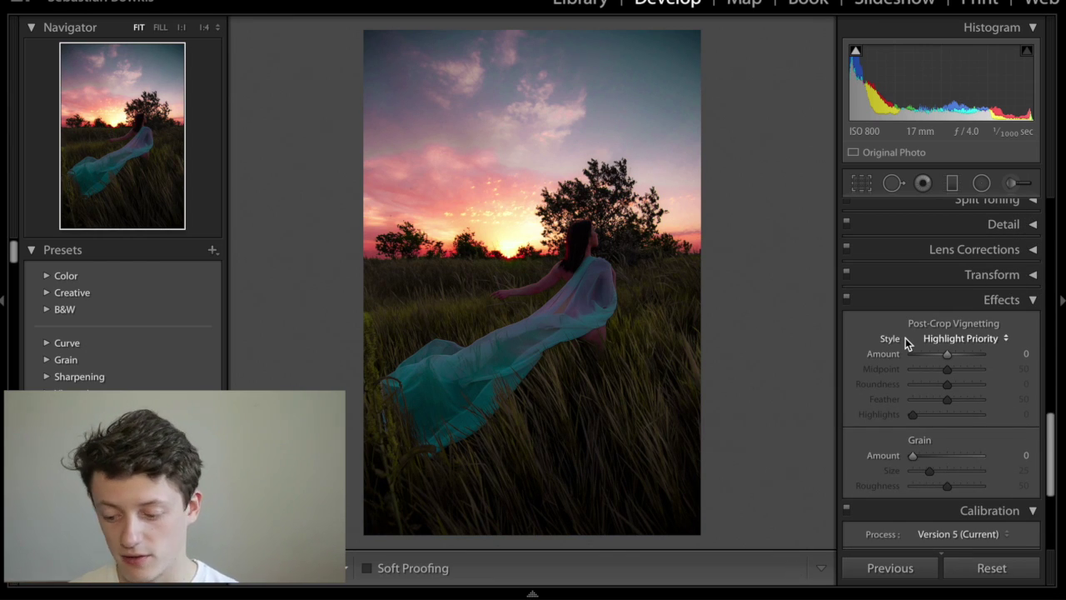
drag(947, 354, 944, 356)
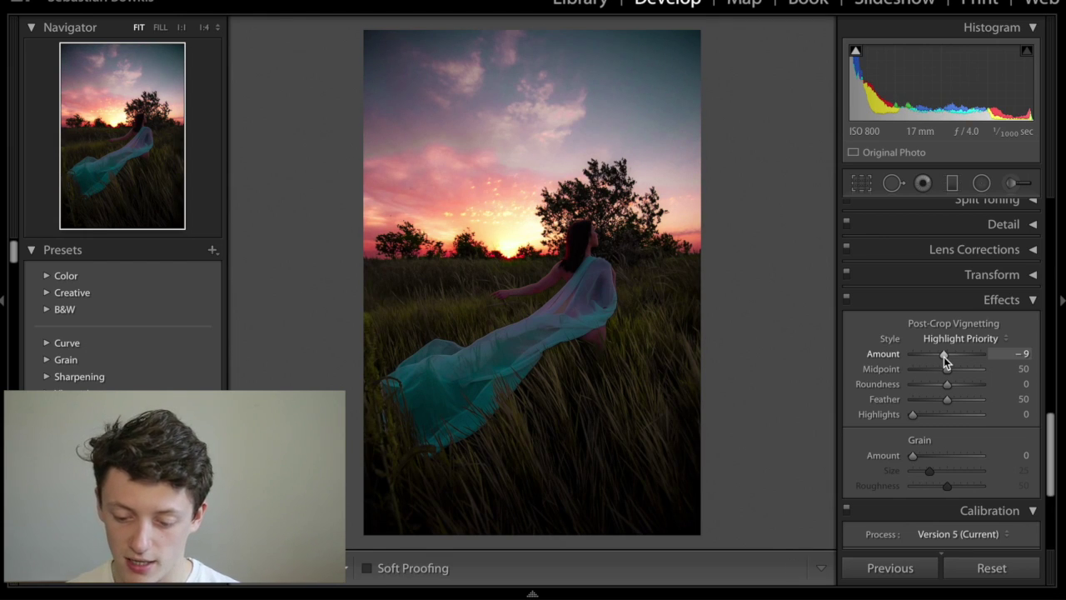
- Compare the photo with the reference Instagram post, and collapse the Effects settings to reach Calibration
key(super+Tab)
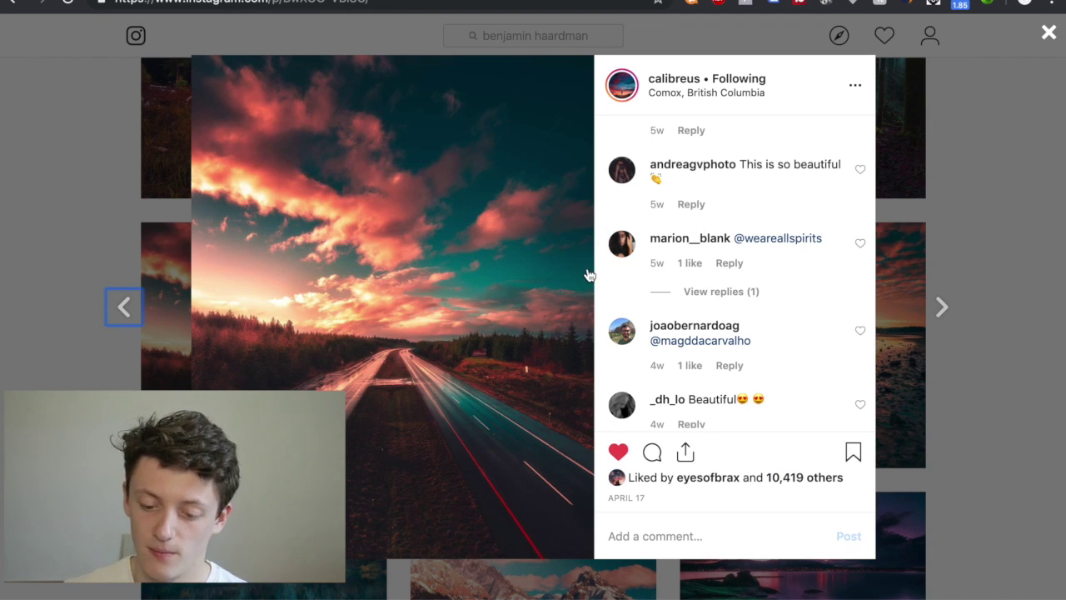
key(super+Tab)
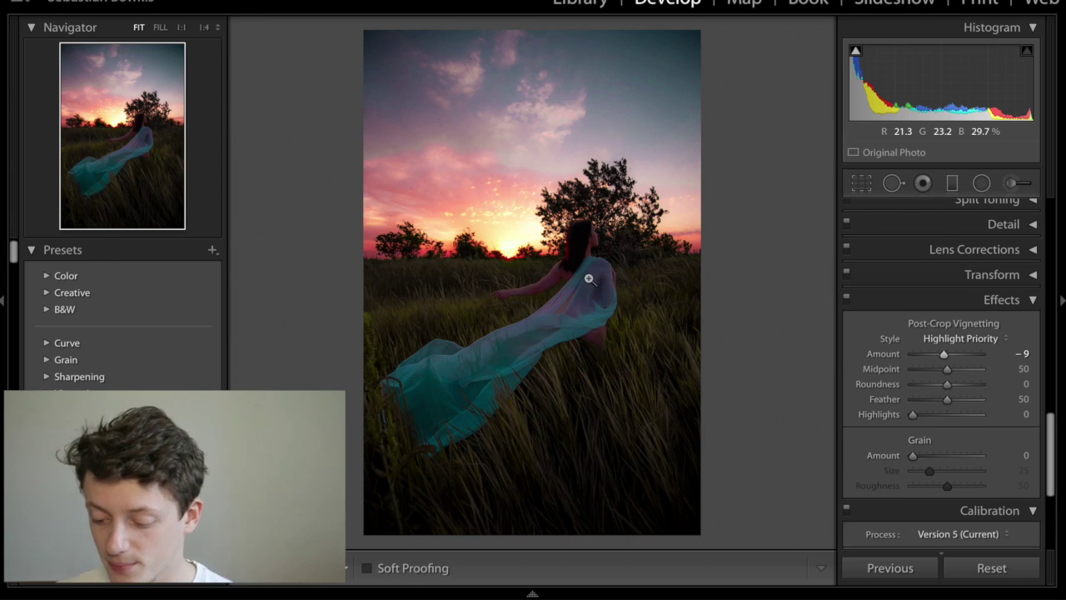
click(963, 299)
scroll(963, 299, down, 1)
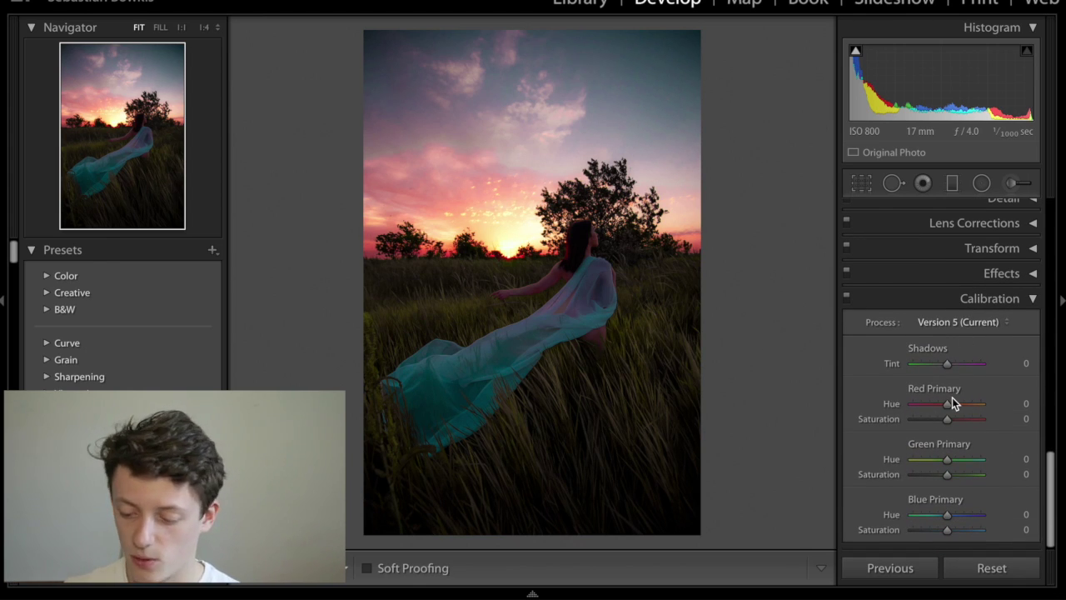
- Try calibration hues of +42 for the red primary and −53 for the blue primary, and reset the red hue
drag(948, 403, 960, 404)
drag(947, 514, 928, 516)
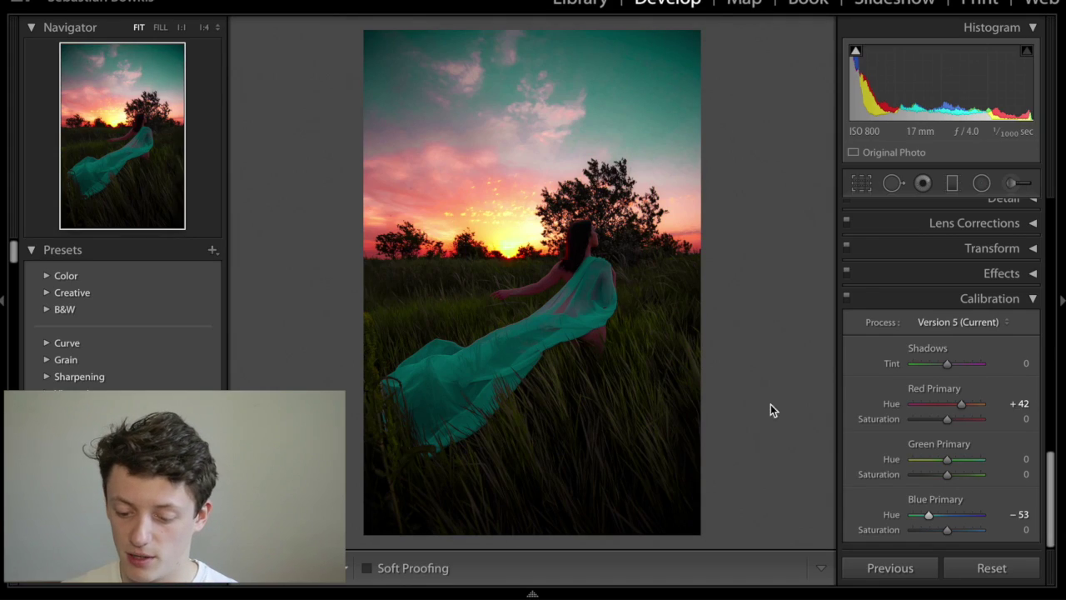
double_click(890, 408)
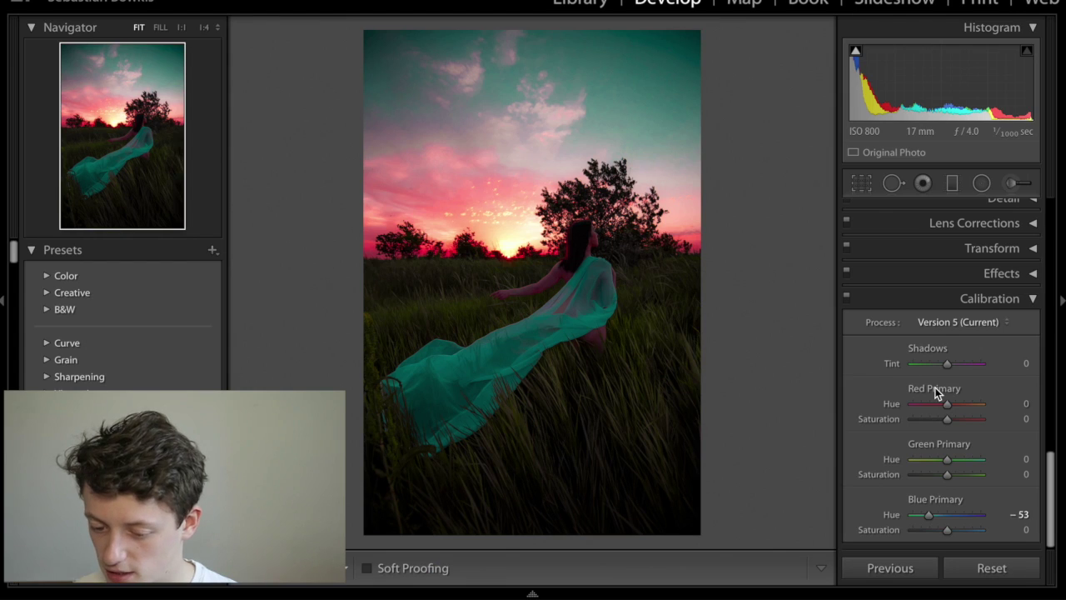
- Set the calibration hues to +7 for the red primary and −12 for the blue primary, previewing the photo with and without calibration
drag(947, 404, 949, 406)
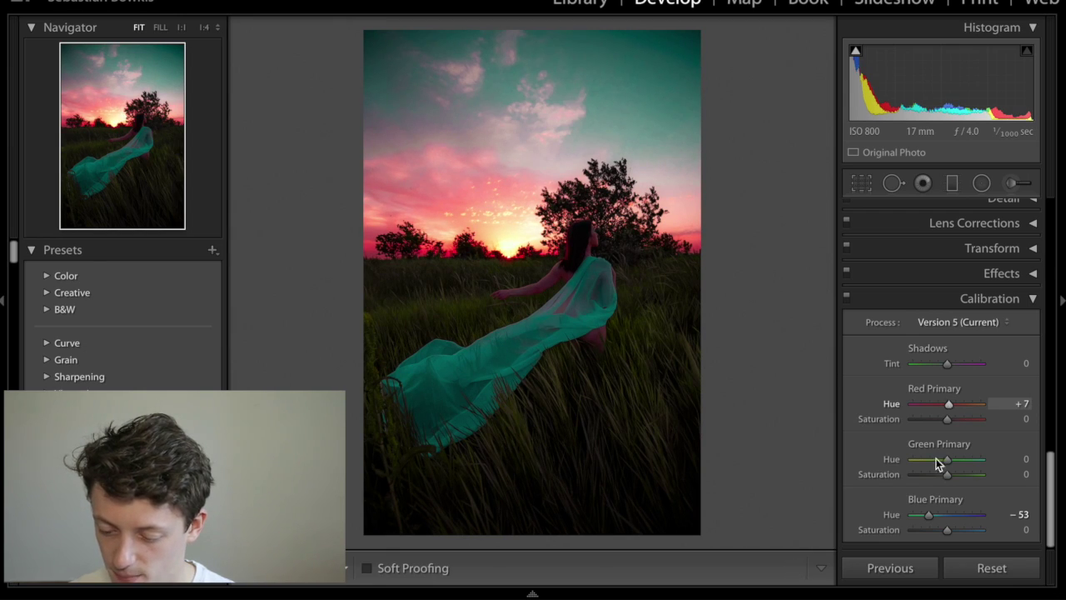
drag(929, 515, 942, 518)
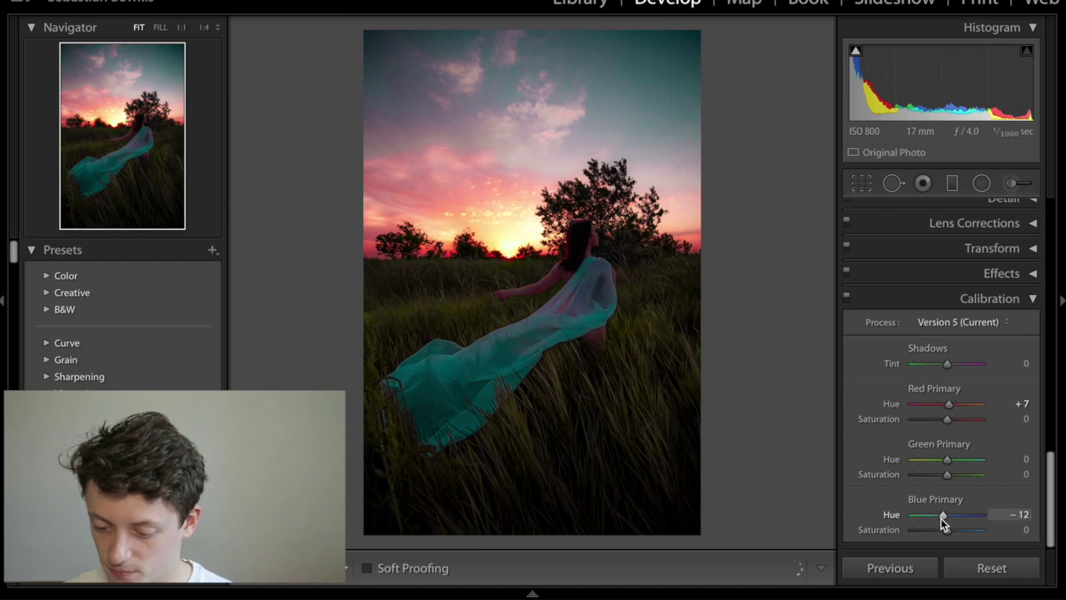
click(846, 300)
click(846, 300)
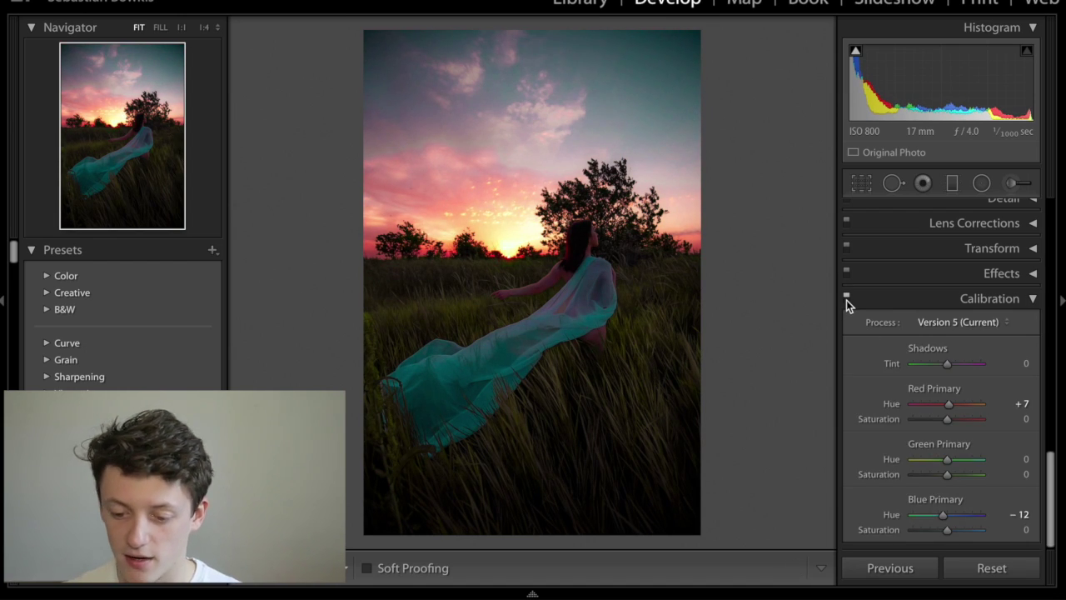
click(973, 300)
- Compare the photo's before and after views, and check the edit against the reference Instagram post
key(backslash)
key(backslash)
key(backslash)
key(backslash)
key(backslash)
key(backslash)
key(super+Tab)
key(super+Tab)
key(super+Tab)
key(super+Tab)
- Draw a radial filter centred on the setting sun at the horizon and check its feather and invert settings
click(984, 183)
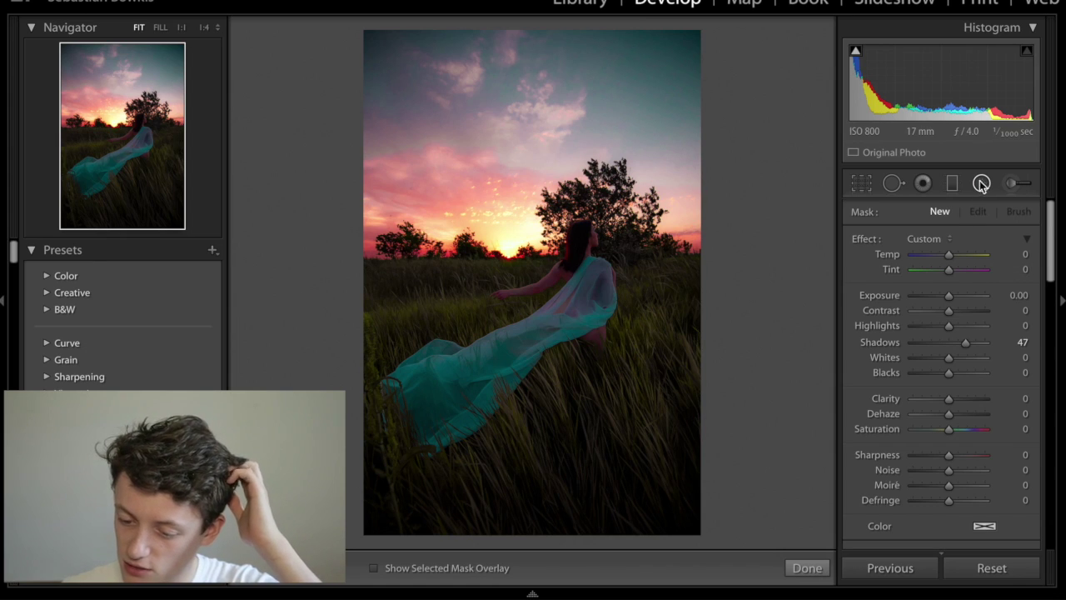
drag(509, 247, 603, 316)
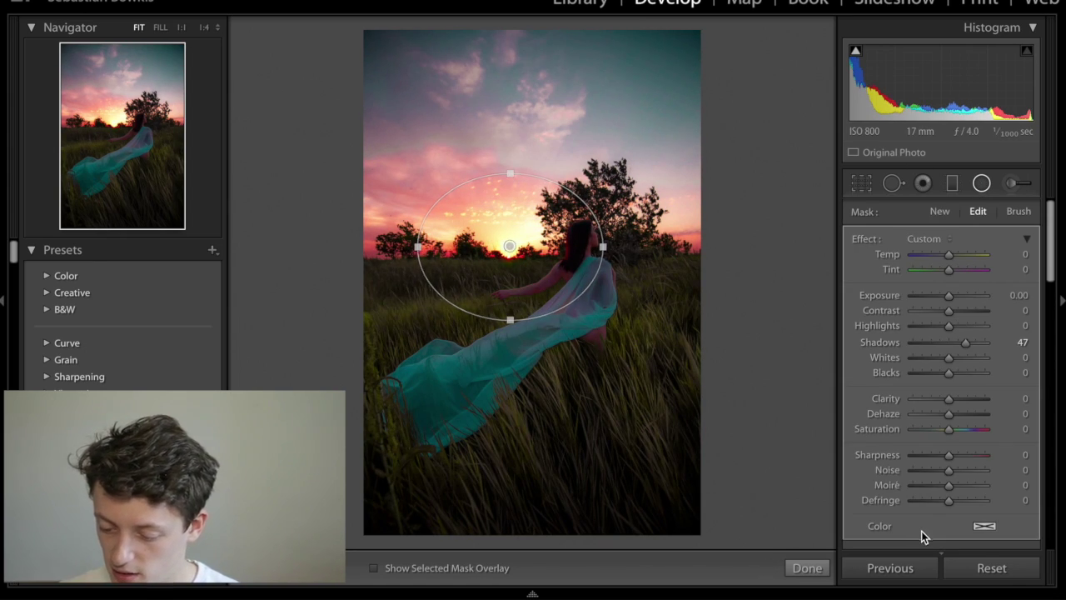
scroll(921, 530, down, 3)
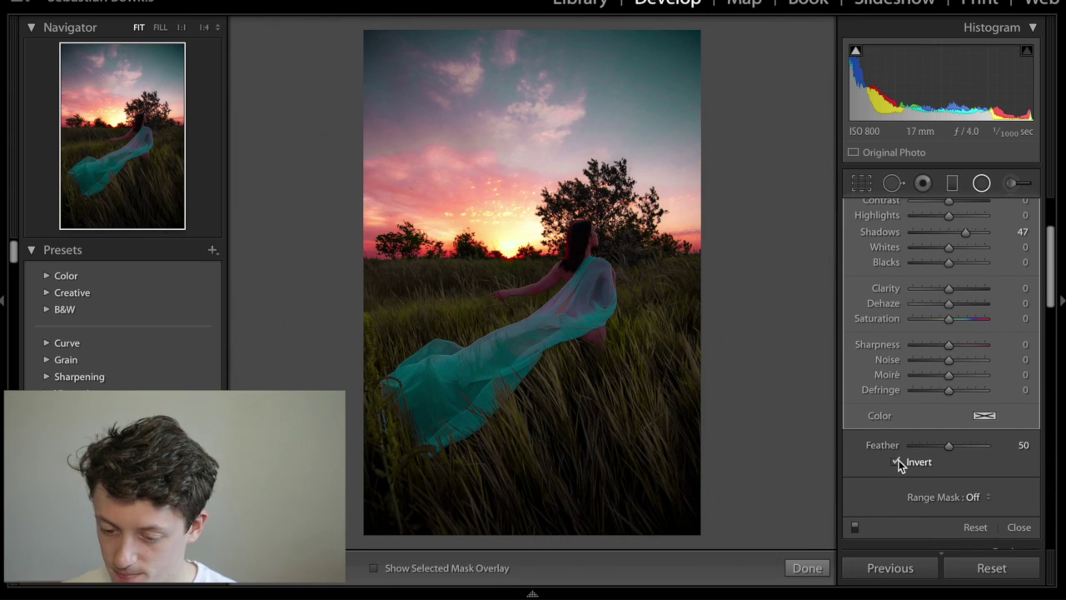
scroll(874, 380, up, 3)
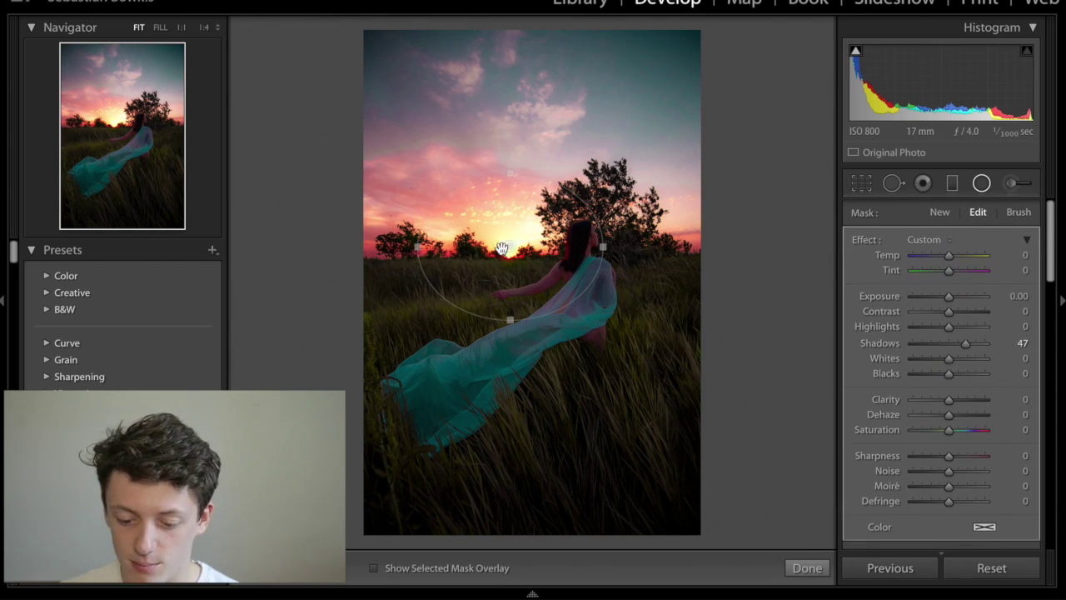
- Set the sun's radial filter to highlights 18, shadows 65 and dehaze −5
mouse_move(966, 343)
mouse_down()
mouse_move(975, 346)
mouse_move(958, 329)
mouse_up()
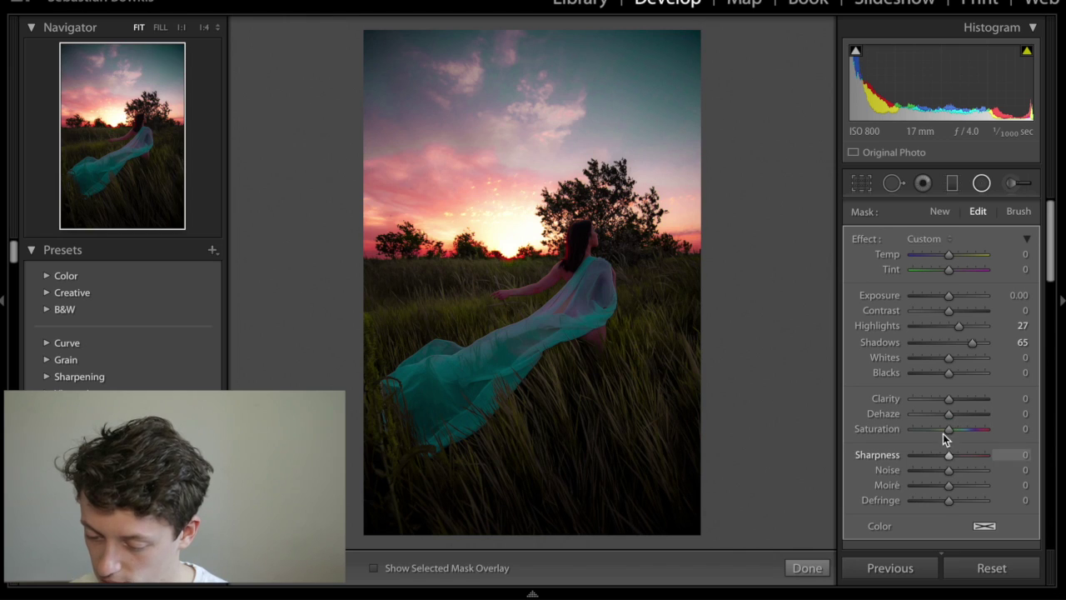
mouse_move(946, 415)
mouse_down()
mouse_move(936, 416)
mouse_move(971, 409)
mouse_move(942, 416)
mouse_up()
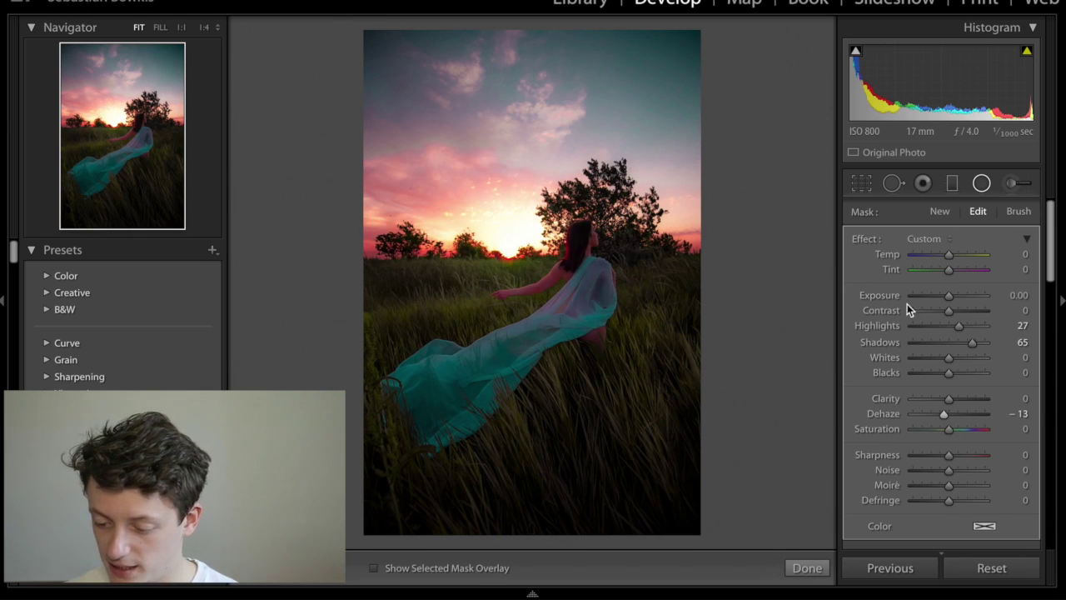
drag(957, 326, 952, 327)
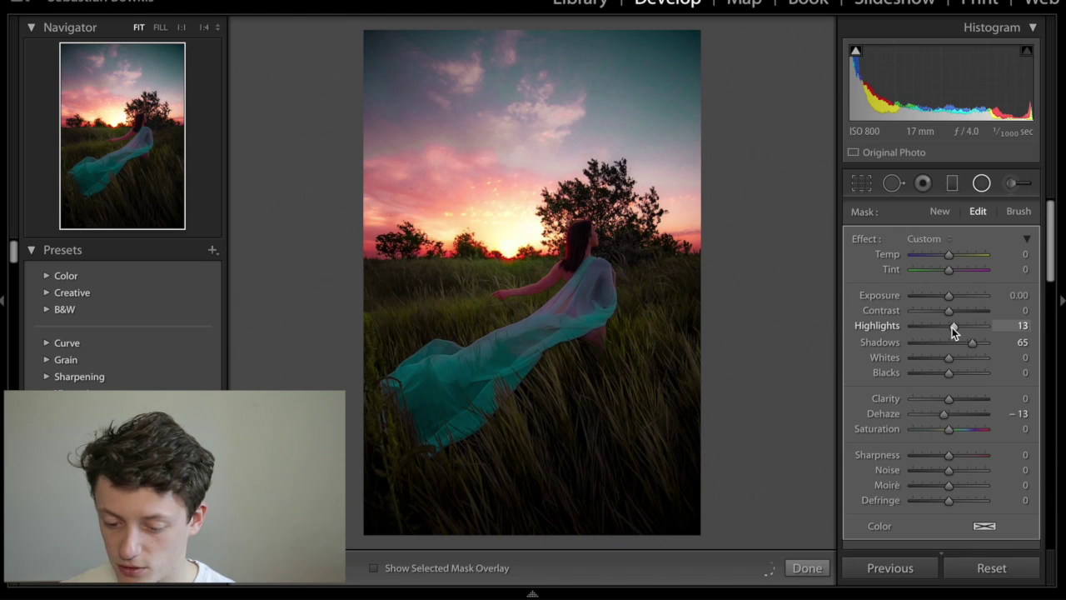
drag(938, 417, 944, 417)
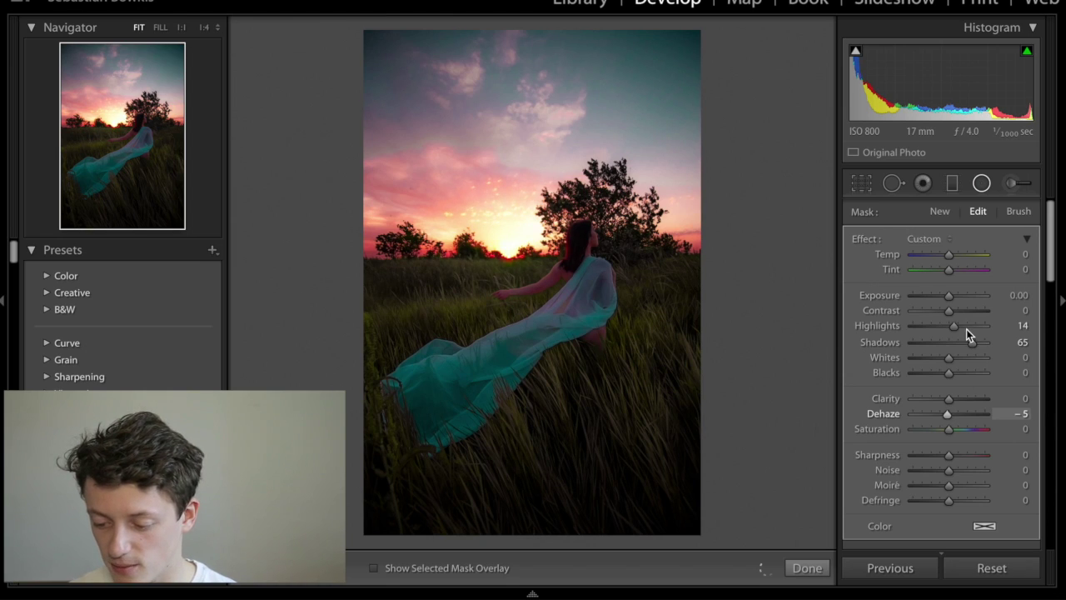
drag(957, 326, 956, 326)
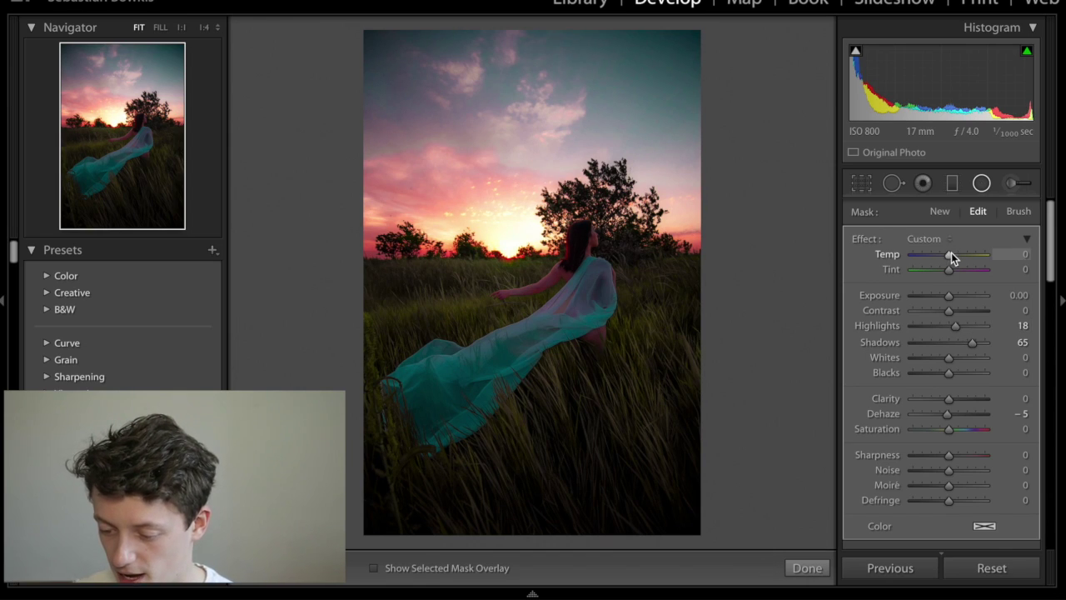
- Warm the sun's radial filter with temperature 12 and tint 22, and move the filter slightly higher
drag(949, 255, 958, 273)
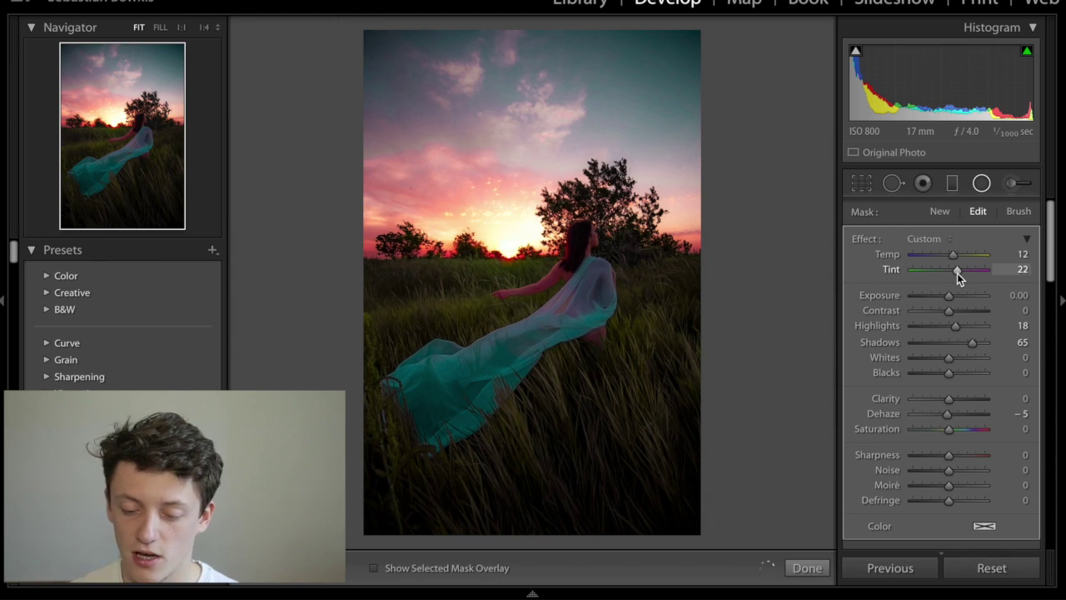
mouse_move(510, 240)
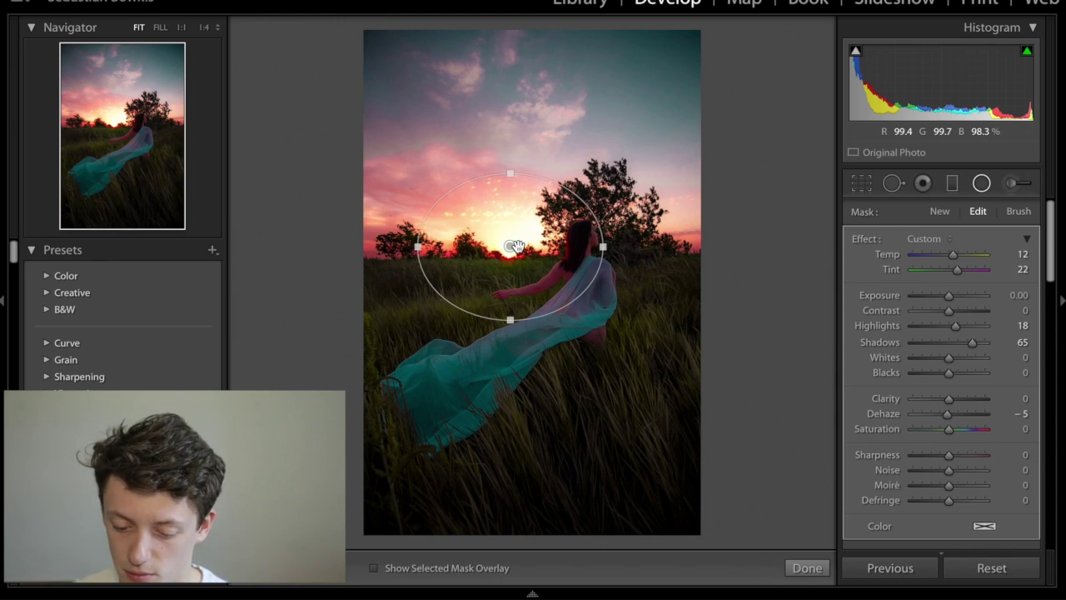
drag(510, 240, 512, 222)
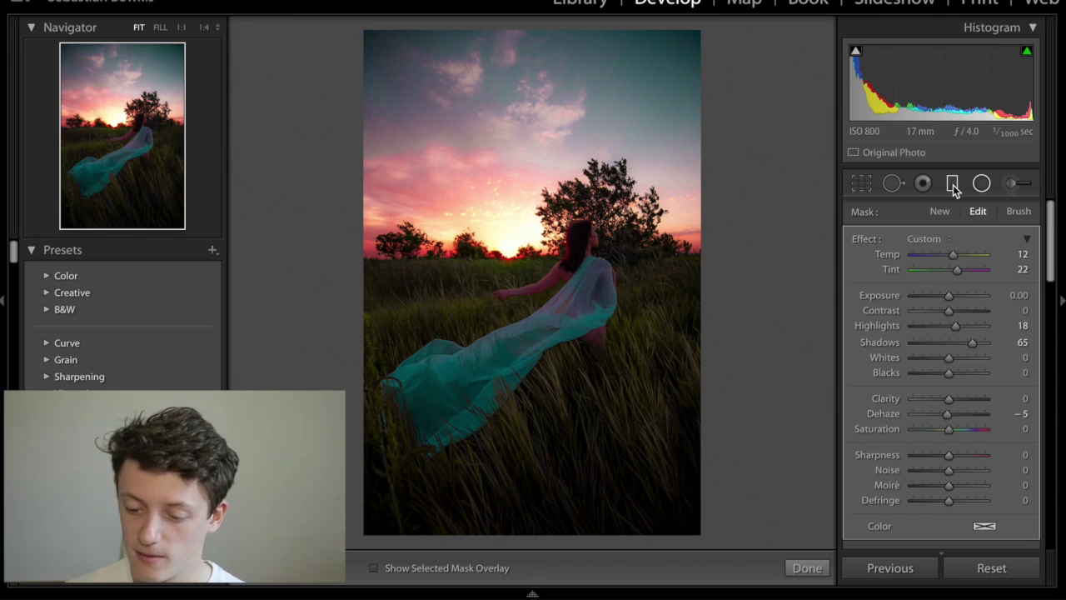
- Add a slanted graduated filter from the upper right corner of the sky and reset its effect settings
click(953, 185)
drag(658, 39, 629, 195)
double_click(858, 240)
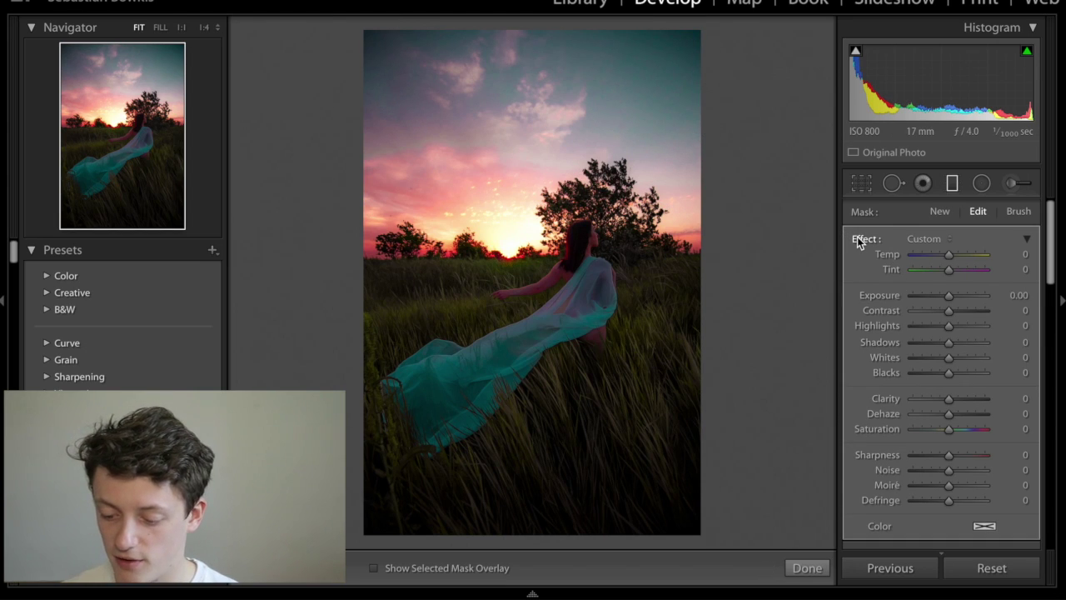
- Set the sky filter to highlights −59, shadows −24, saturation 37 and temperature −11, trying contrast 50 and resetting it
mouse_move(929, 328)
mouse_down()
mouse_move(897, 332)
mouse_move(926, 328)
mouse_up()
click(930, 329)
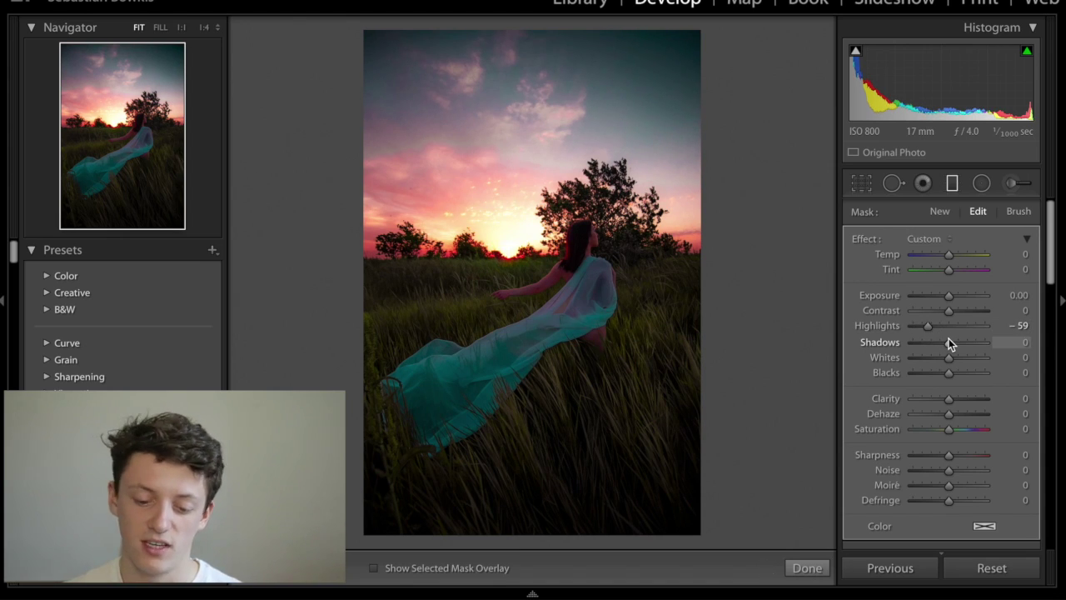
click(938, 344)
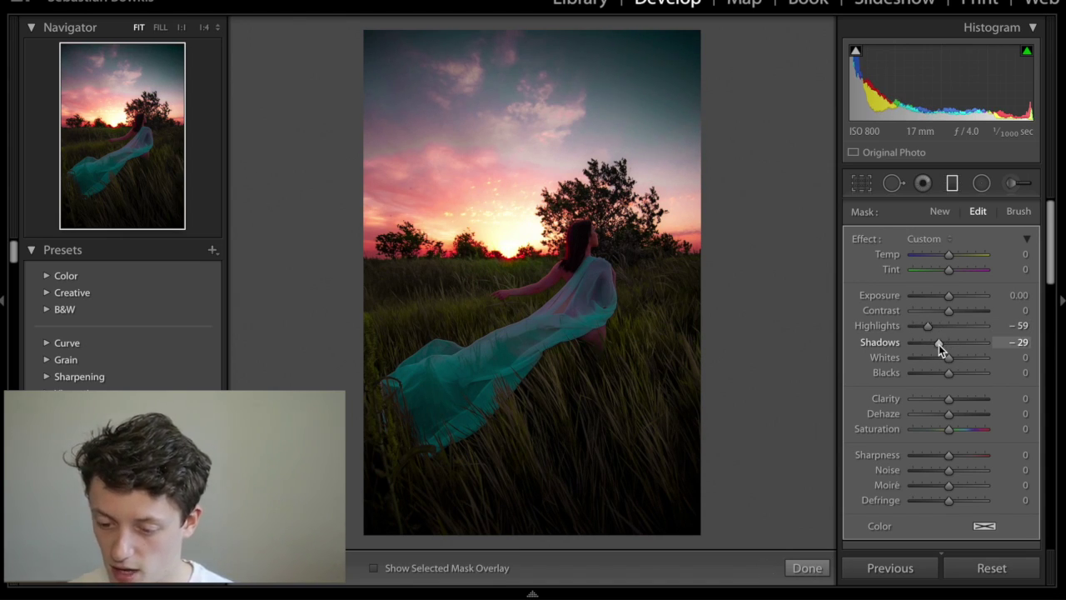
click(963, 431)
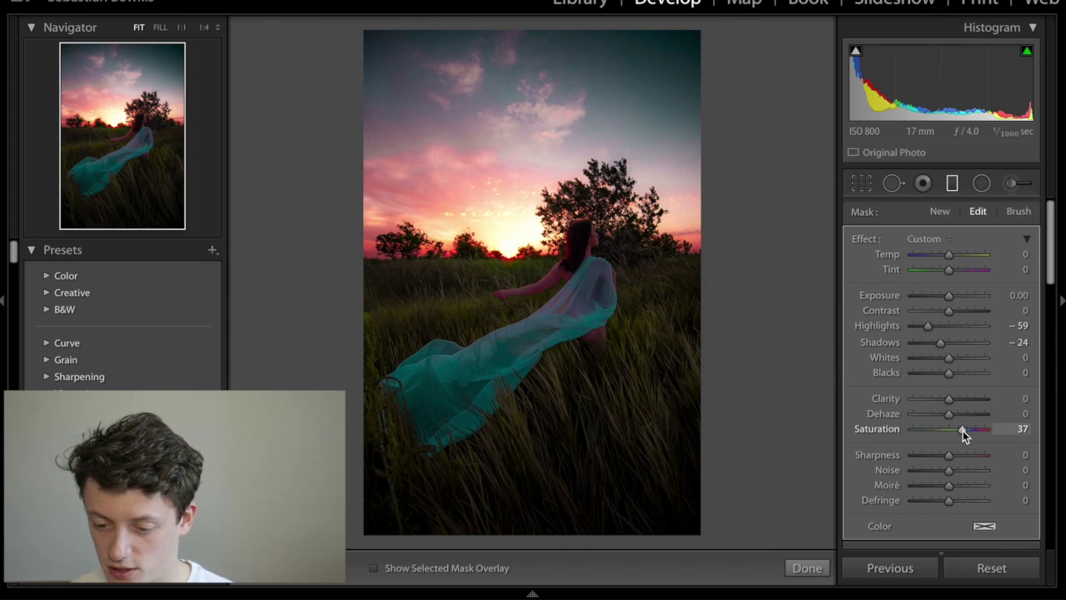
click(966, 311)
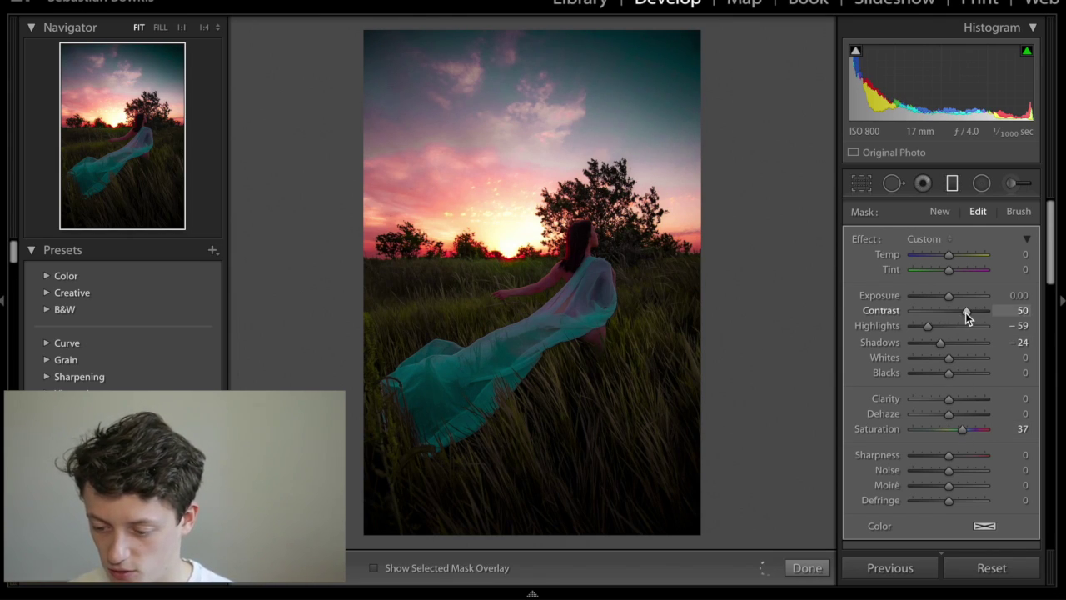
double_click(892, 308)
mouse_move(950, 255)
mouse_down()
mouse_move(934, 253)
mouse_move(945, 254)
mouse_up()
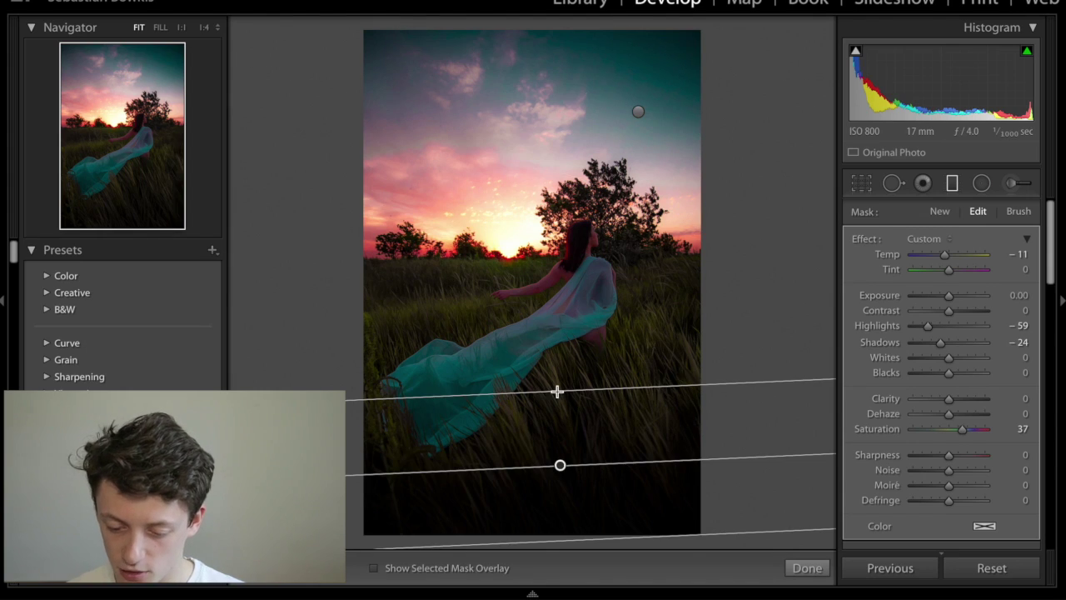
- Position a second graduated filter over the grass with its upper edge at the horizon, and reset its effect settings
drag(558, 391, 565, 248)
drag(564, 391, 557, 309)
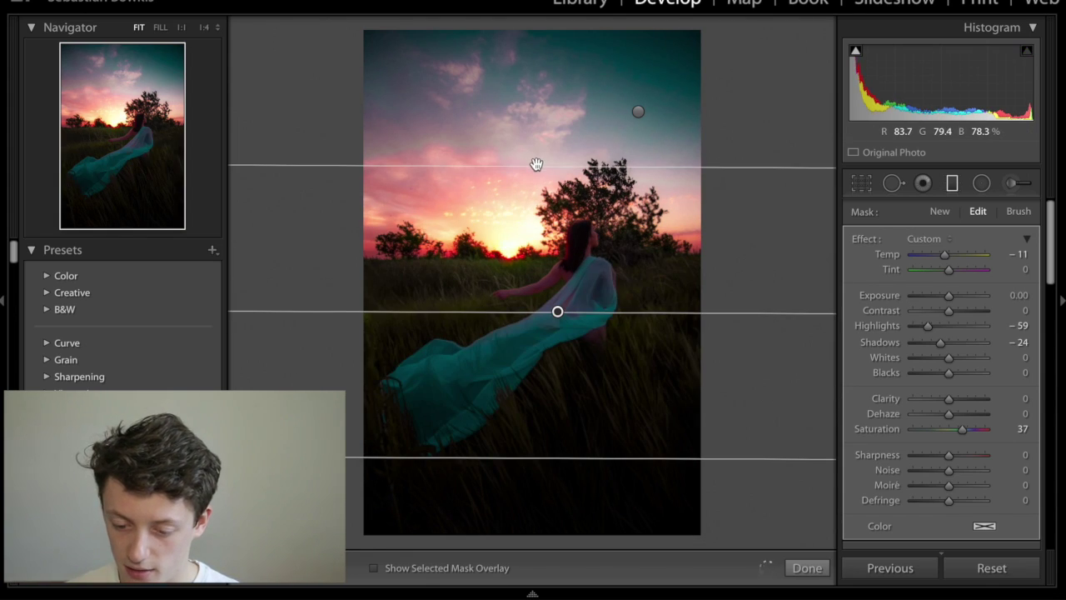
drag(536, 166, 530, 252)
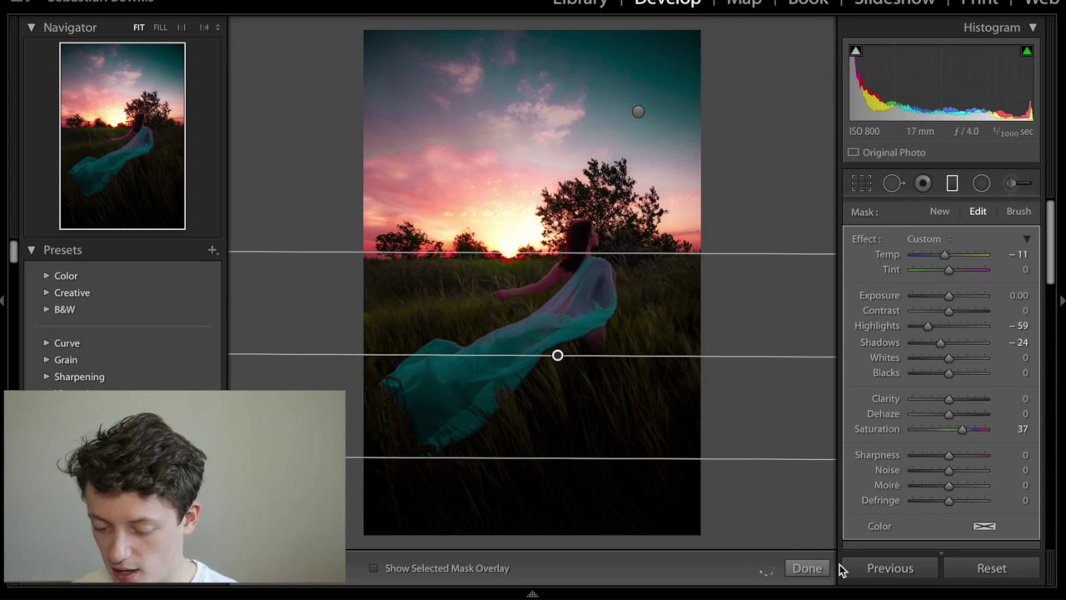
double_click(861, 239)
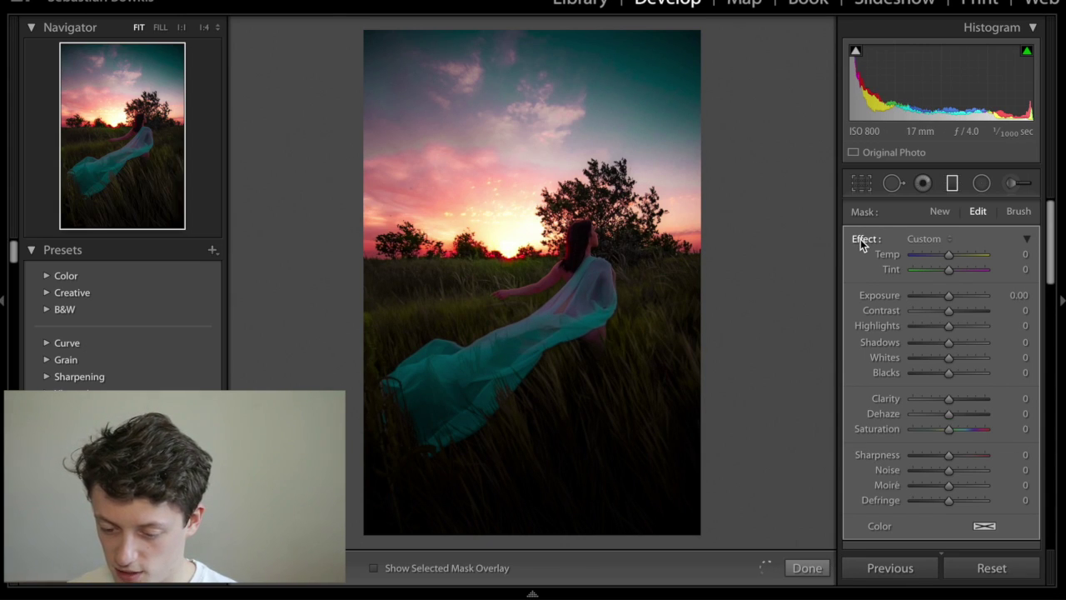
- Set the grass filter to highlights −38, shadows −20, temperature 25 and tint 6
click(935, 327)
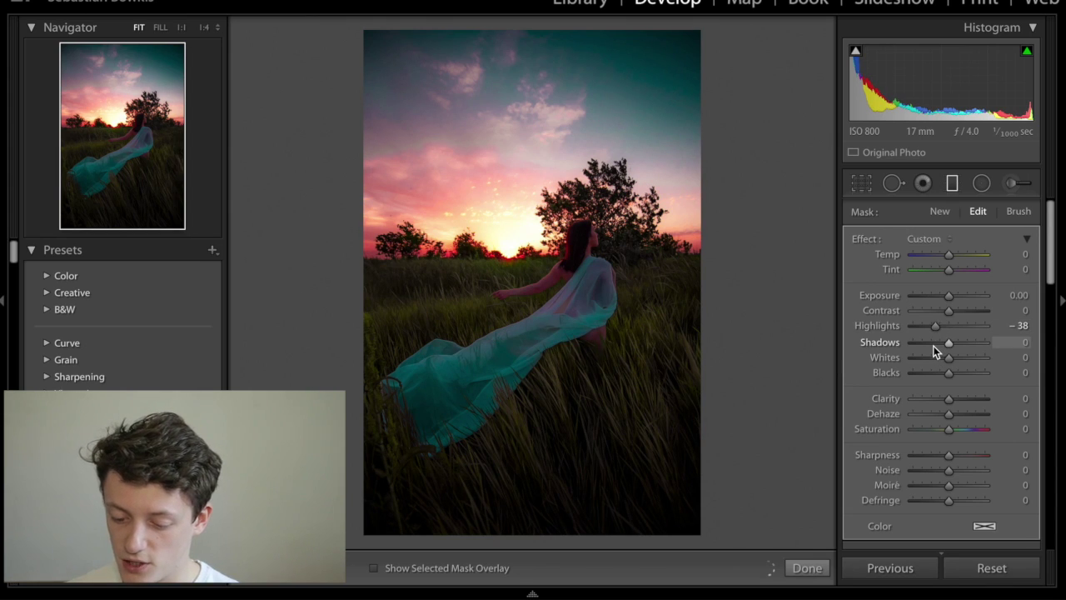
click(942, 342)
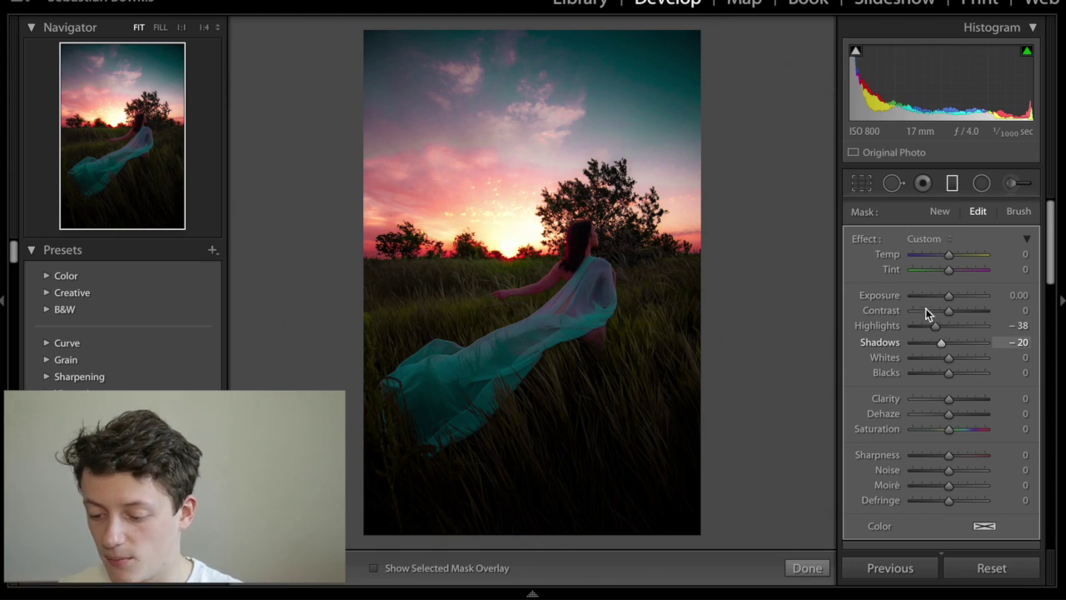
drag(949, 256, 956, 255)
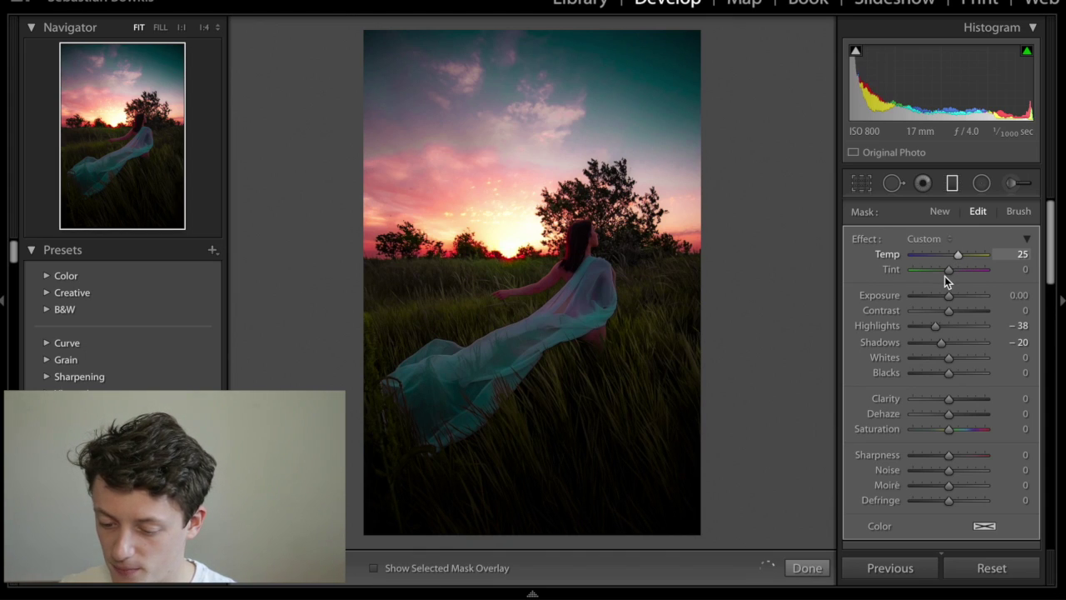
key(Up)
key(Up)
key(Up)
key(Up)
key(Up)
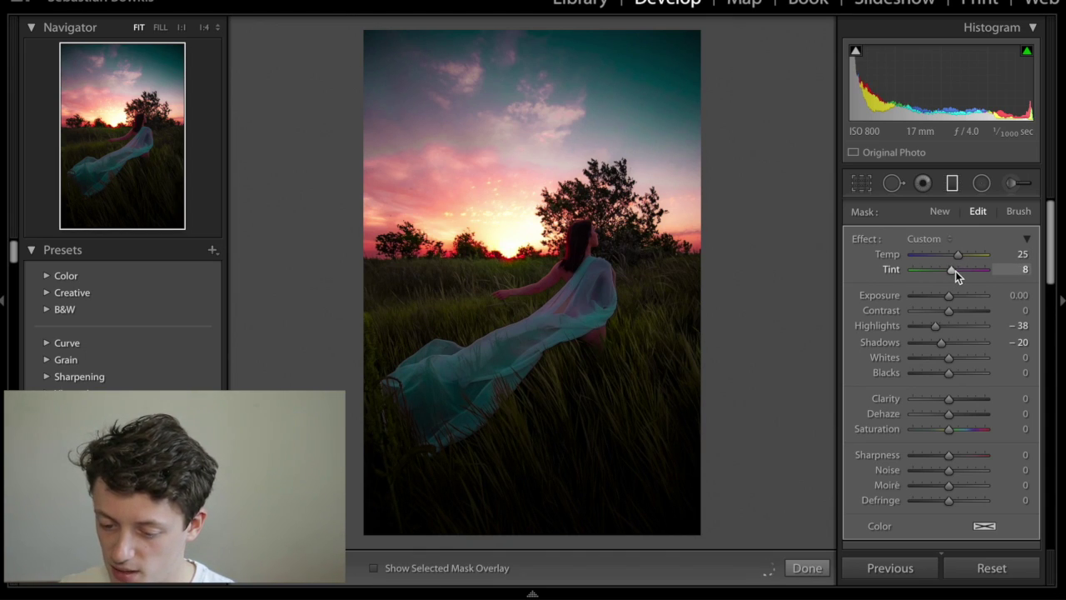
- Lower the grass filter's saturation to −36 and fine-tune its dehaze
click(938, 428)
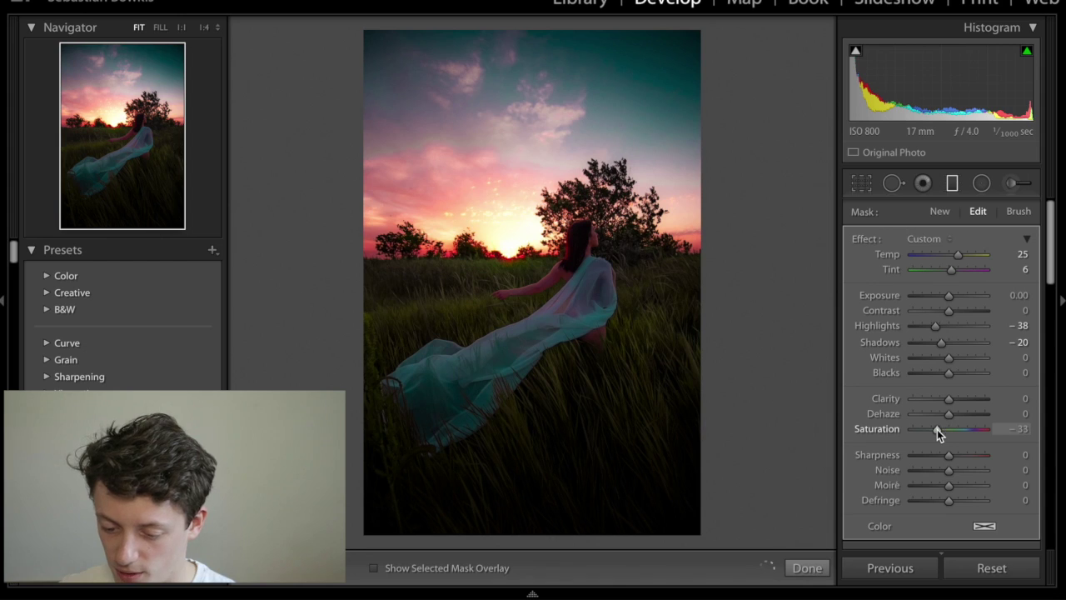
drag(937, 430, 936, 430)
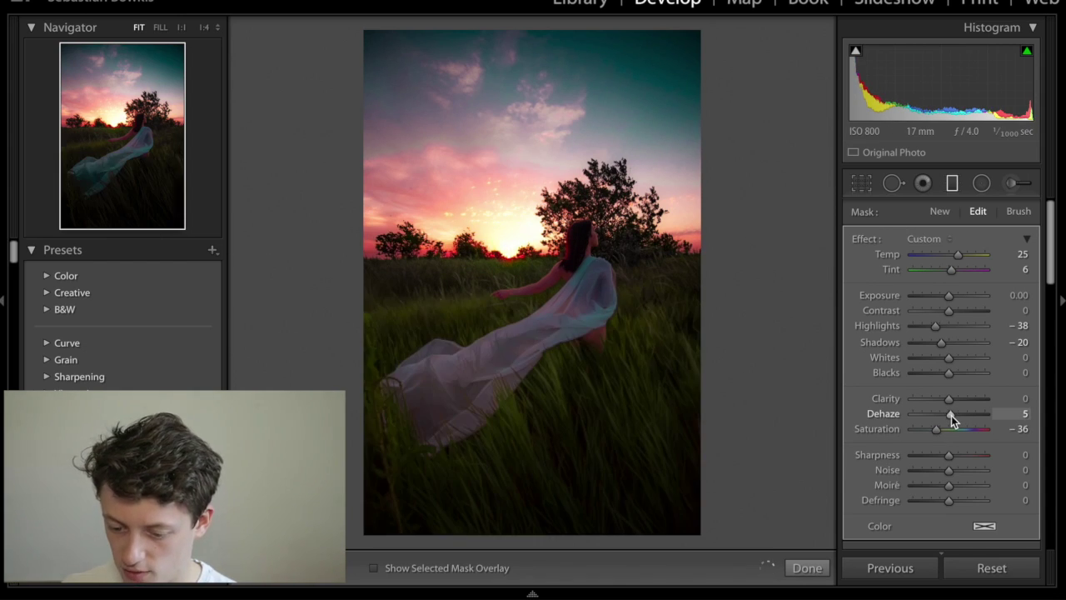
drag(950, 416, 927, 432)
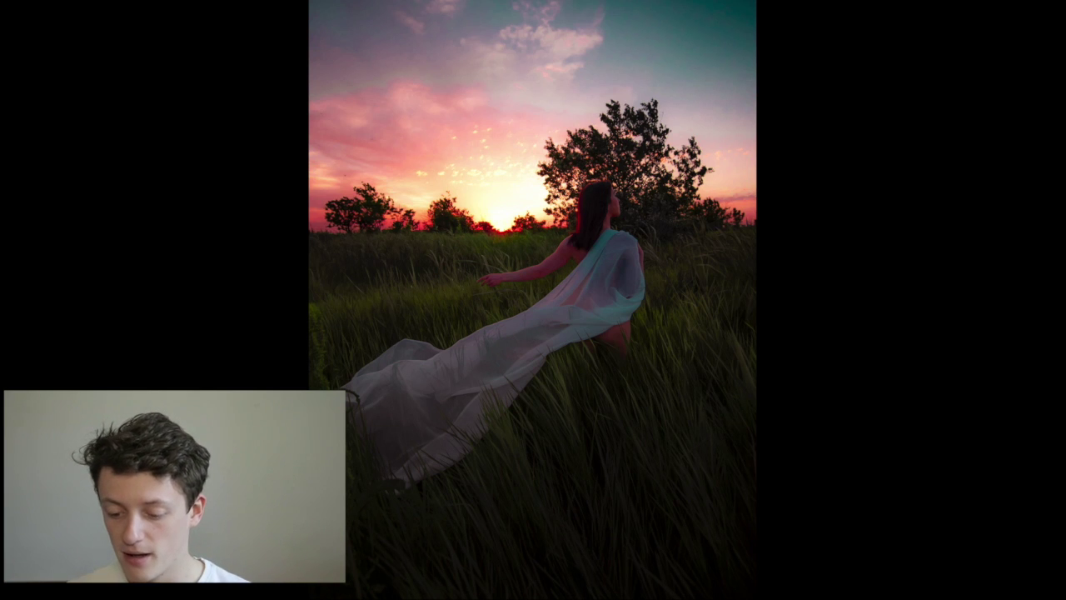
- Examine the edited photo full screen and in the Develop view, comparing it repeatedly with the unedited version
key(f)
key(backslash)
key(backslash)
key(backslash)
key(backslash)
key(backslash)
key(backslash)
key(backslash)
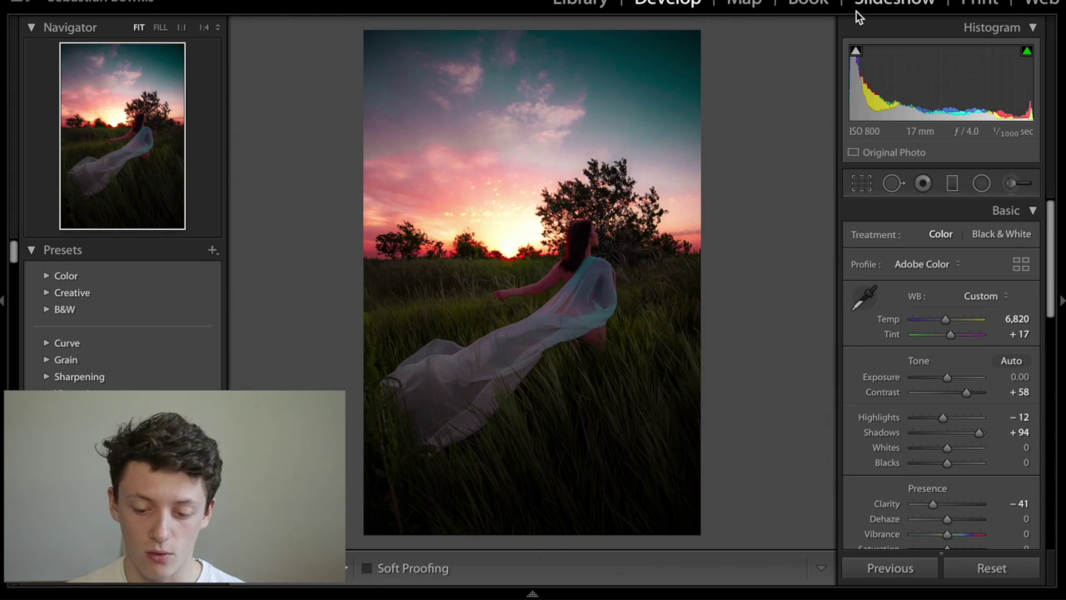
key(backslash)
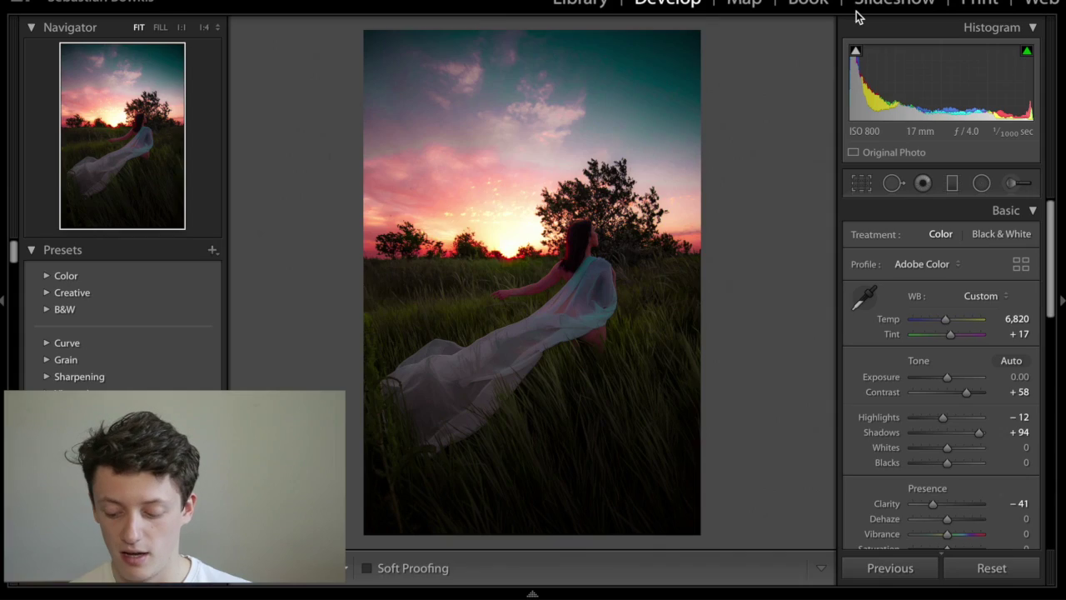
key(backslash)
key(backslash)
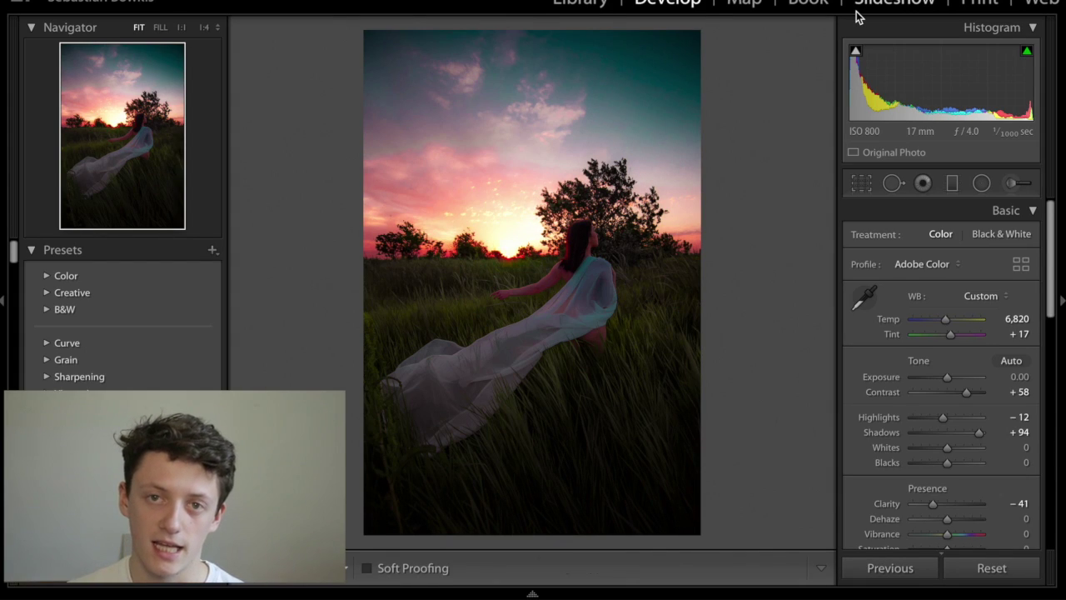